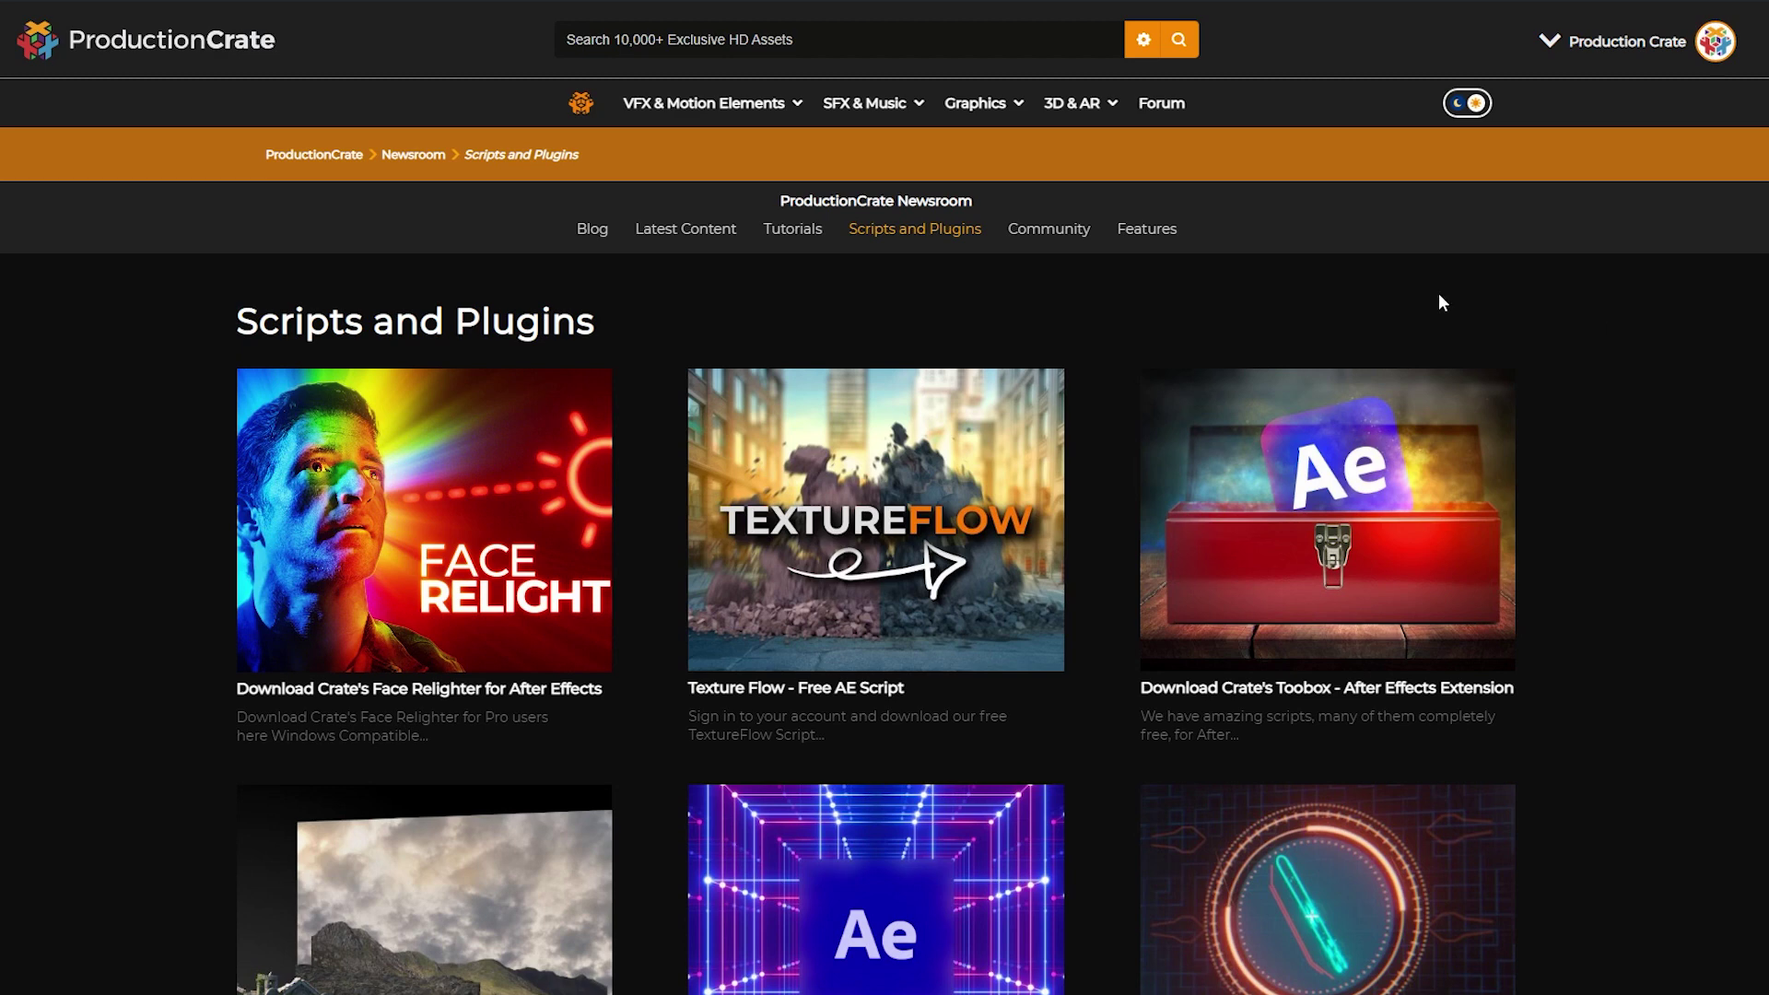
Step: Open ProductionCrate's Face Relighter download article and scroll through it
click(493, 500)
scroll(892, 747, down, 1)
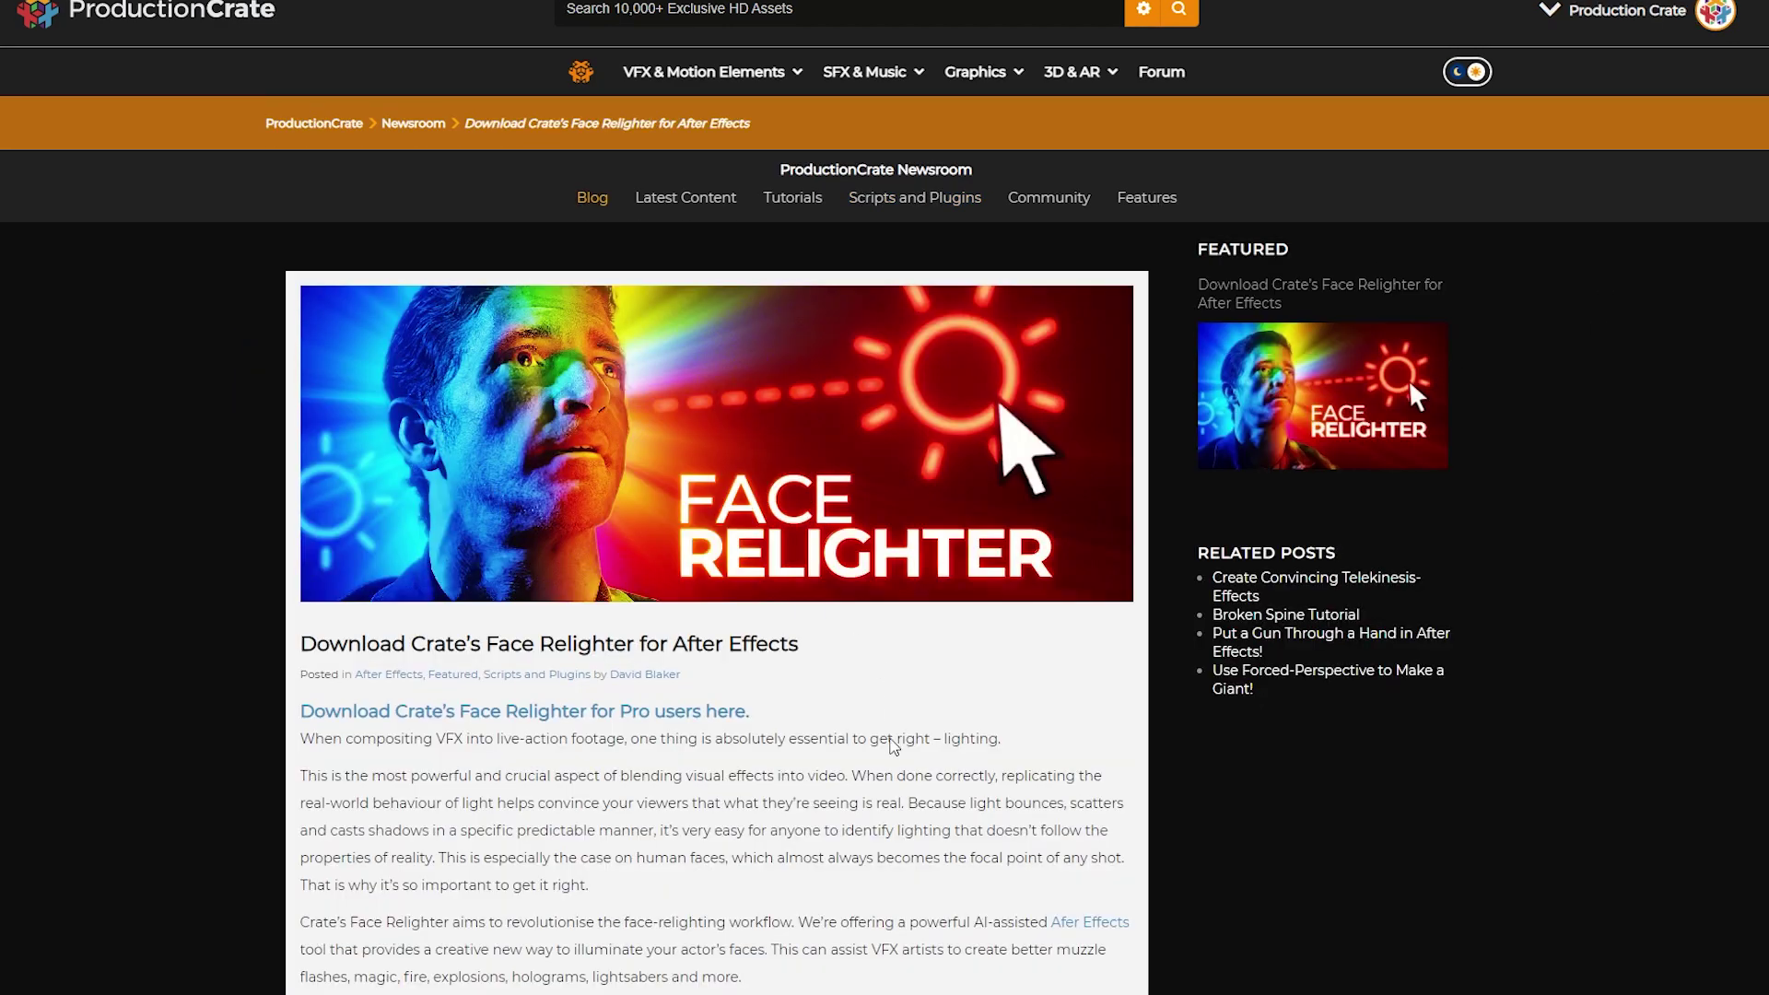
scroll(844, 707, down, 1)
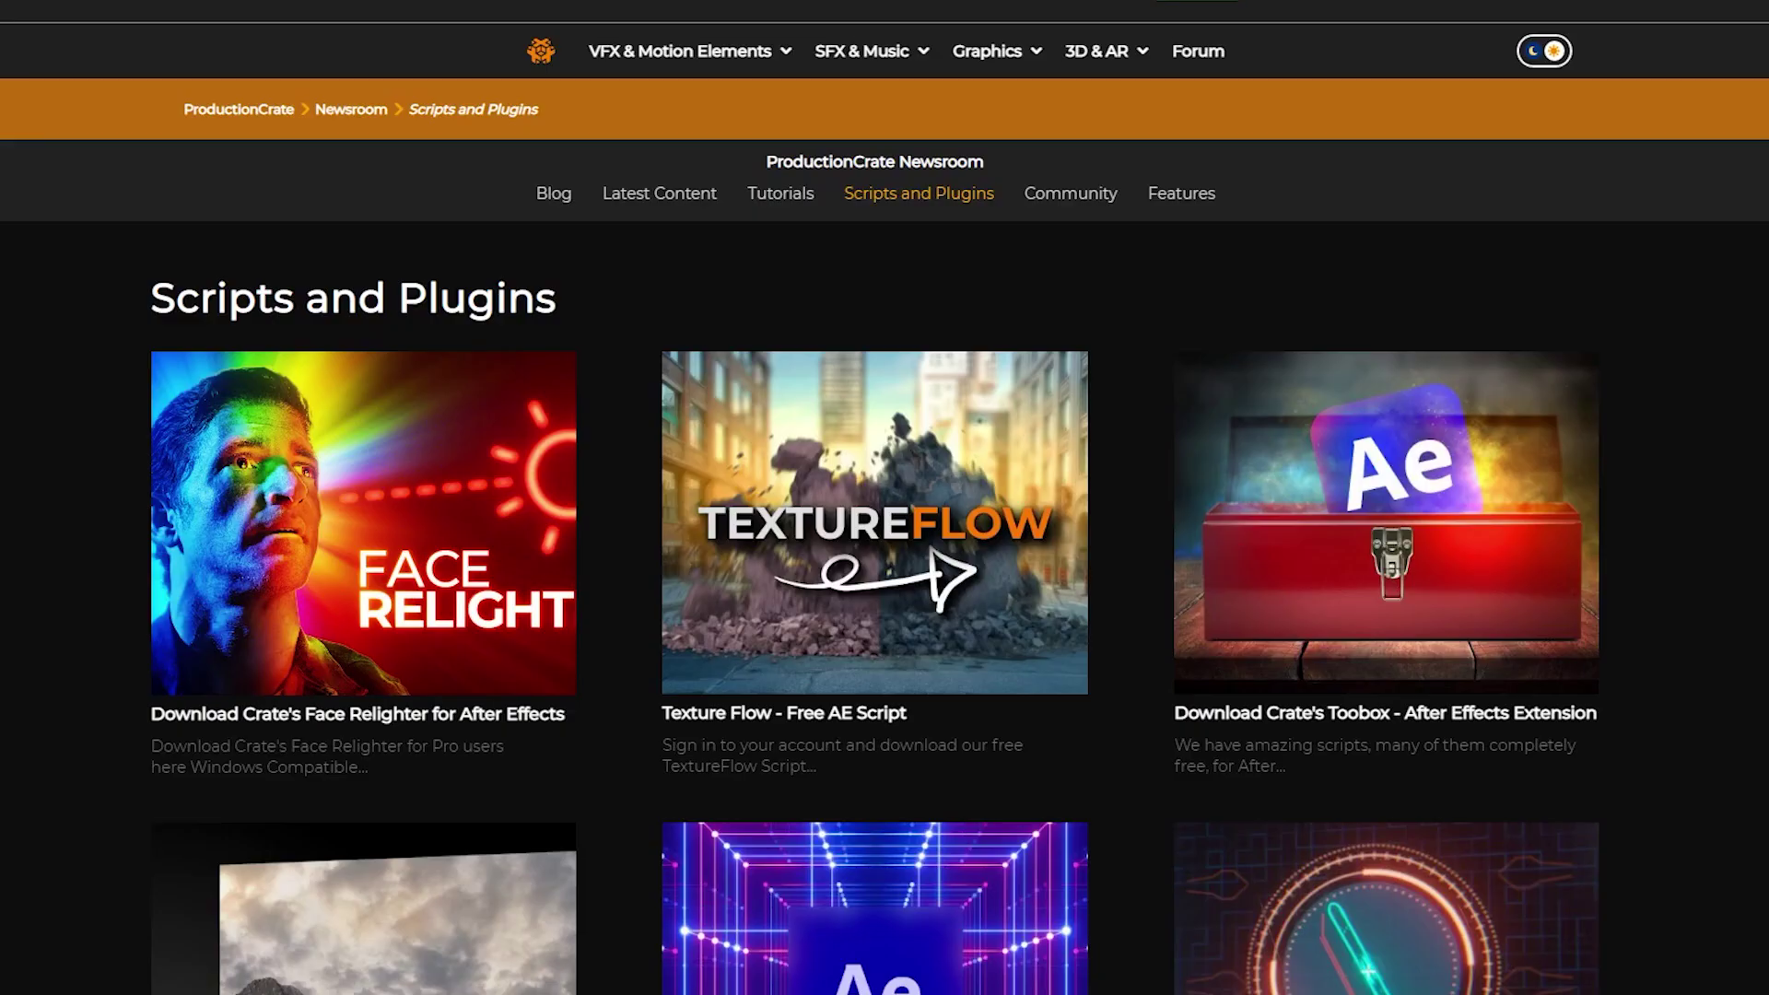
click(441, 501)
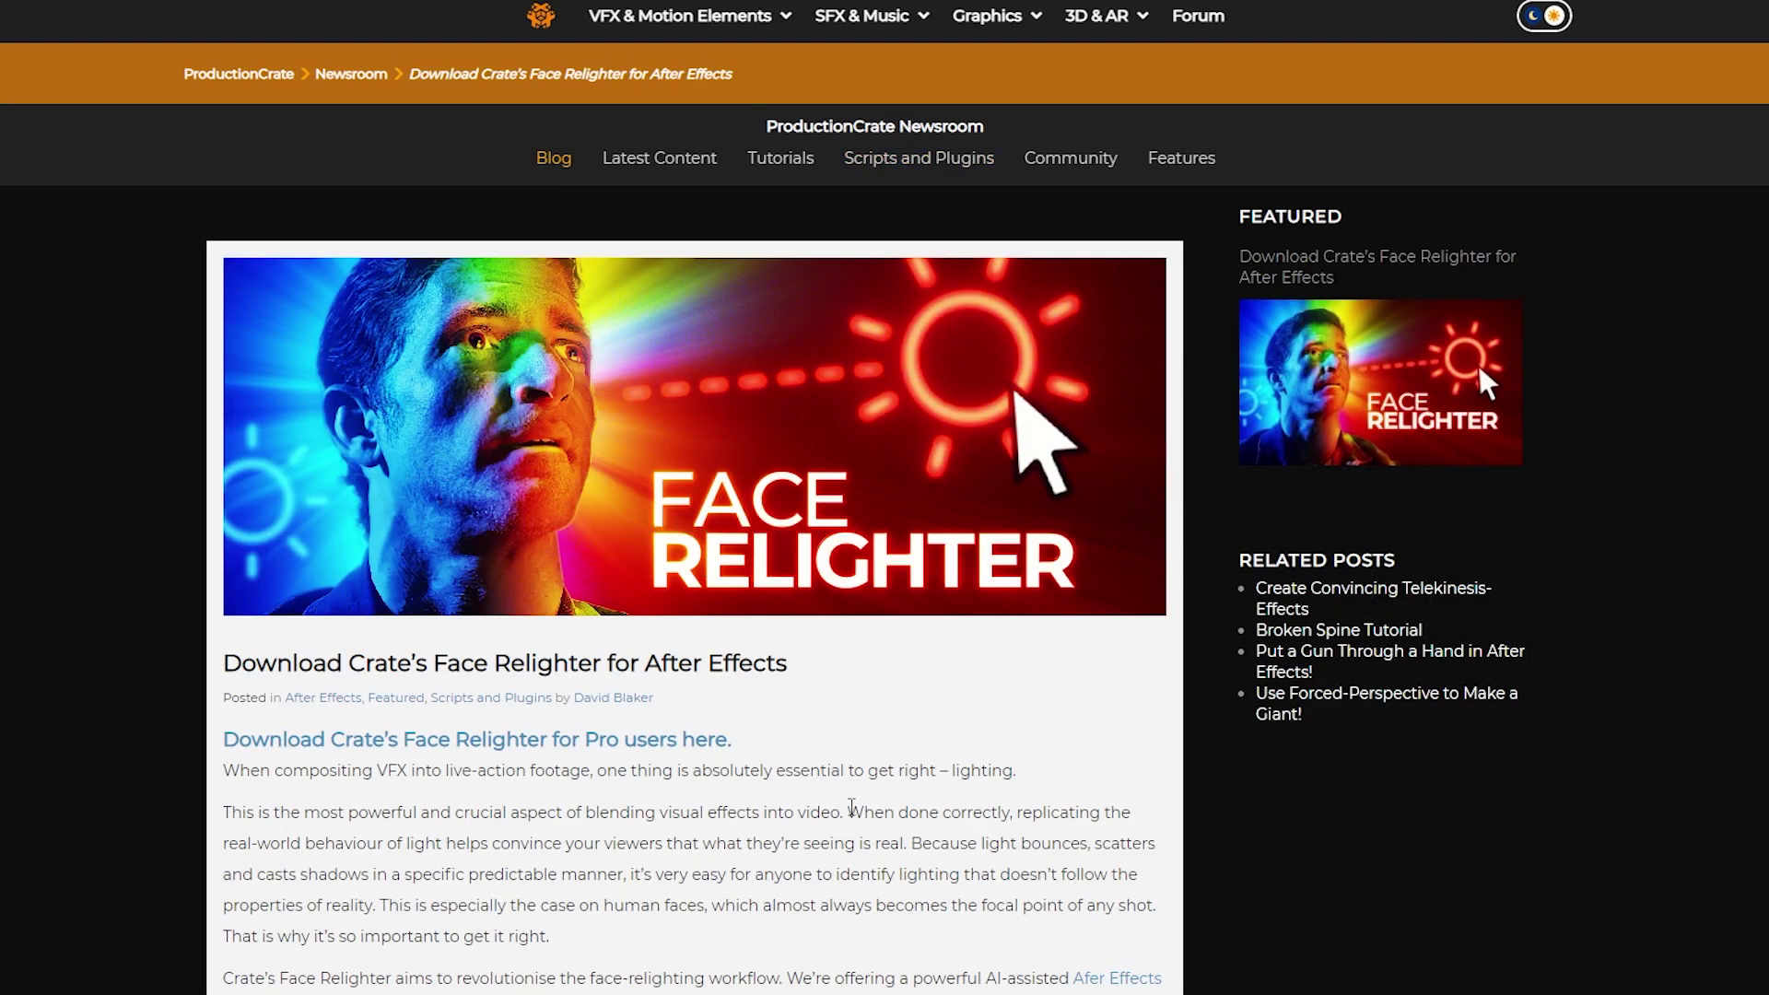
scroll(851, 704, down, 1)
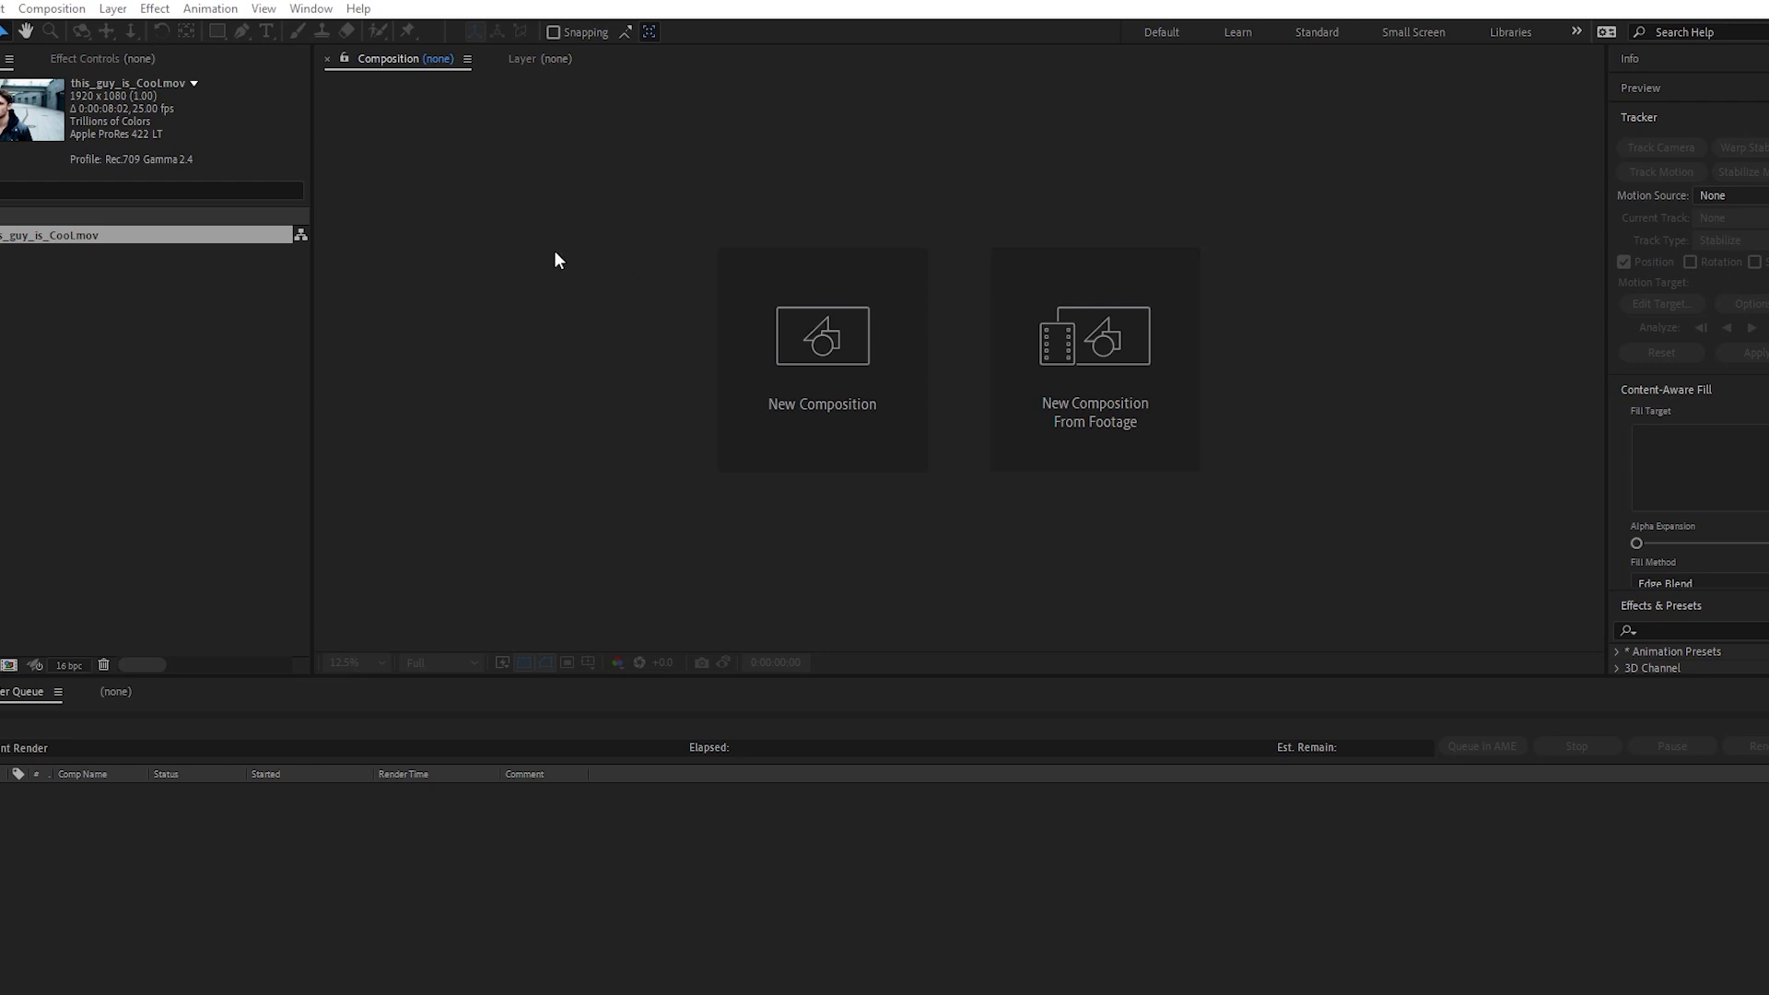
Step: Launch Crate's Face Relight from the Window > Extensions menu
click(312, 11)
mouse_move(371, 112)
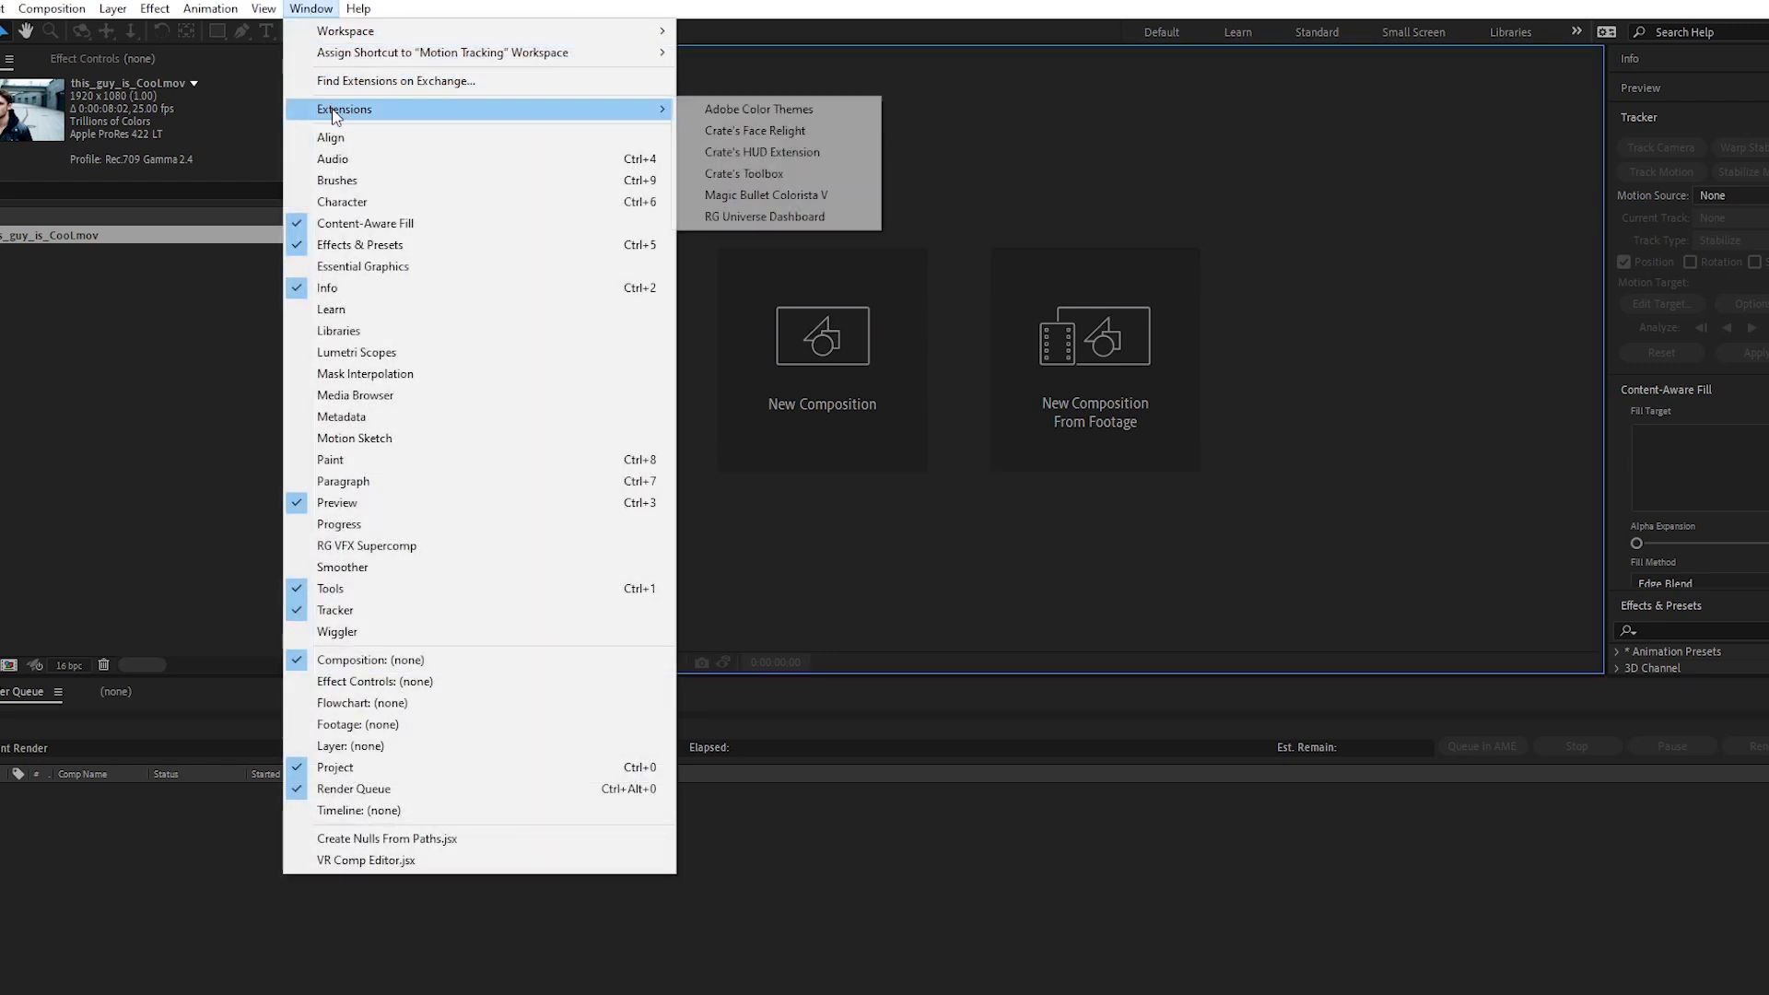
click(831, 129)
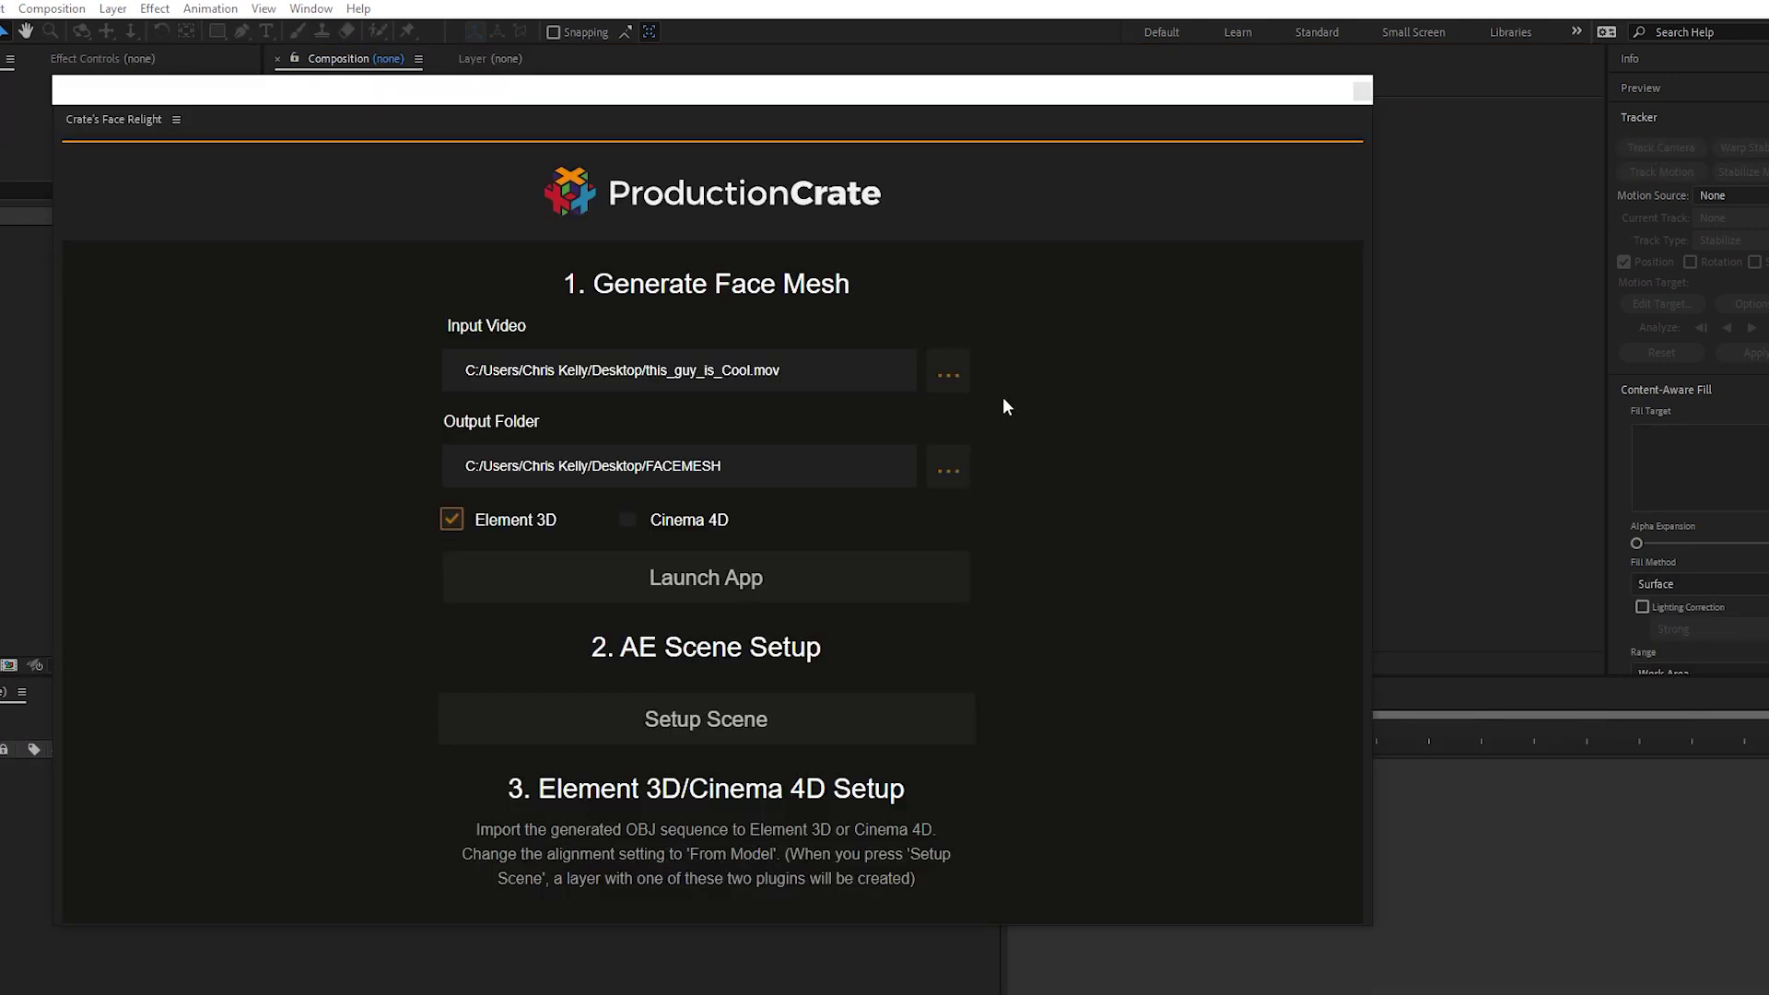
Step: Check the video and output folder paths, target Cinema 4D, and start face tracking
click(944, 364)
key(Escape)
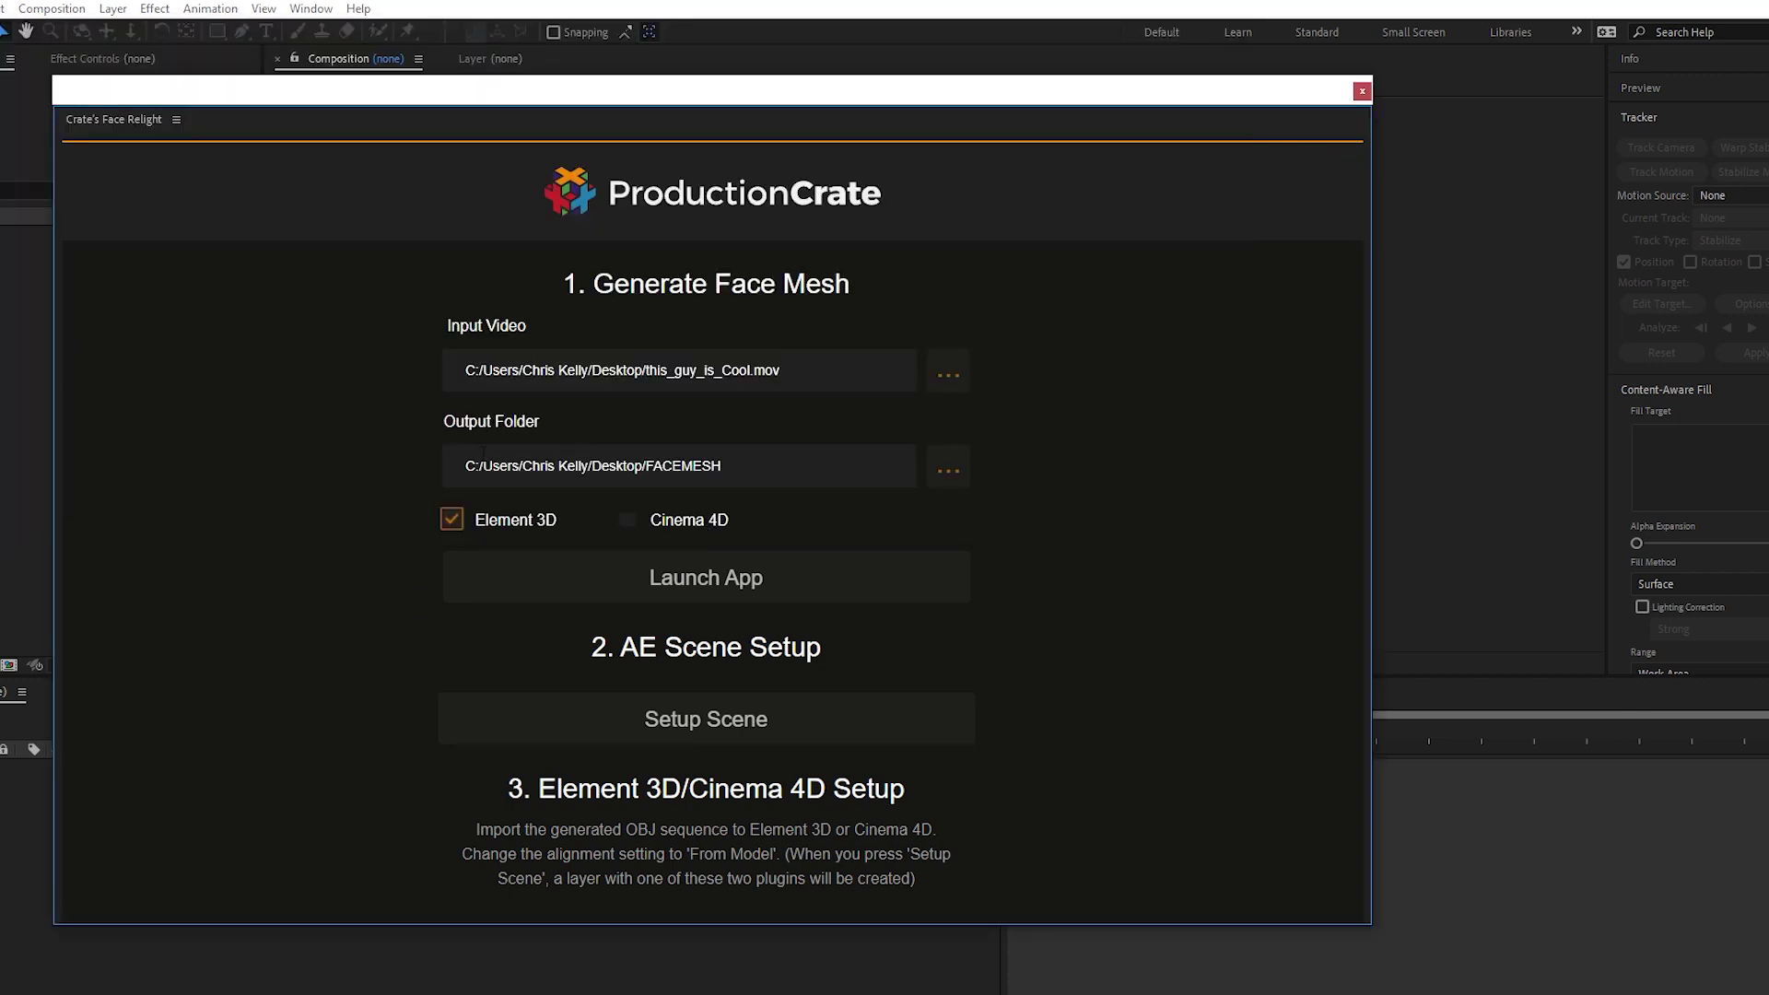
click(869, 465)
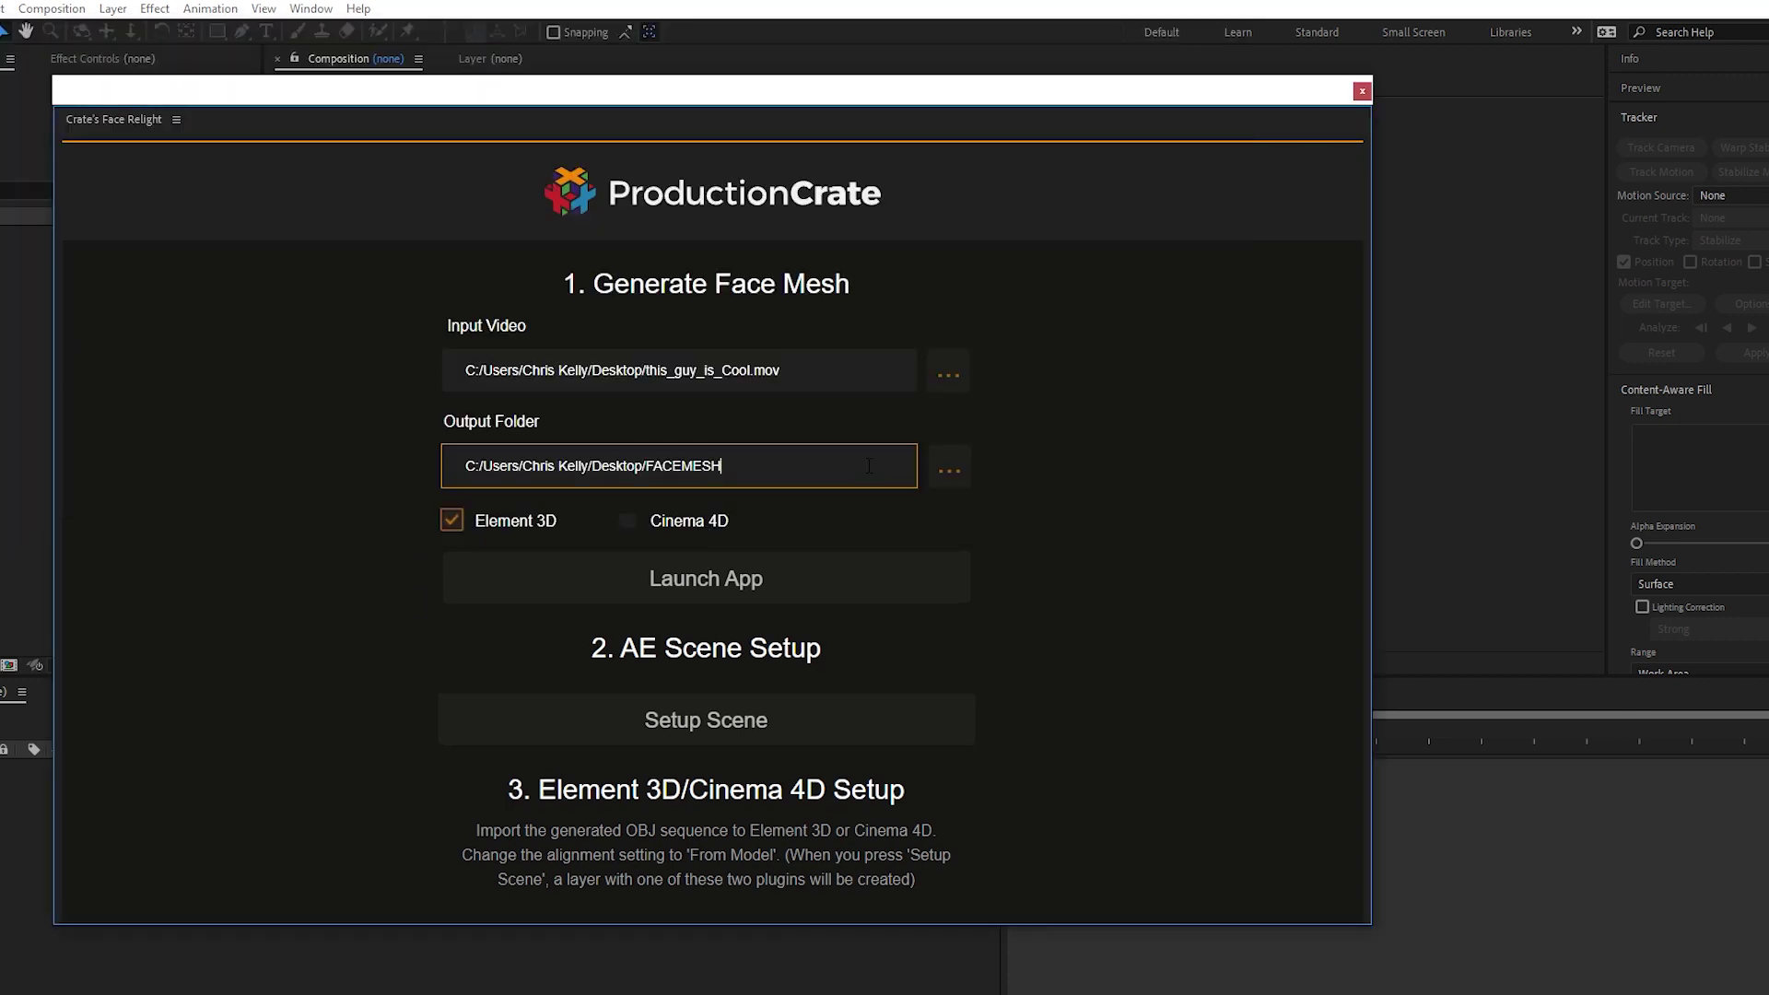
click(957, 483)
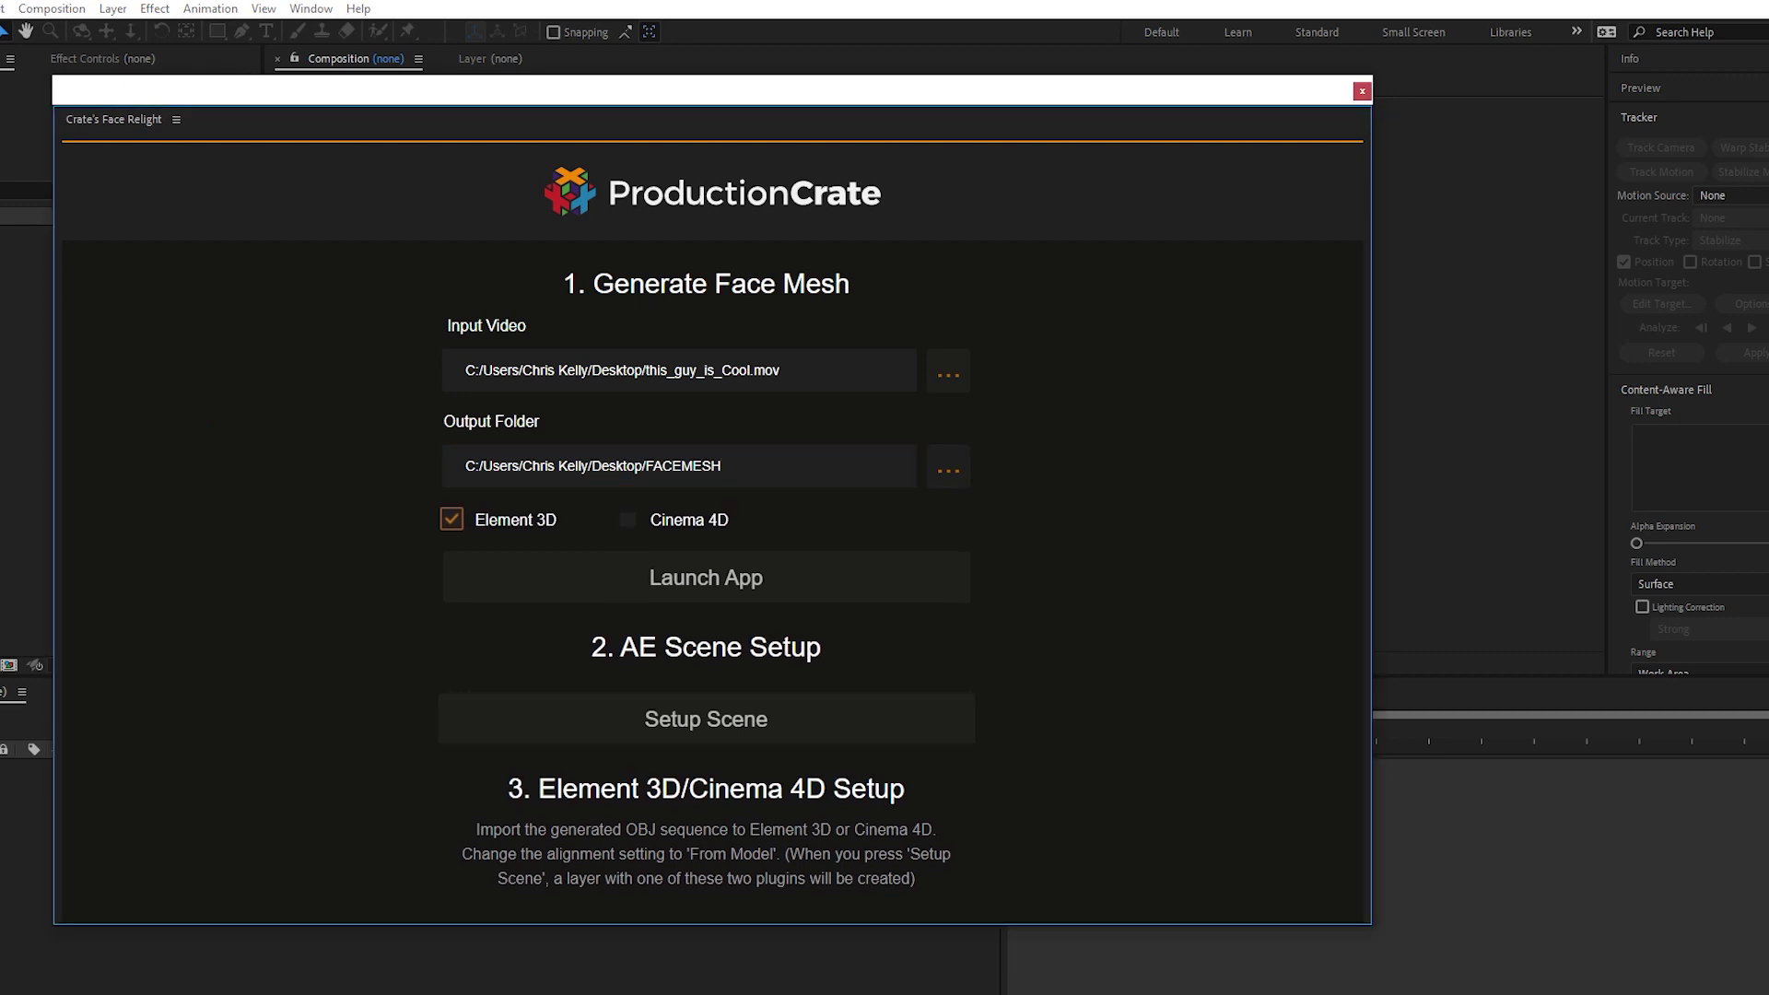
click(626, 522)
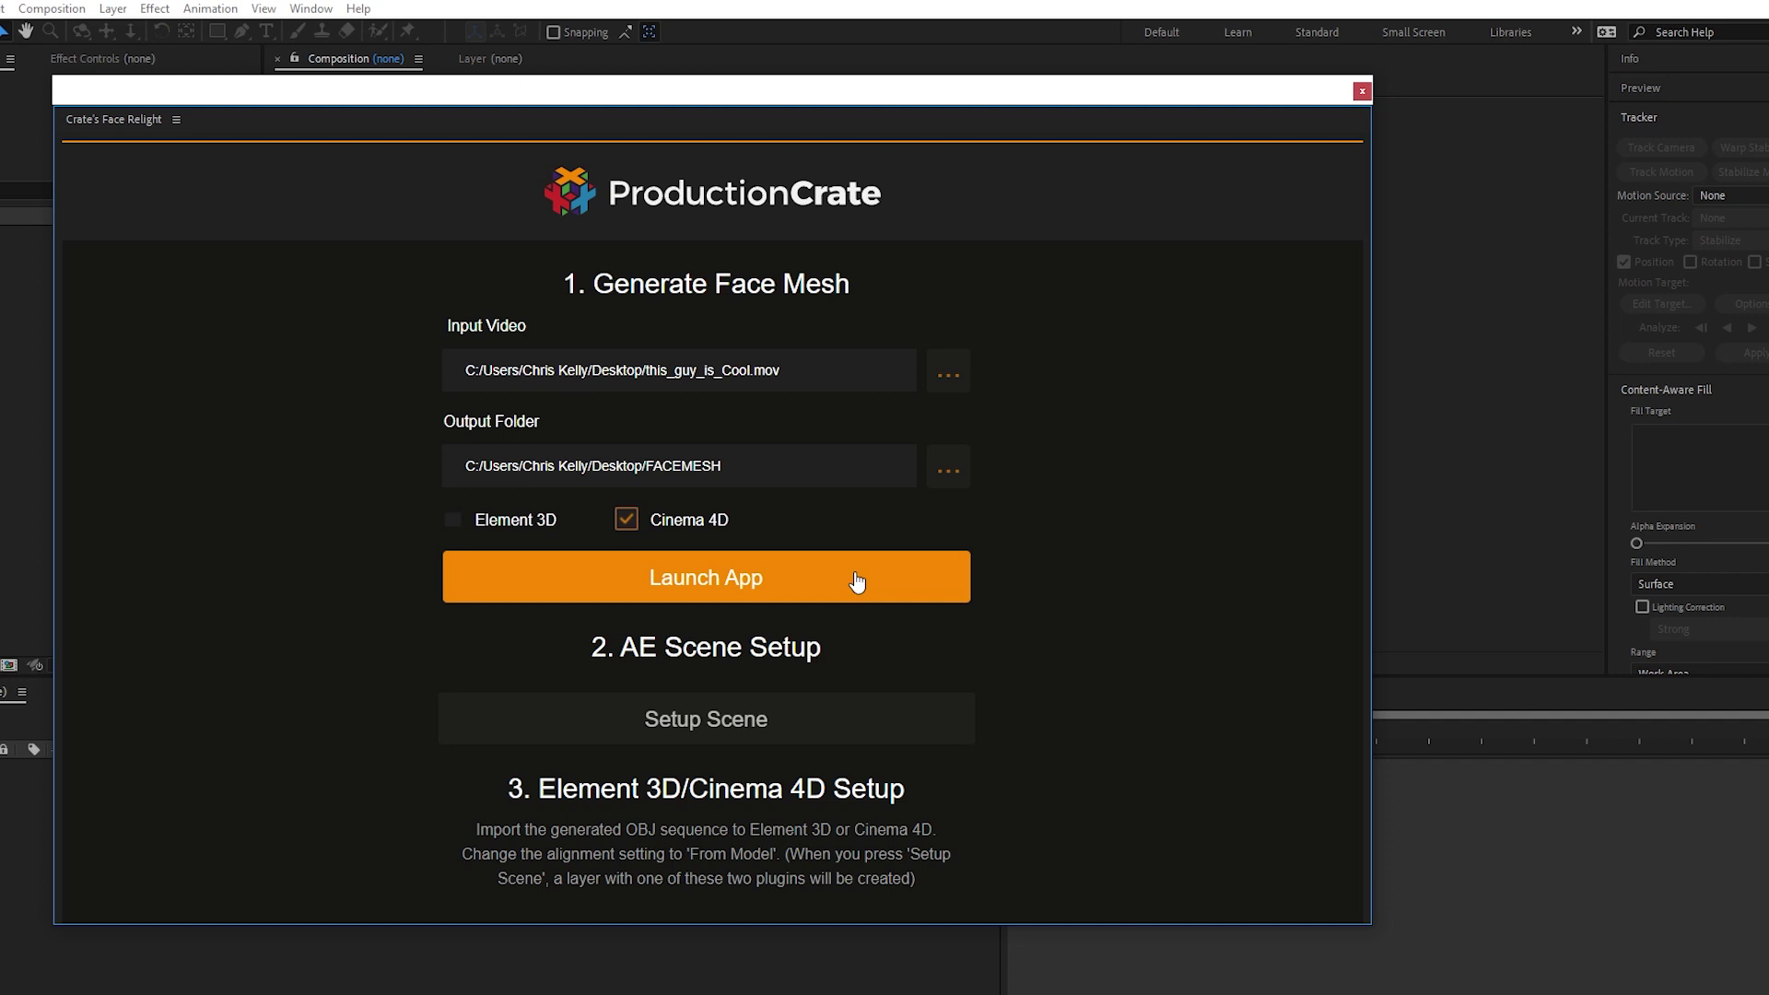
click(857, 579)
drag(453, 102, 910, 95)
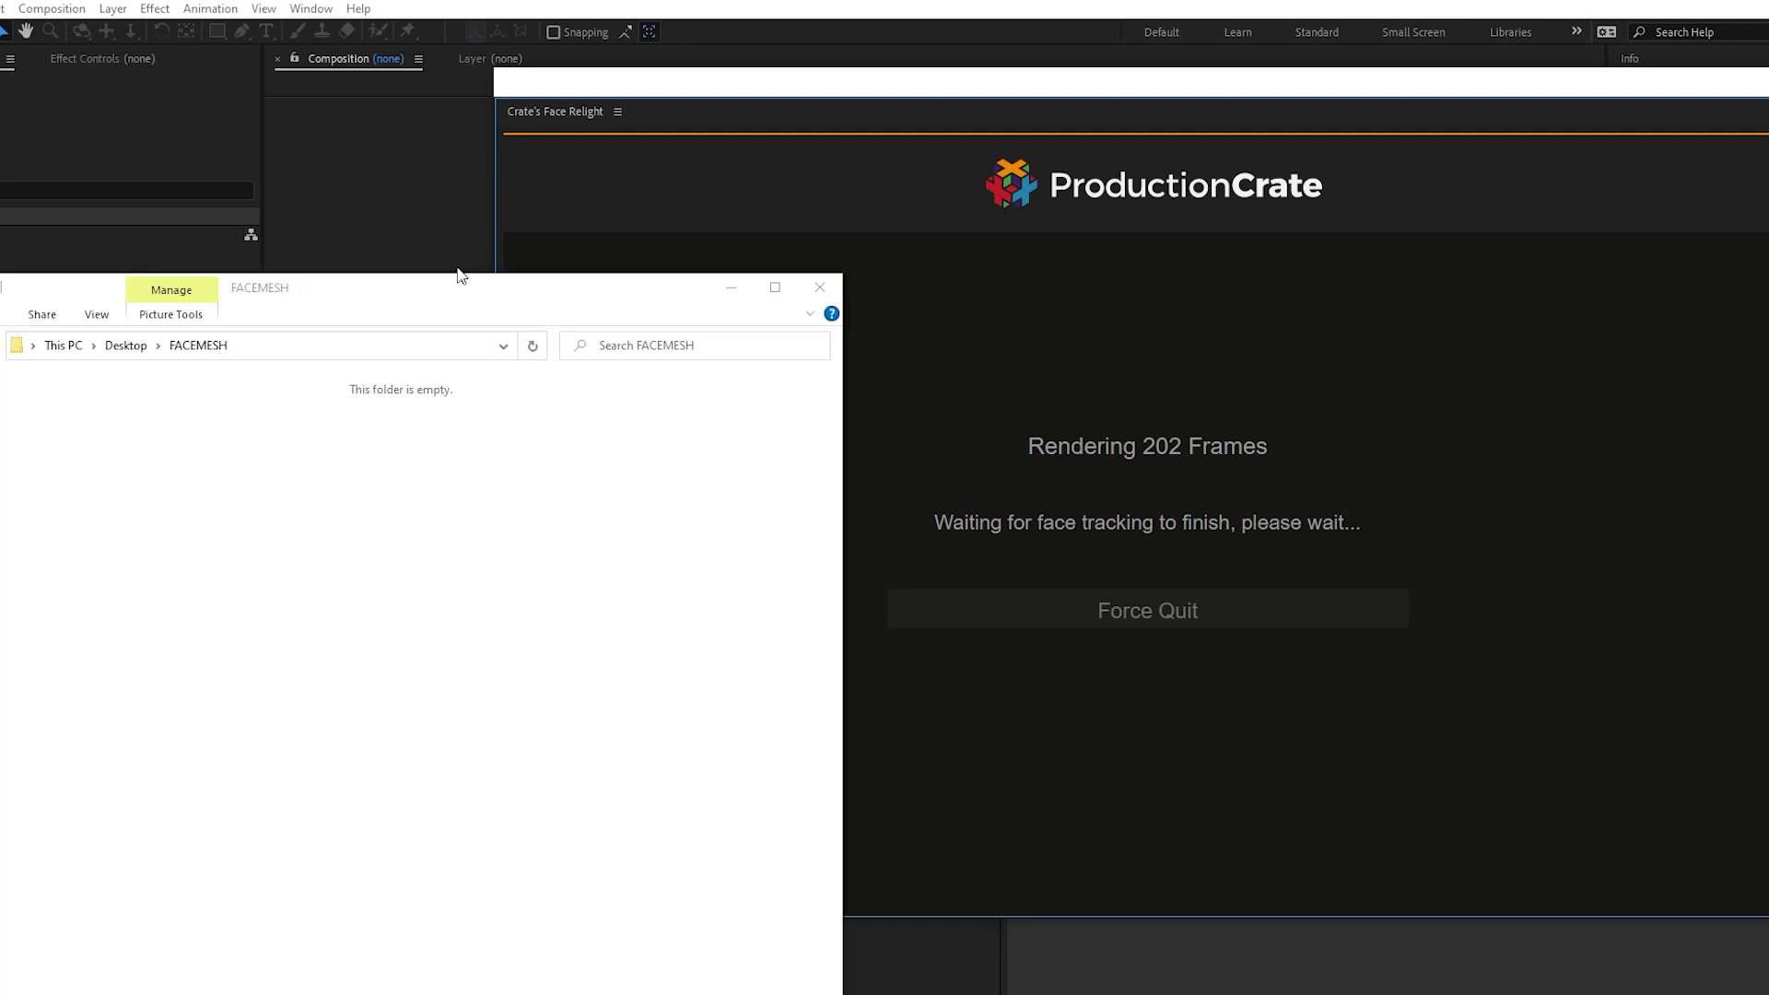
Step: Watch numbered OBJ meshes fill the FACEMESH folder as the 202 frames track
drag(458, 276, 446, 135)
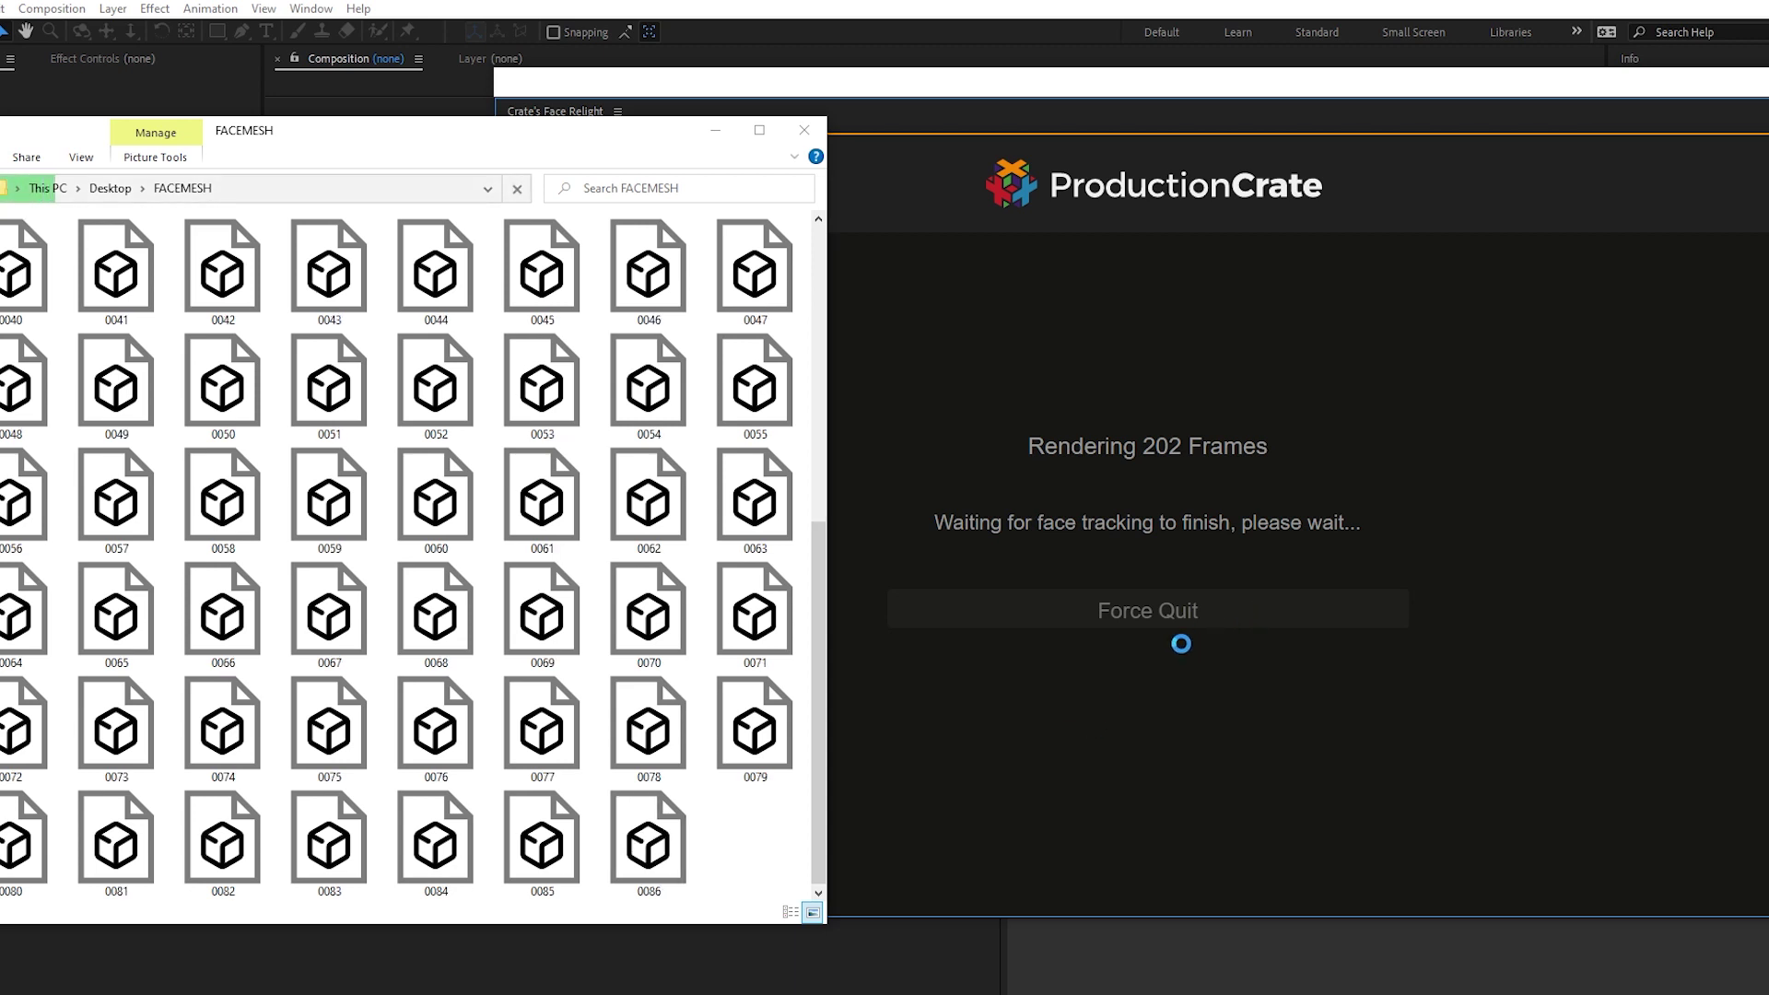
click(879, 549)
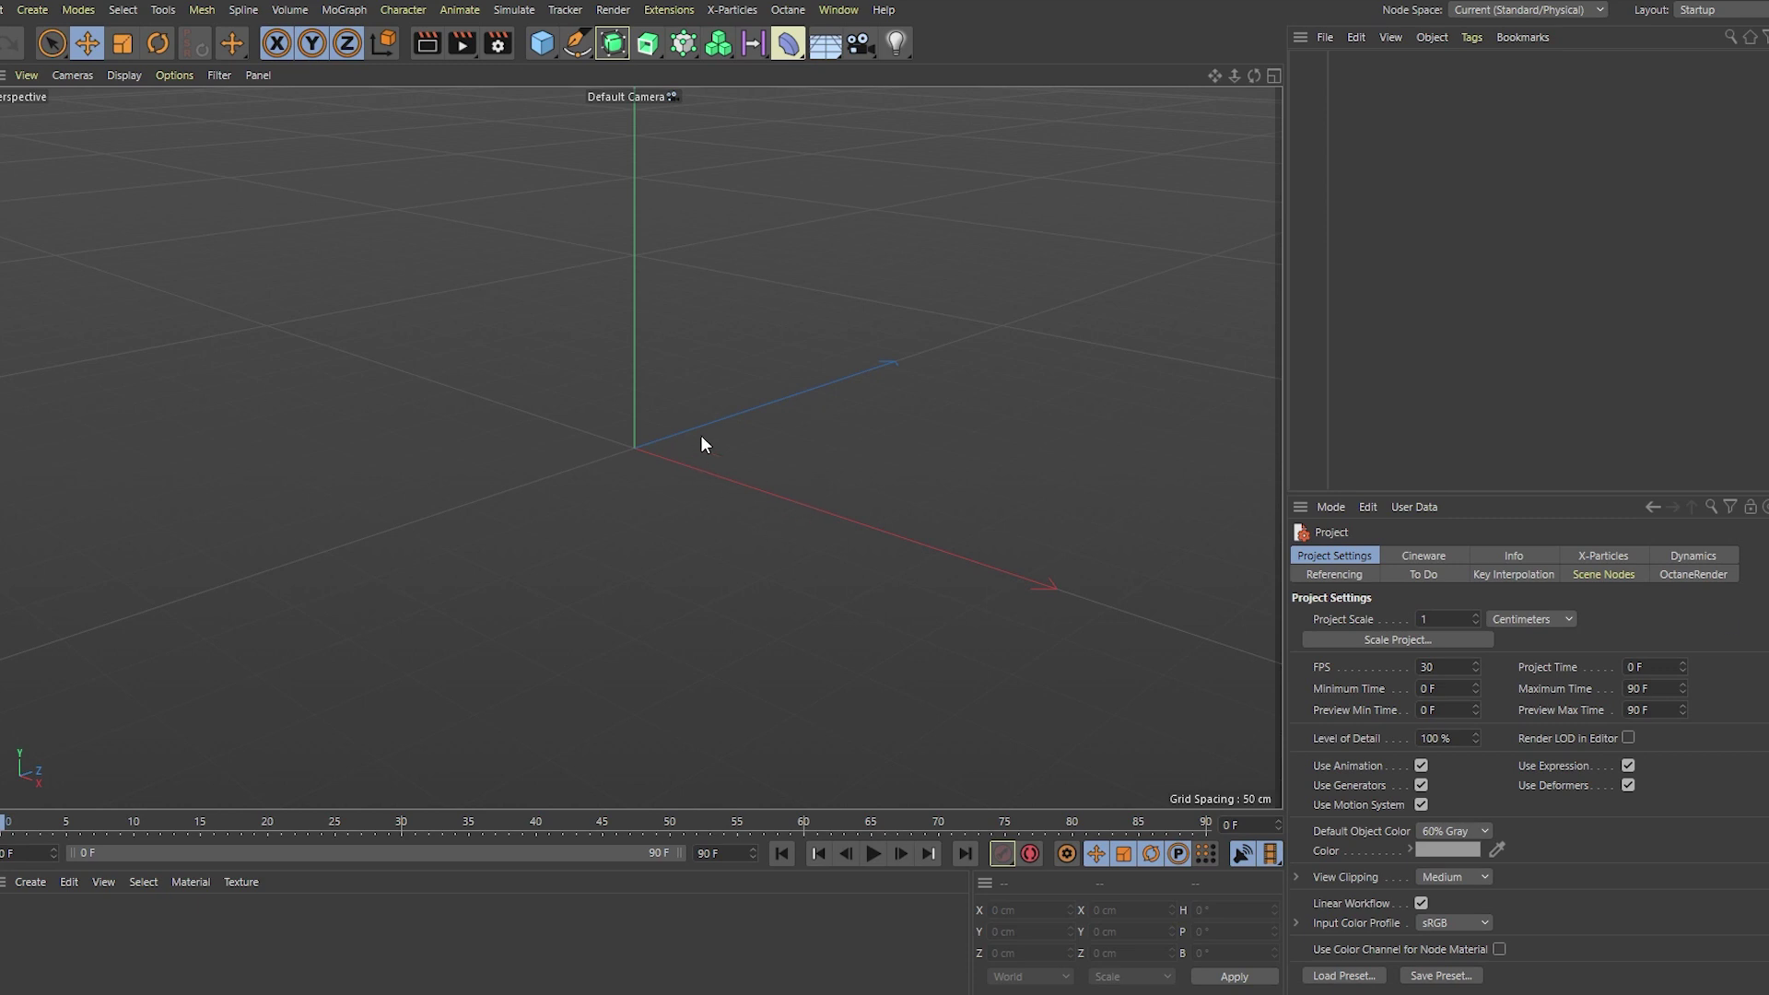
Step: Add a Protection tag to the facerelighter Camera via the 'protec' command search
alt+drag(762, 406, 905, 359)
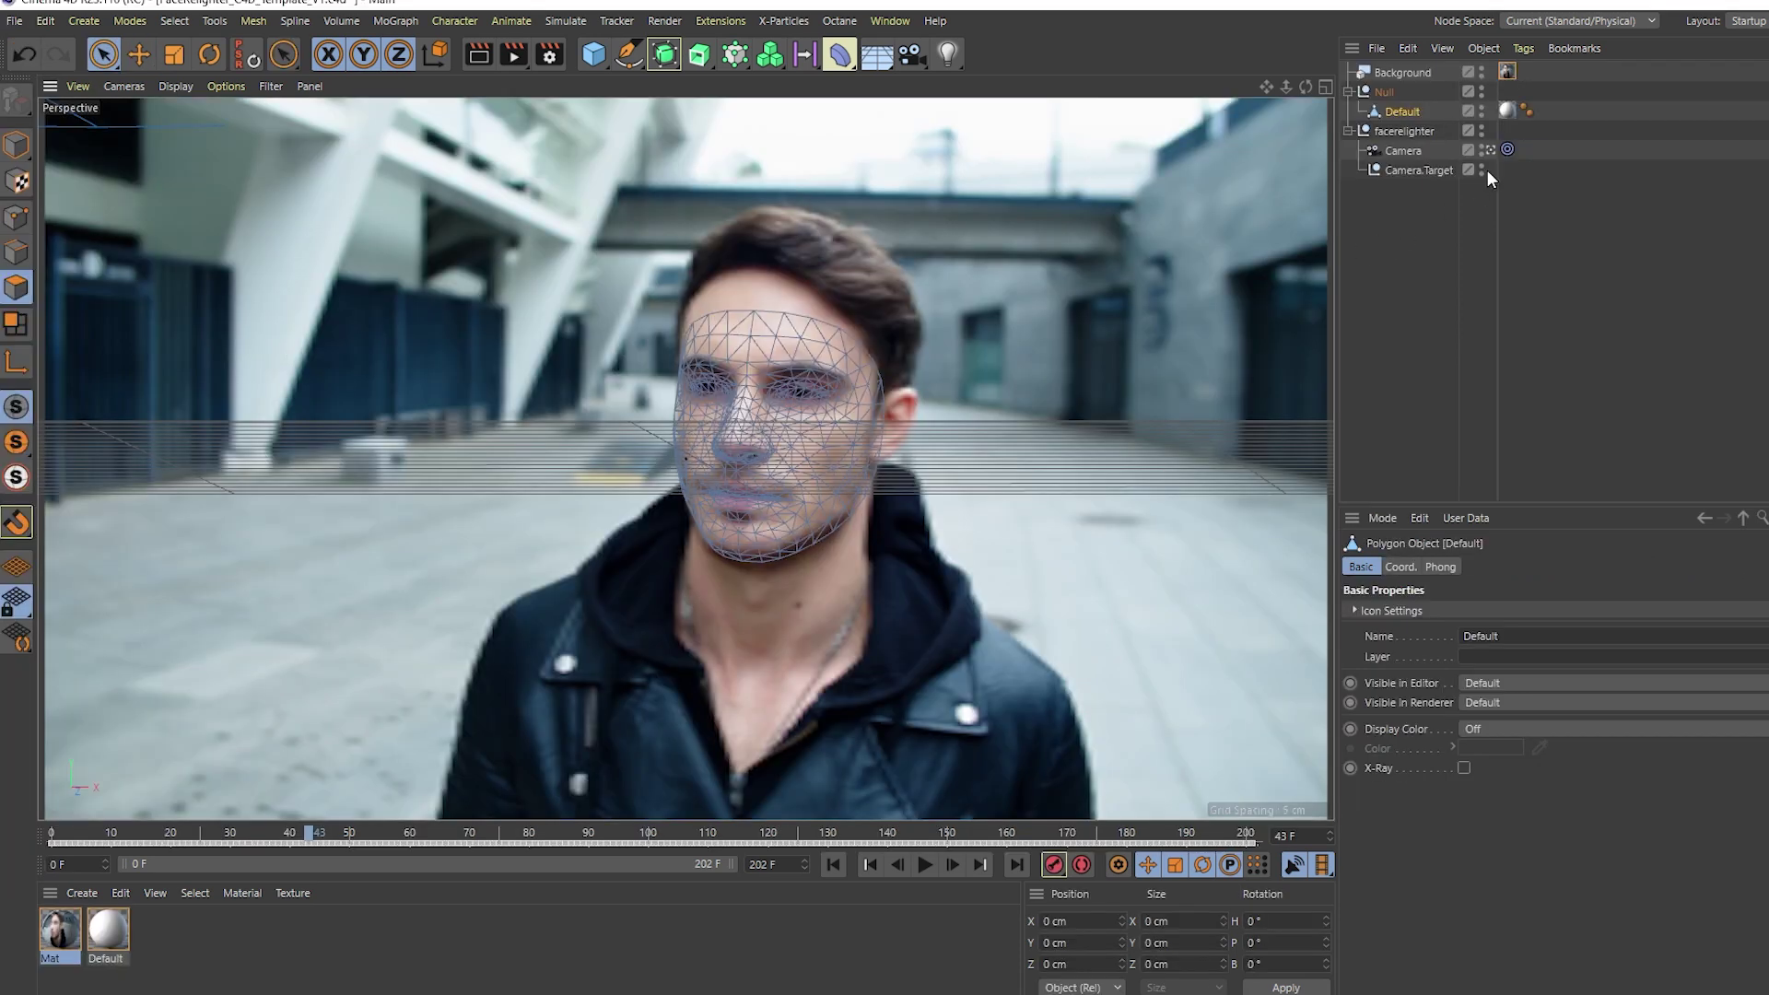
click(1397, 153)
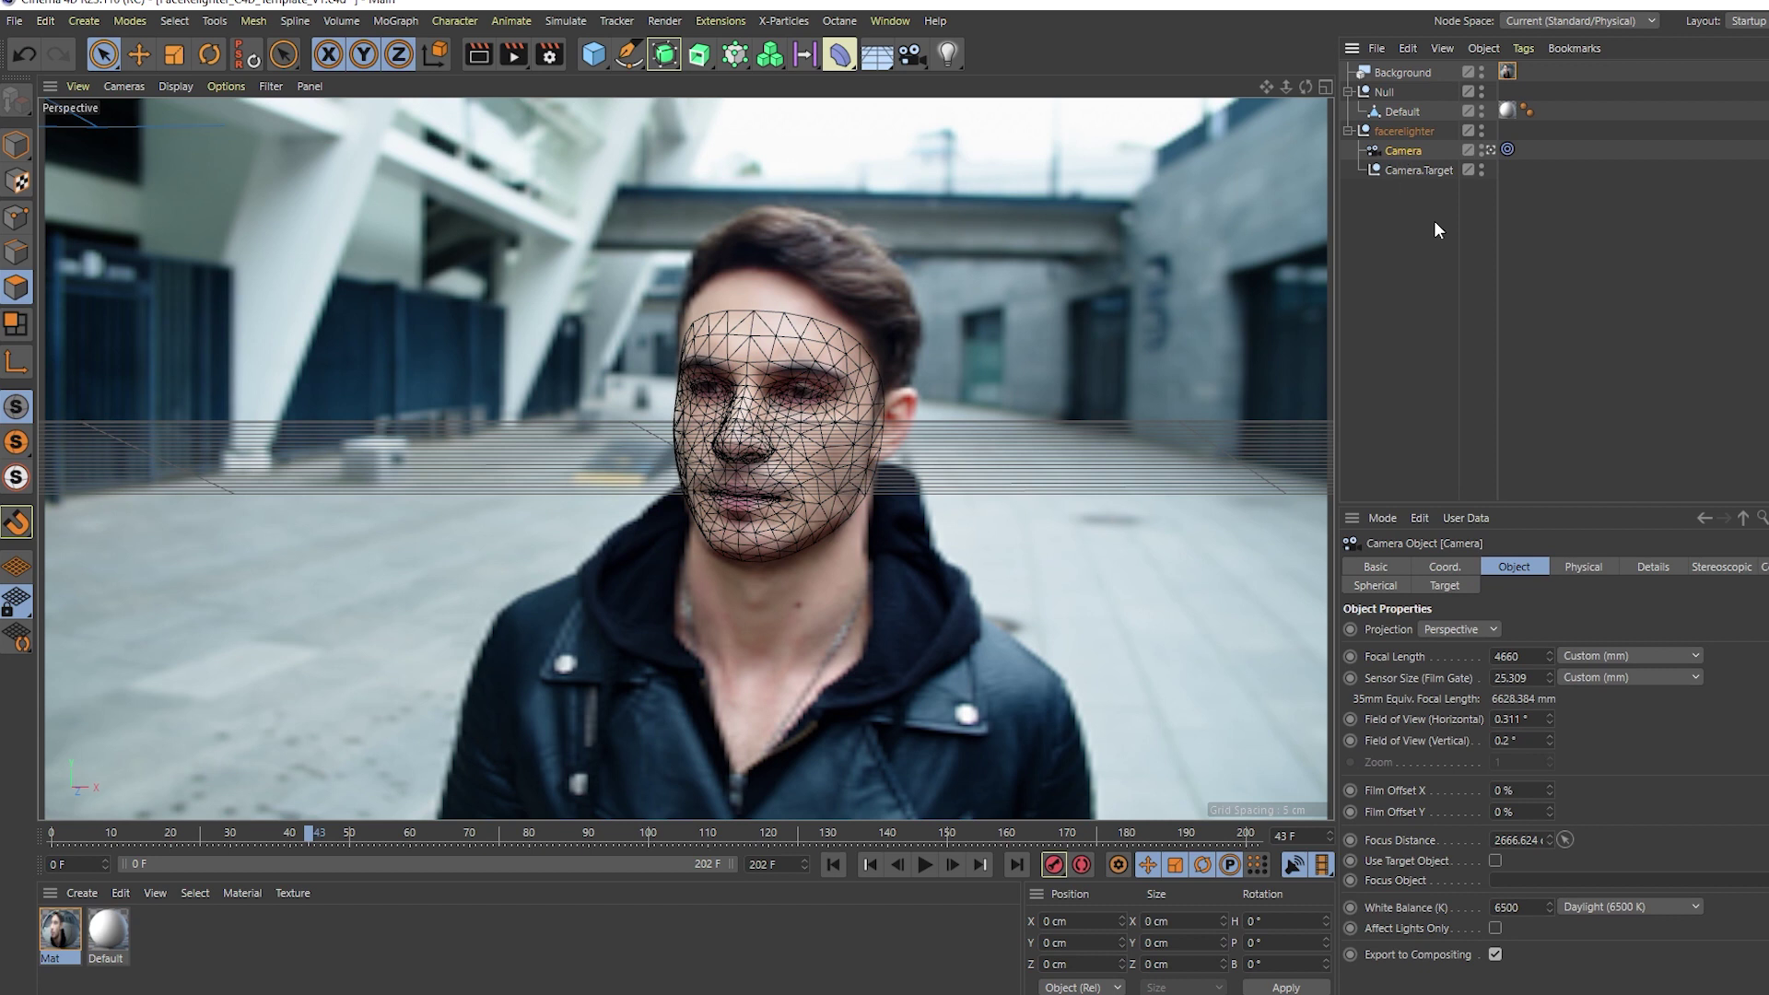
key(shift+c)
text(protec)
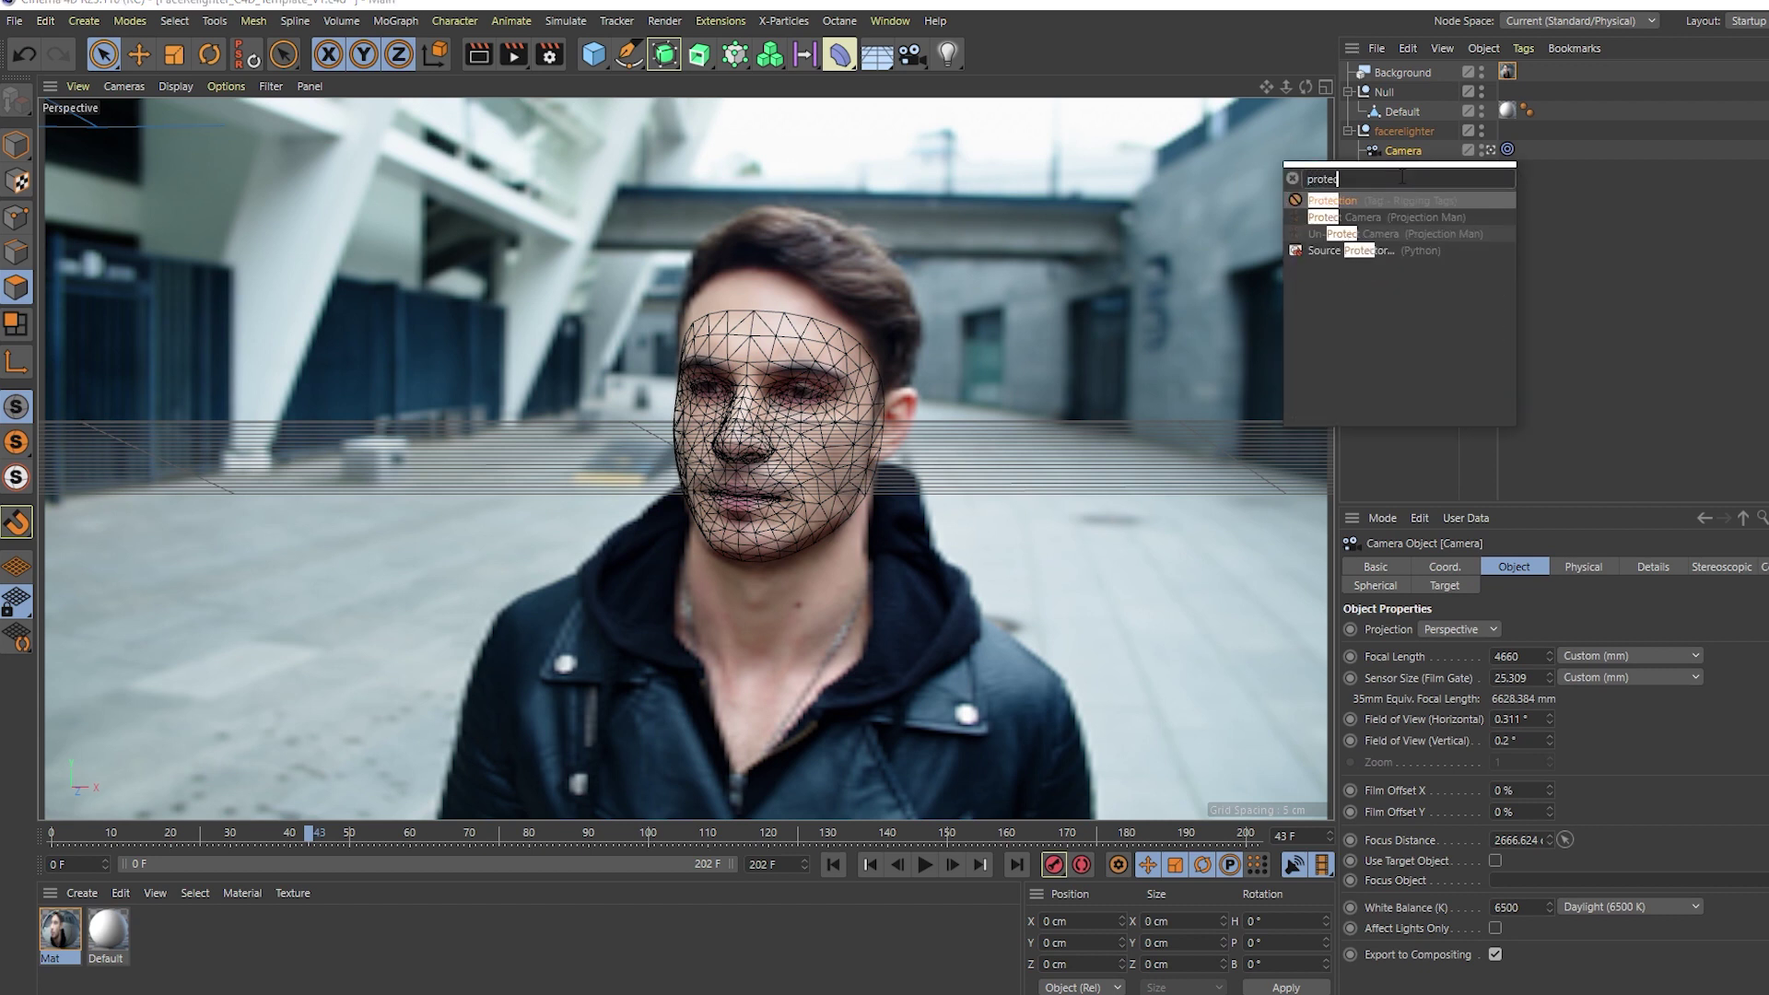
key(Return)
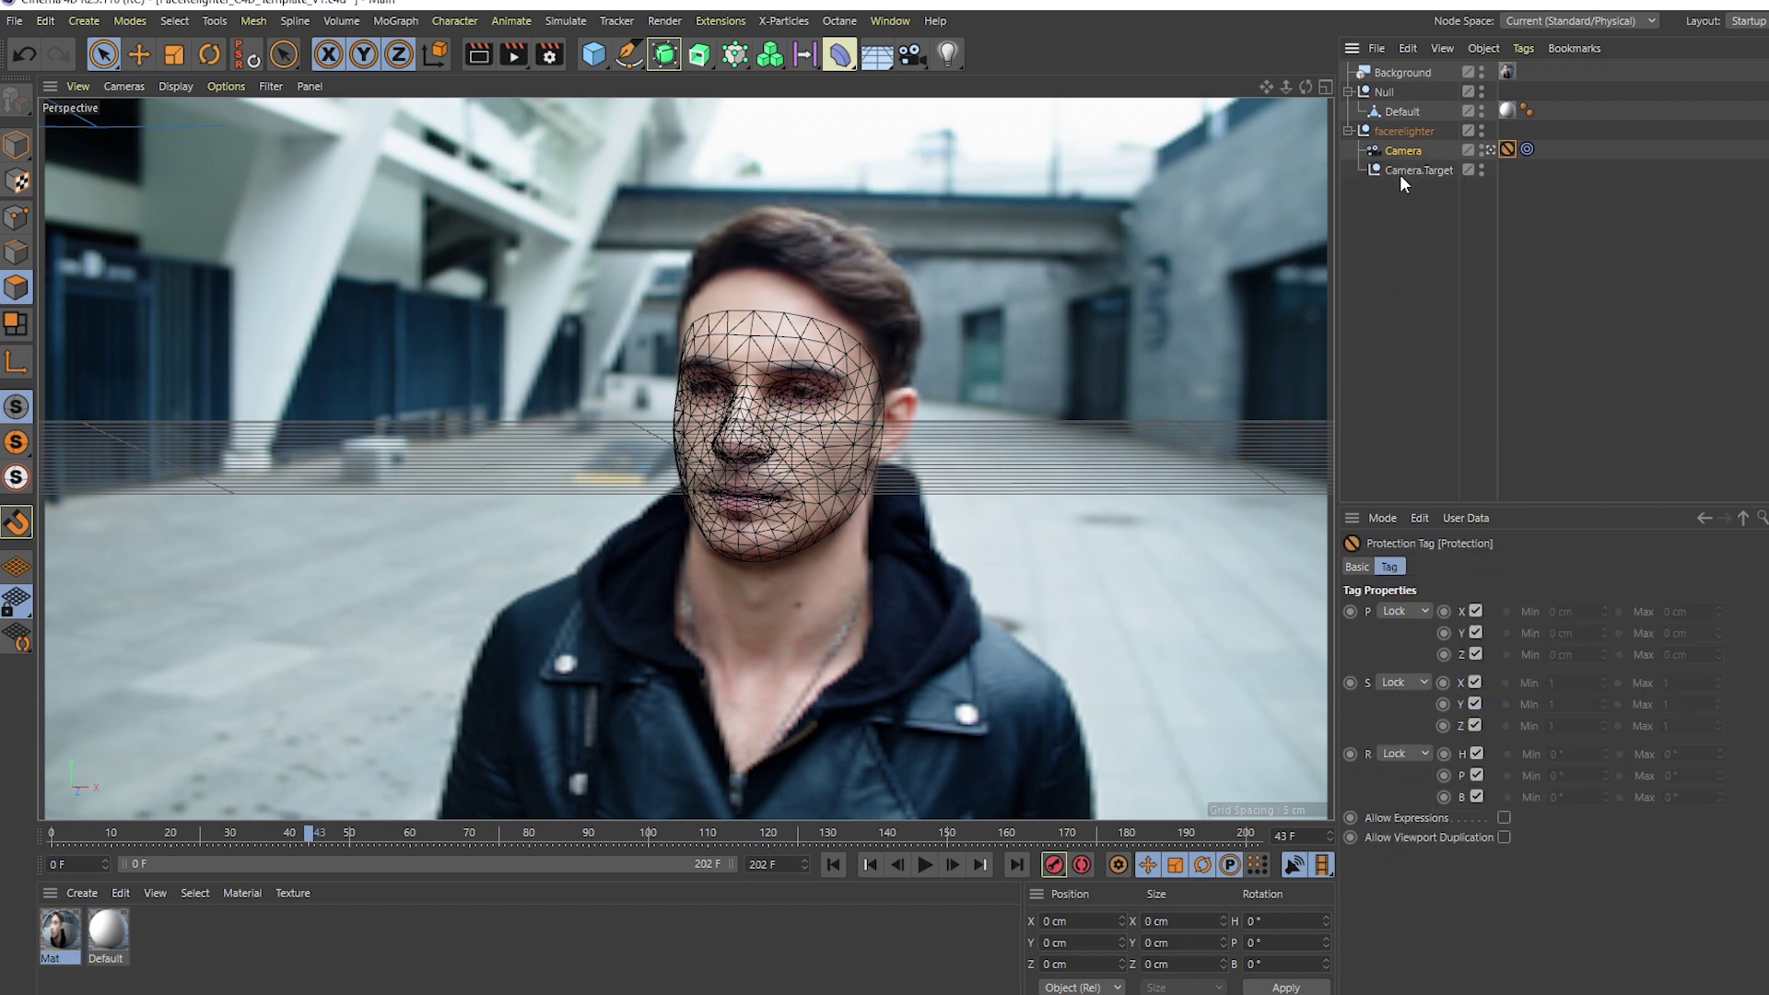
click(1426, 218)
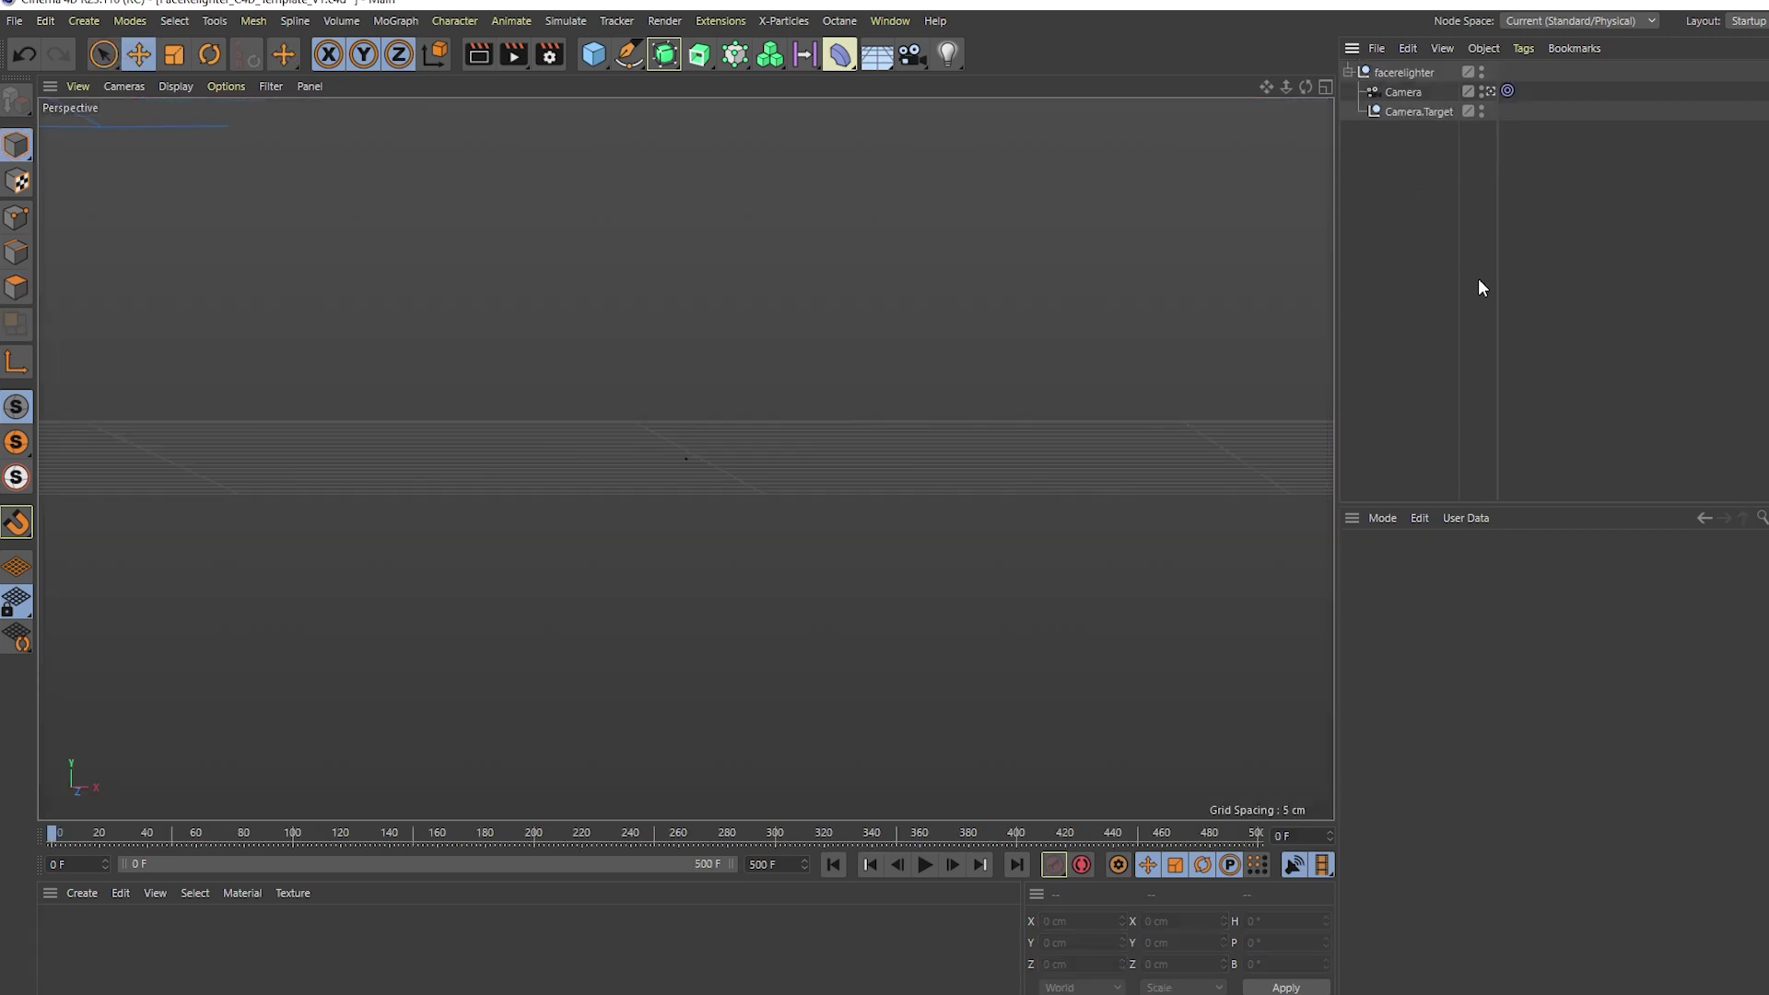
Step: Merge the first FACEMESH OBJ frame, 0000, into the project
click(15, 21)
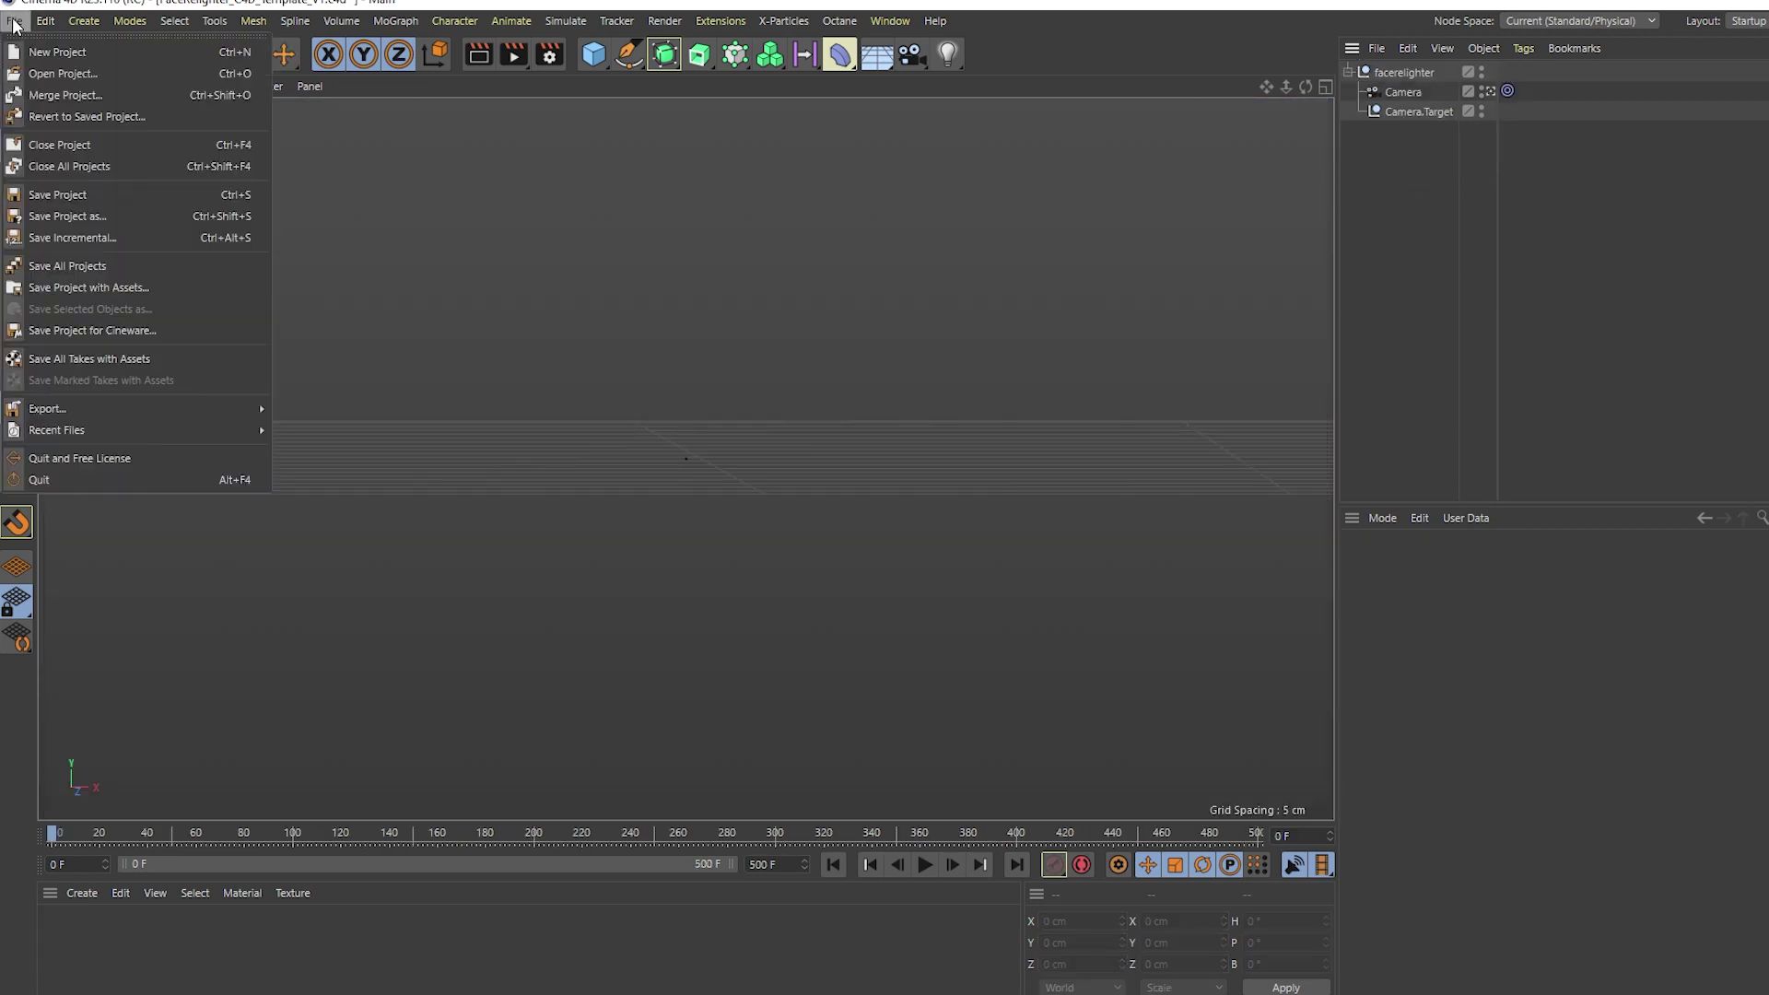
click(146, 95)
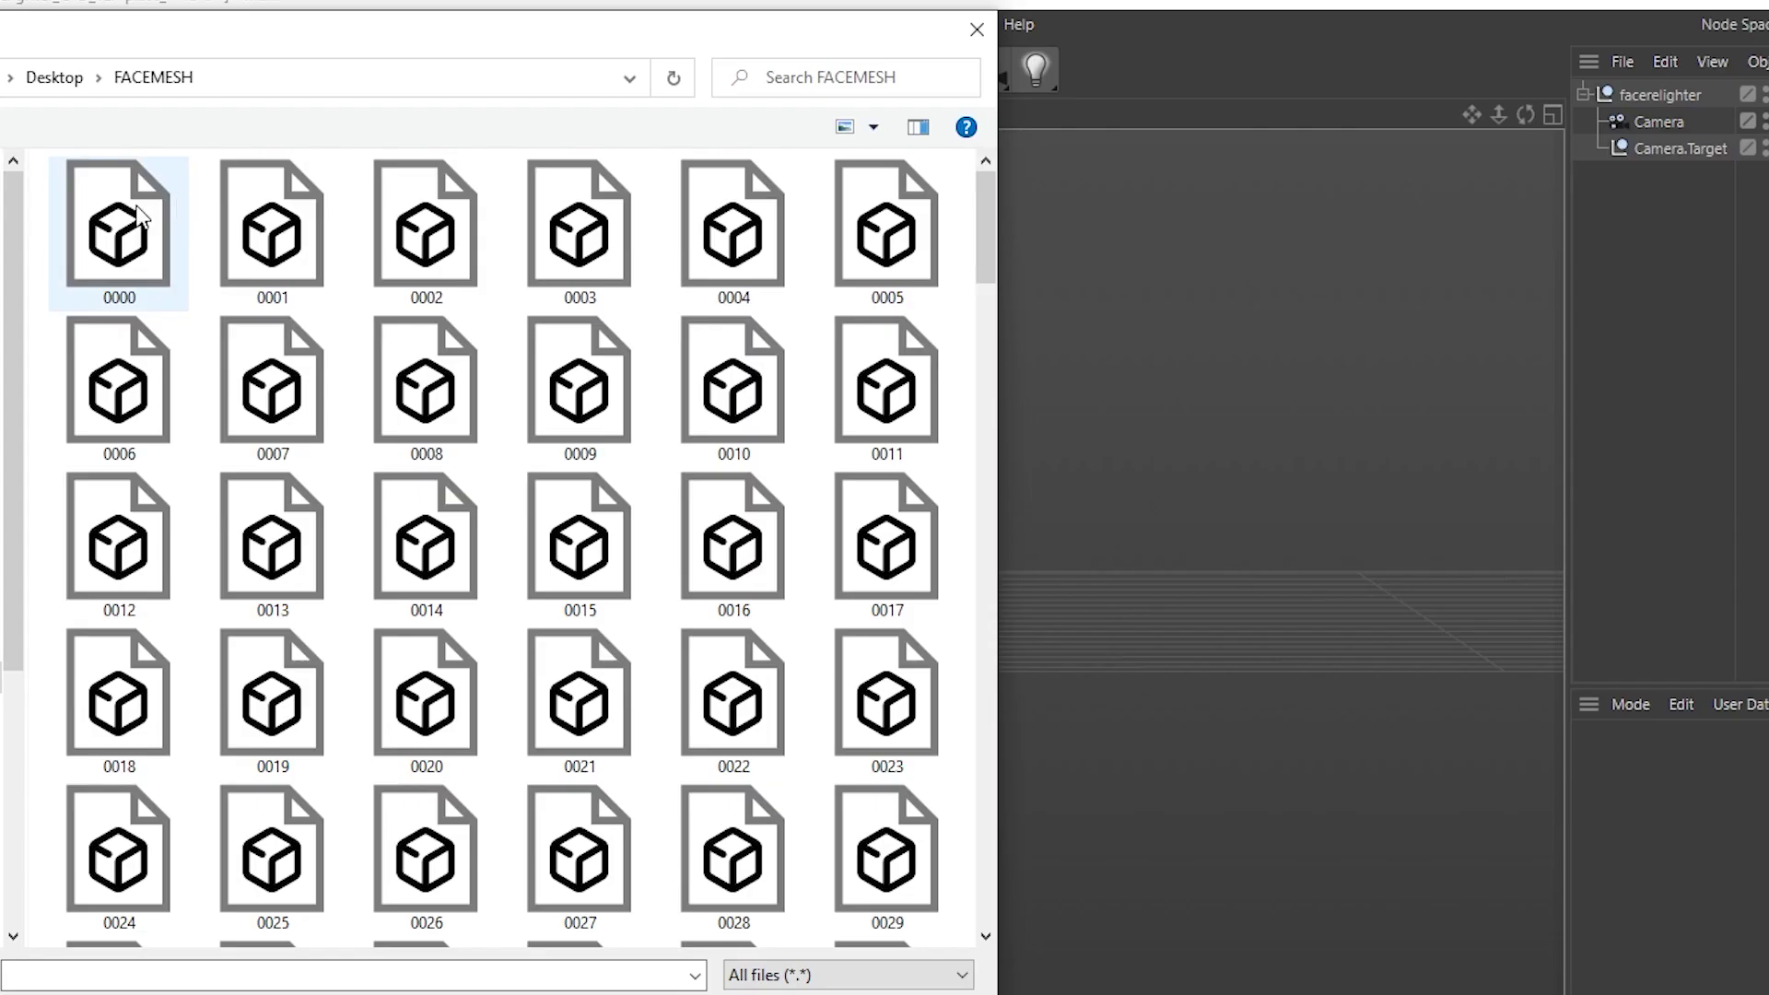
click(139, 217)
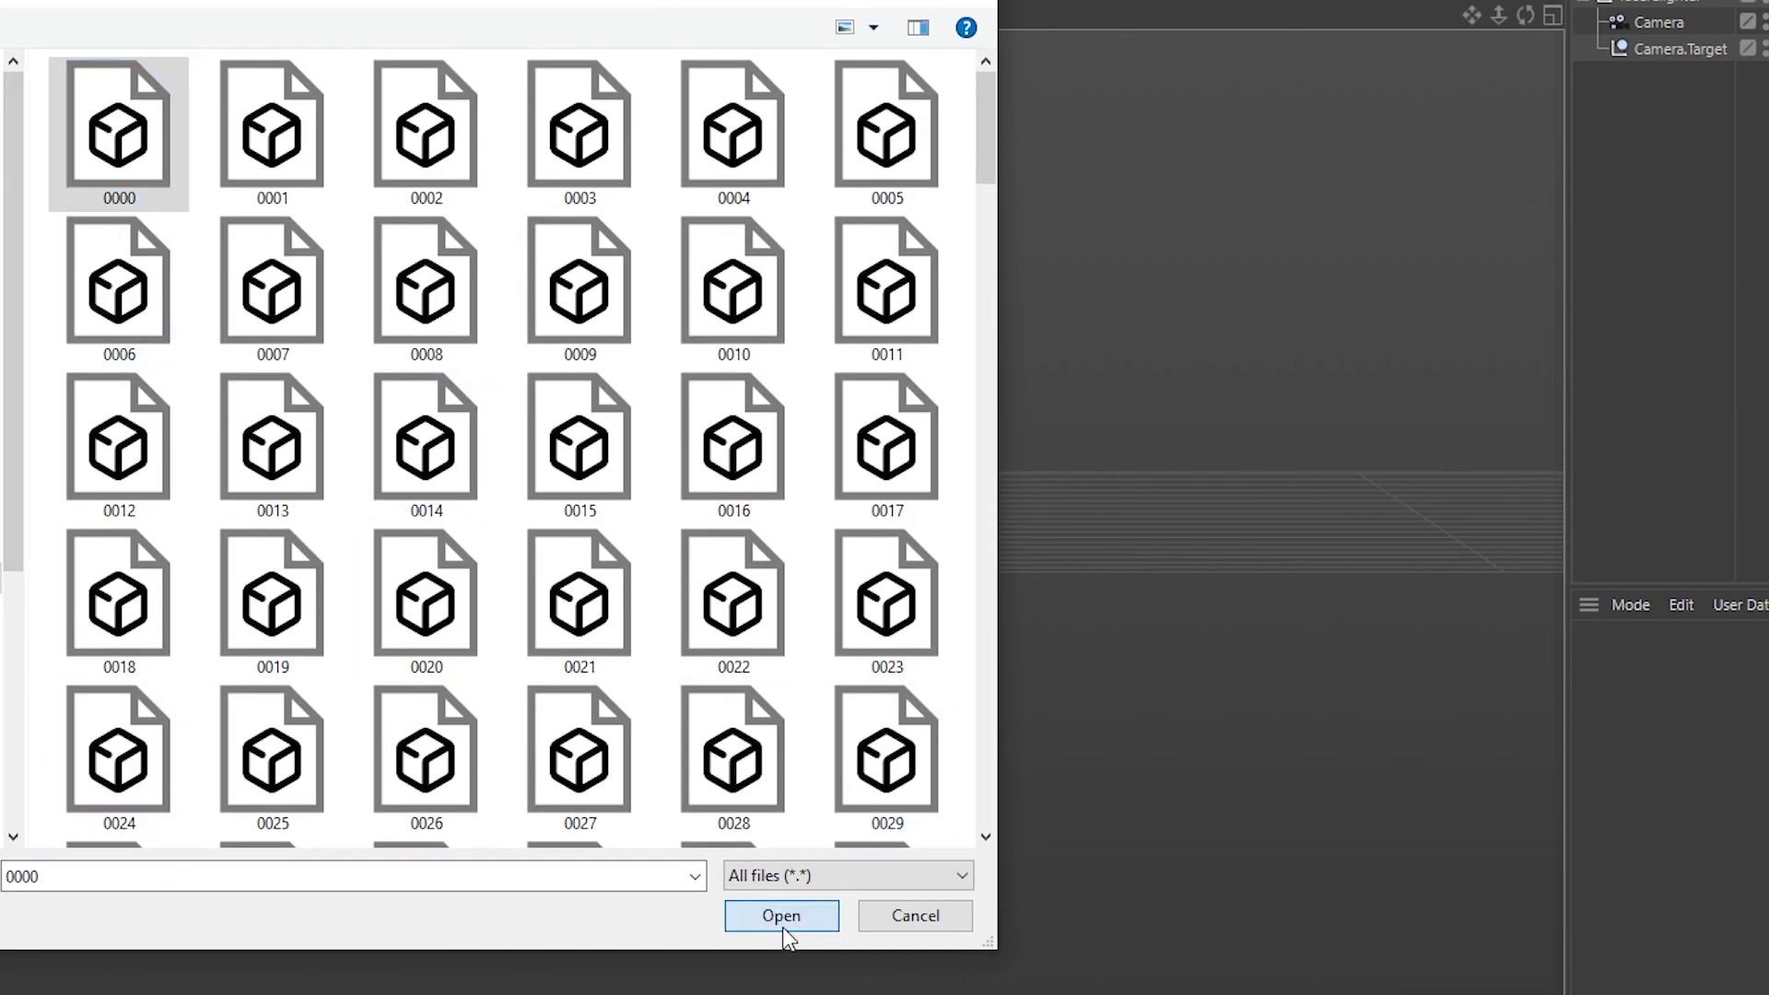
click(781, 918)
Step: Import the OBJ as an animated sequence after reviewing frame rate and material options
drag(826, 489, 897, 179)
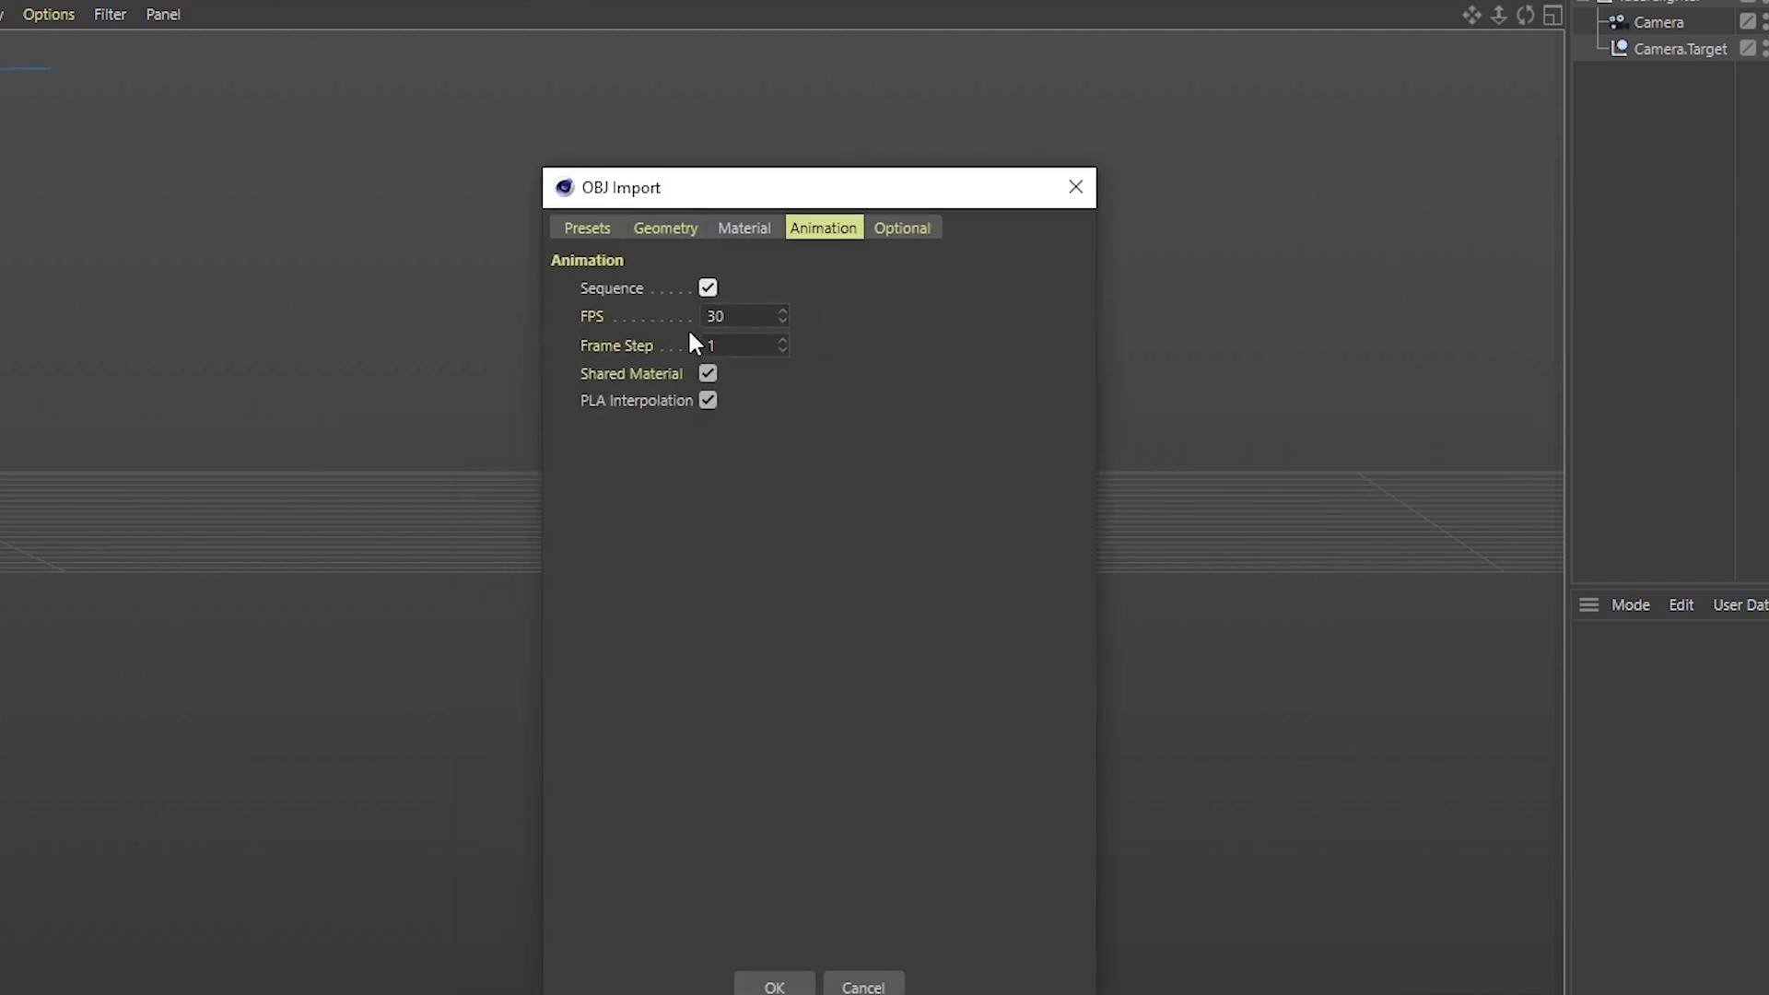
drag(728, 316, 606, 312)
click(744, 227)
click(666, 228)
click(587, 228)
click(822, 228)
click(774, 984)
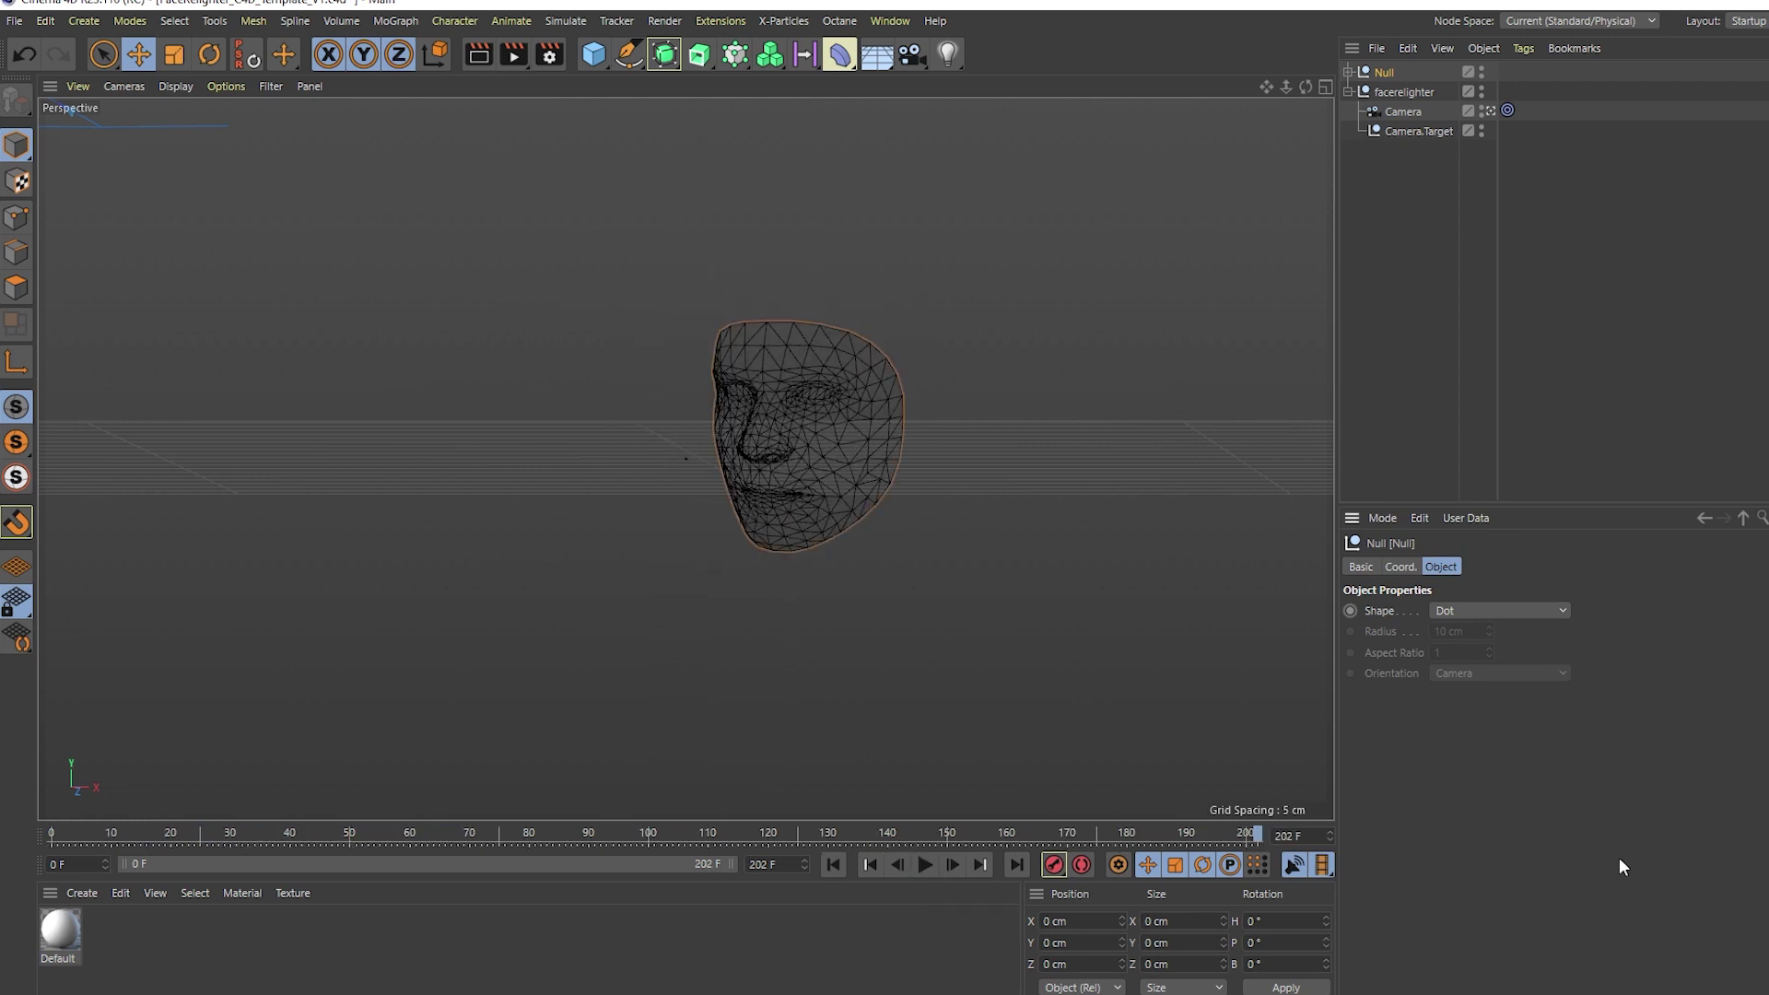
Step: Stop playback, show the face mesh shaded, and return to the first frame
key(ctrl+d)
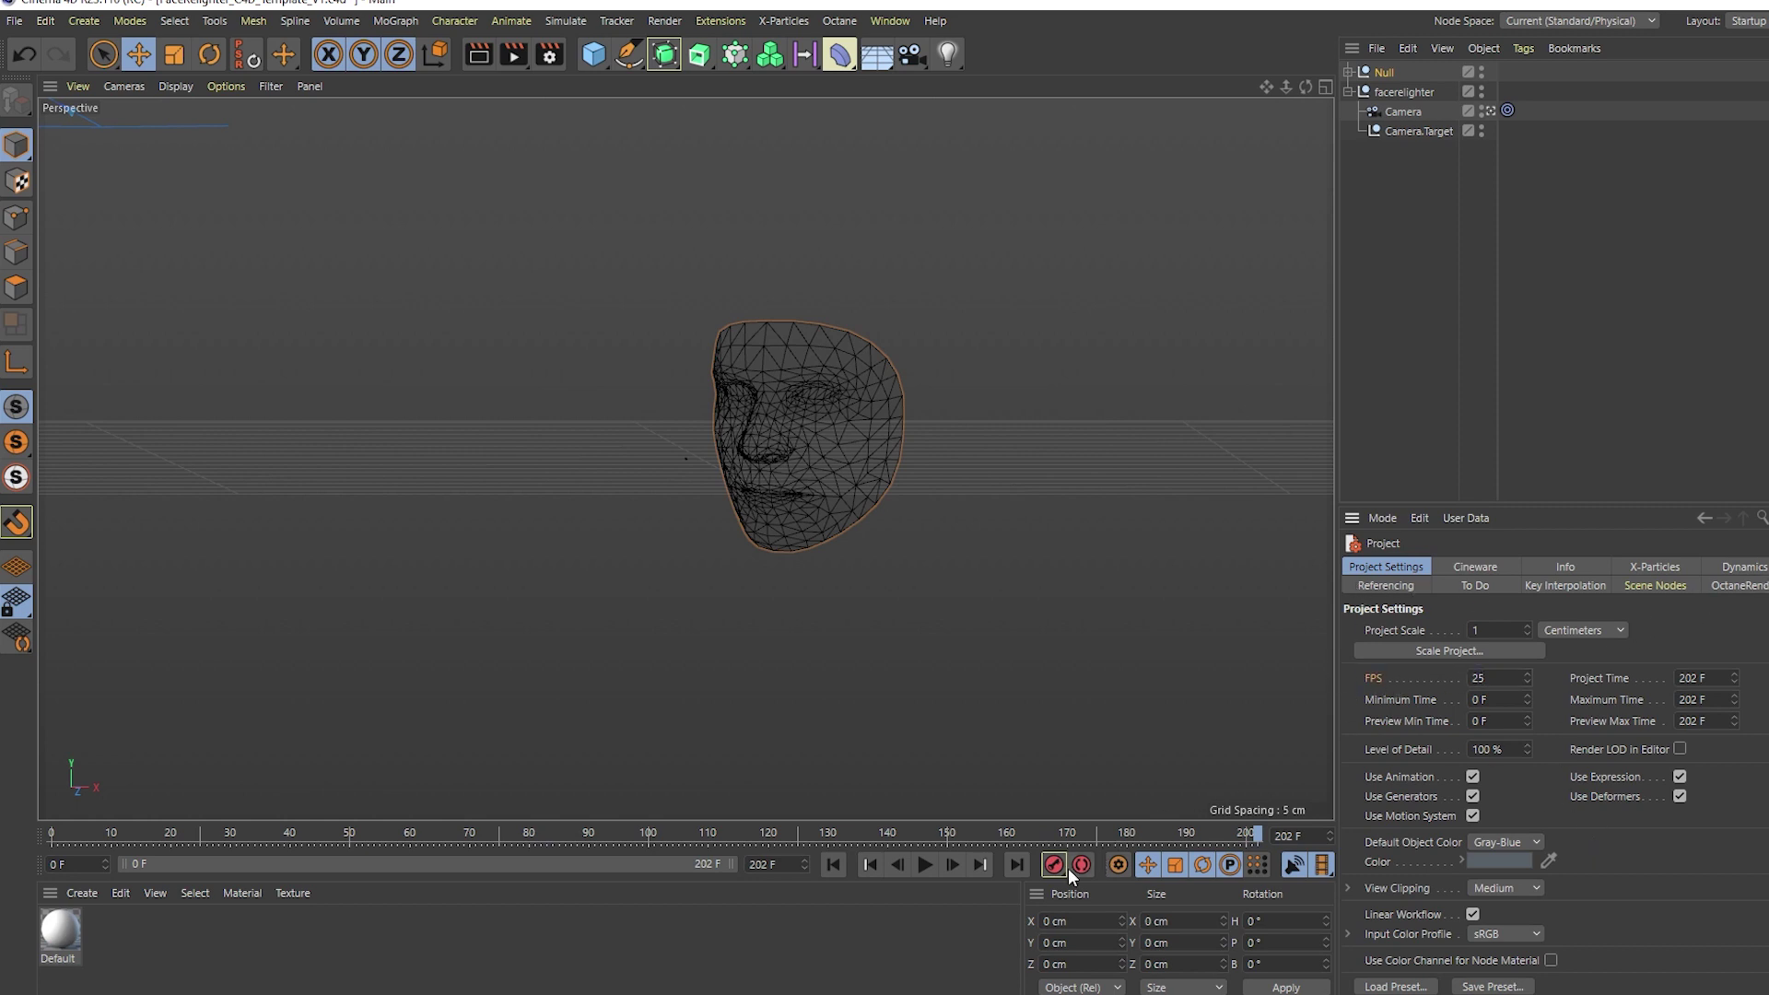
click(1433, 207)
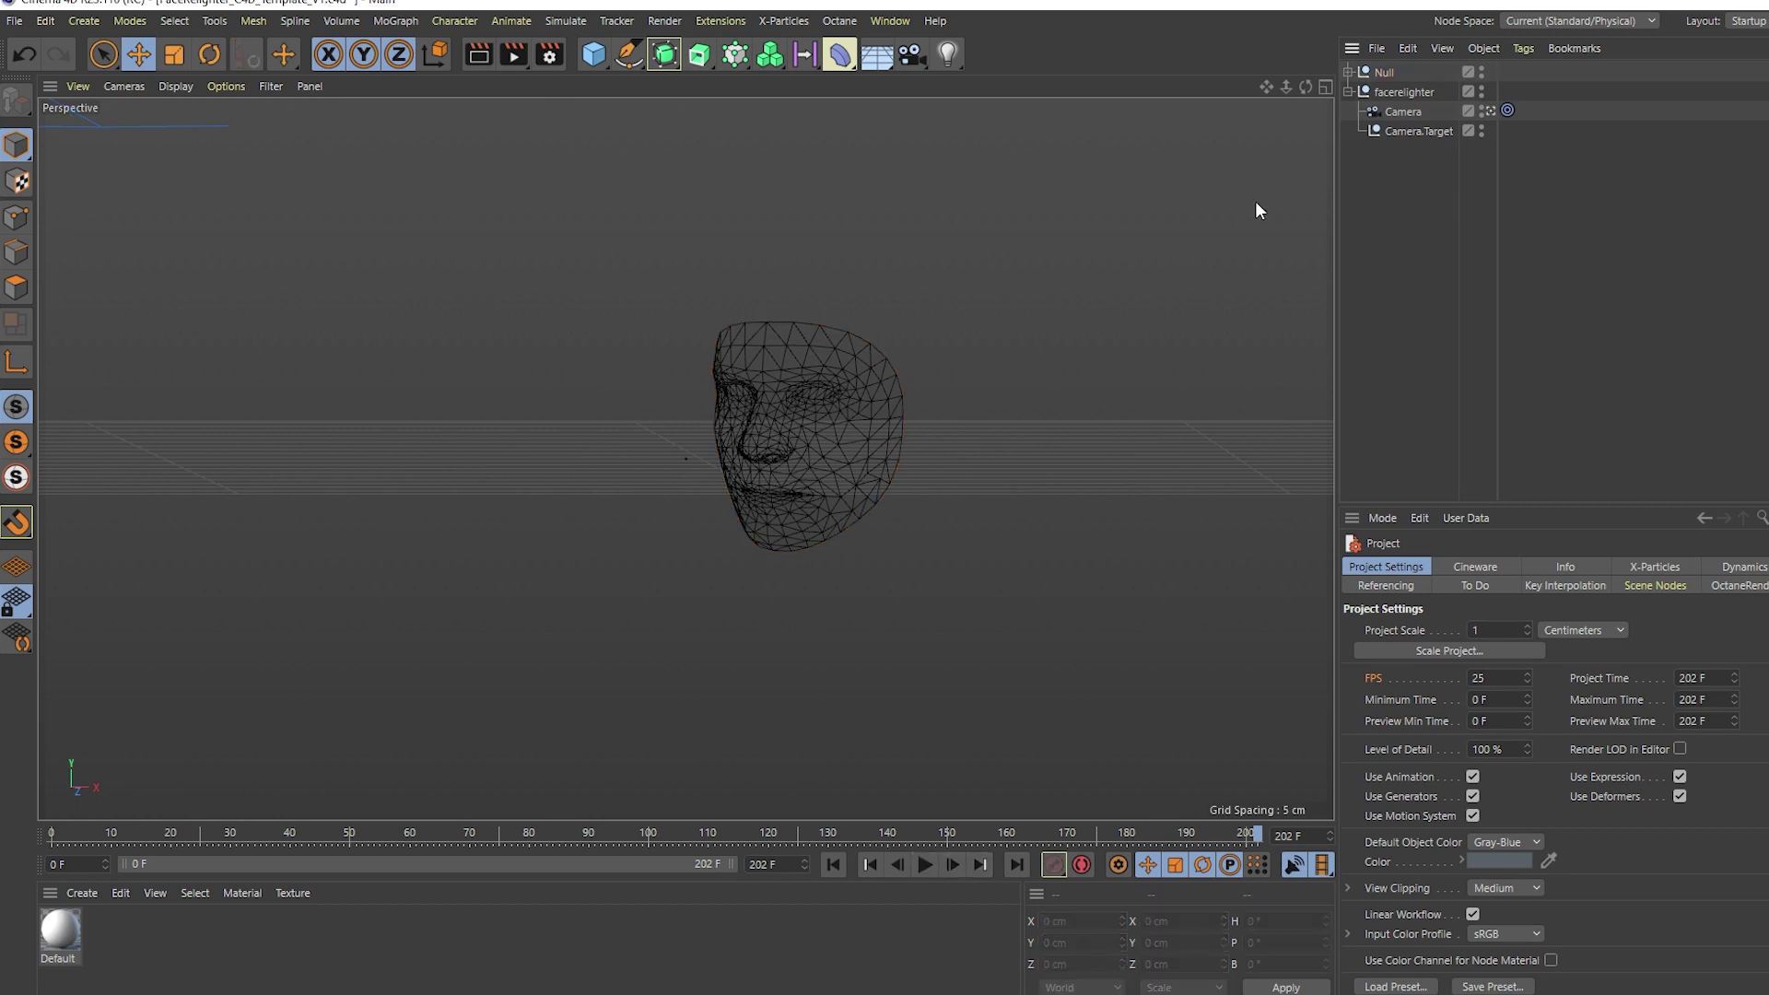
click(882, 63)
click(184, 86)
click(192, 116)
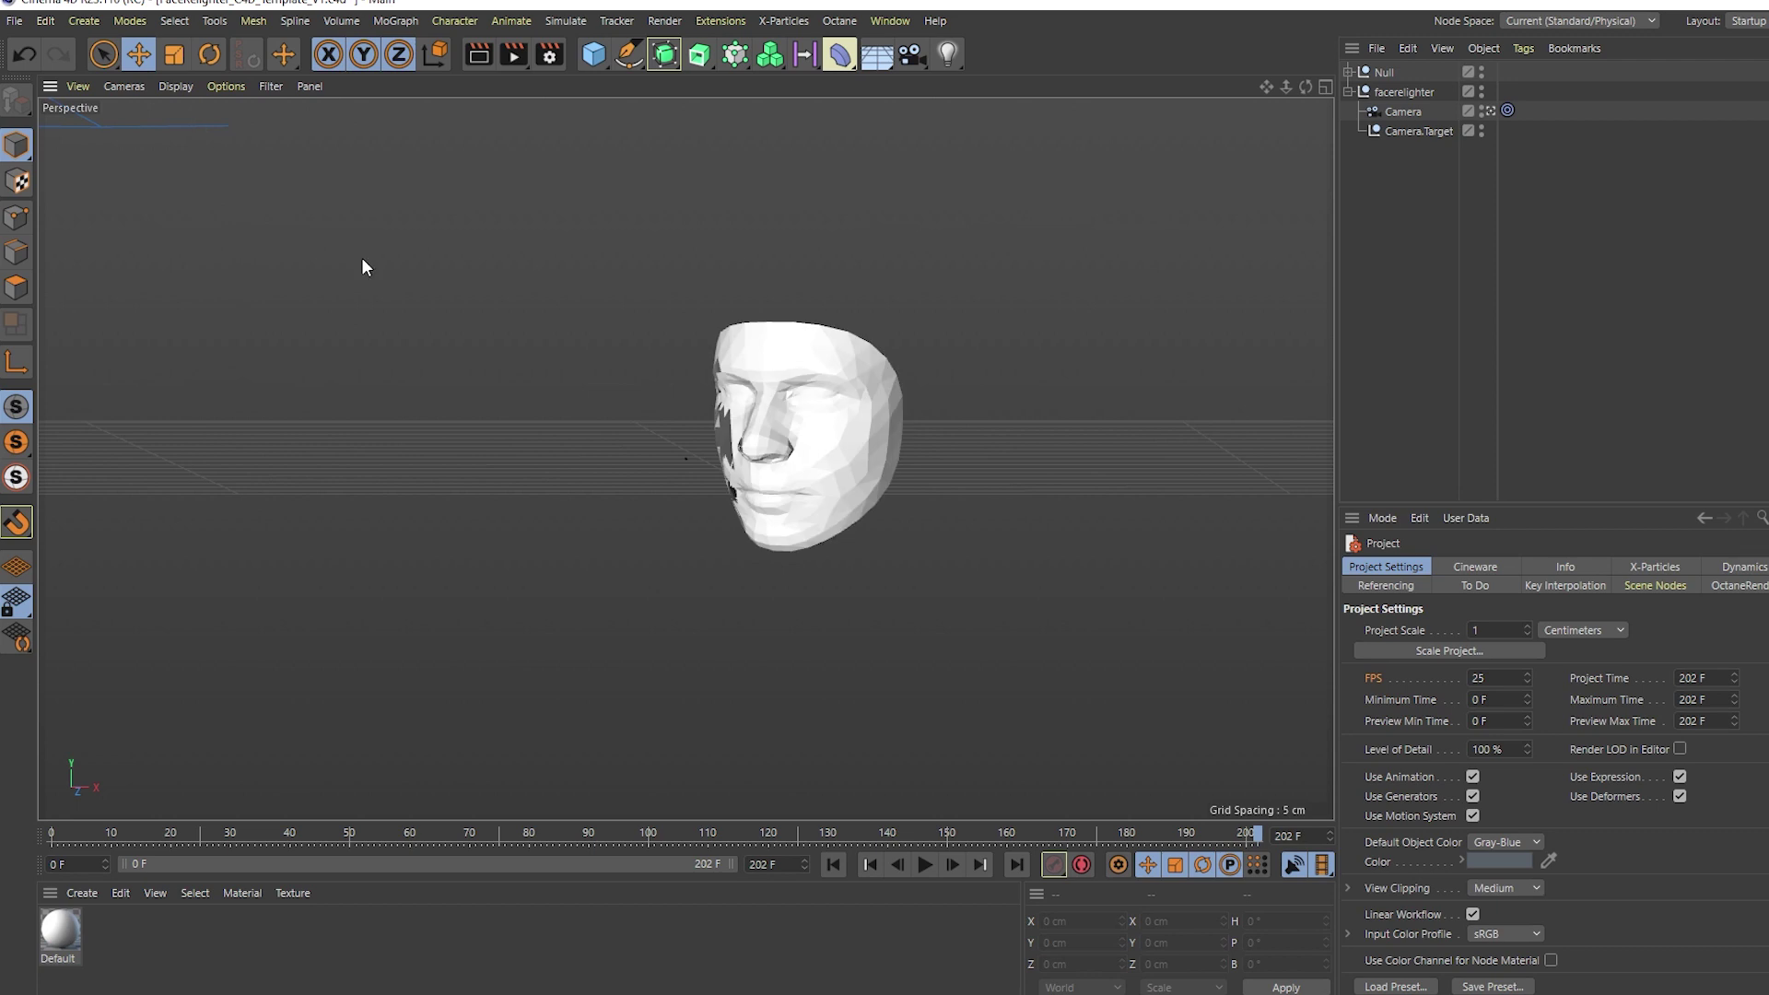
click(833, 865)
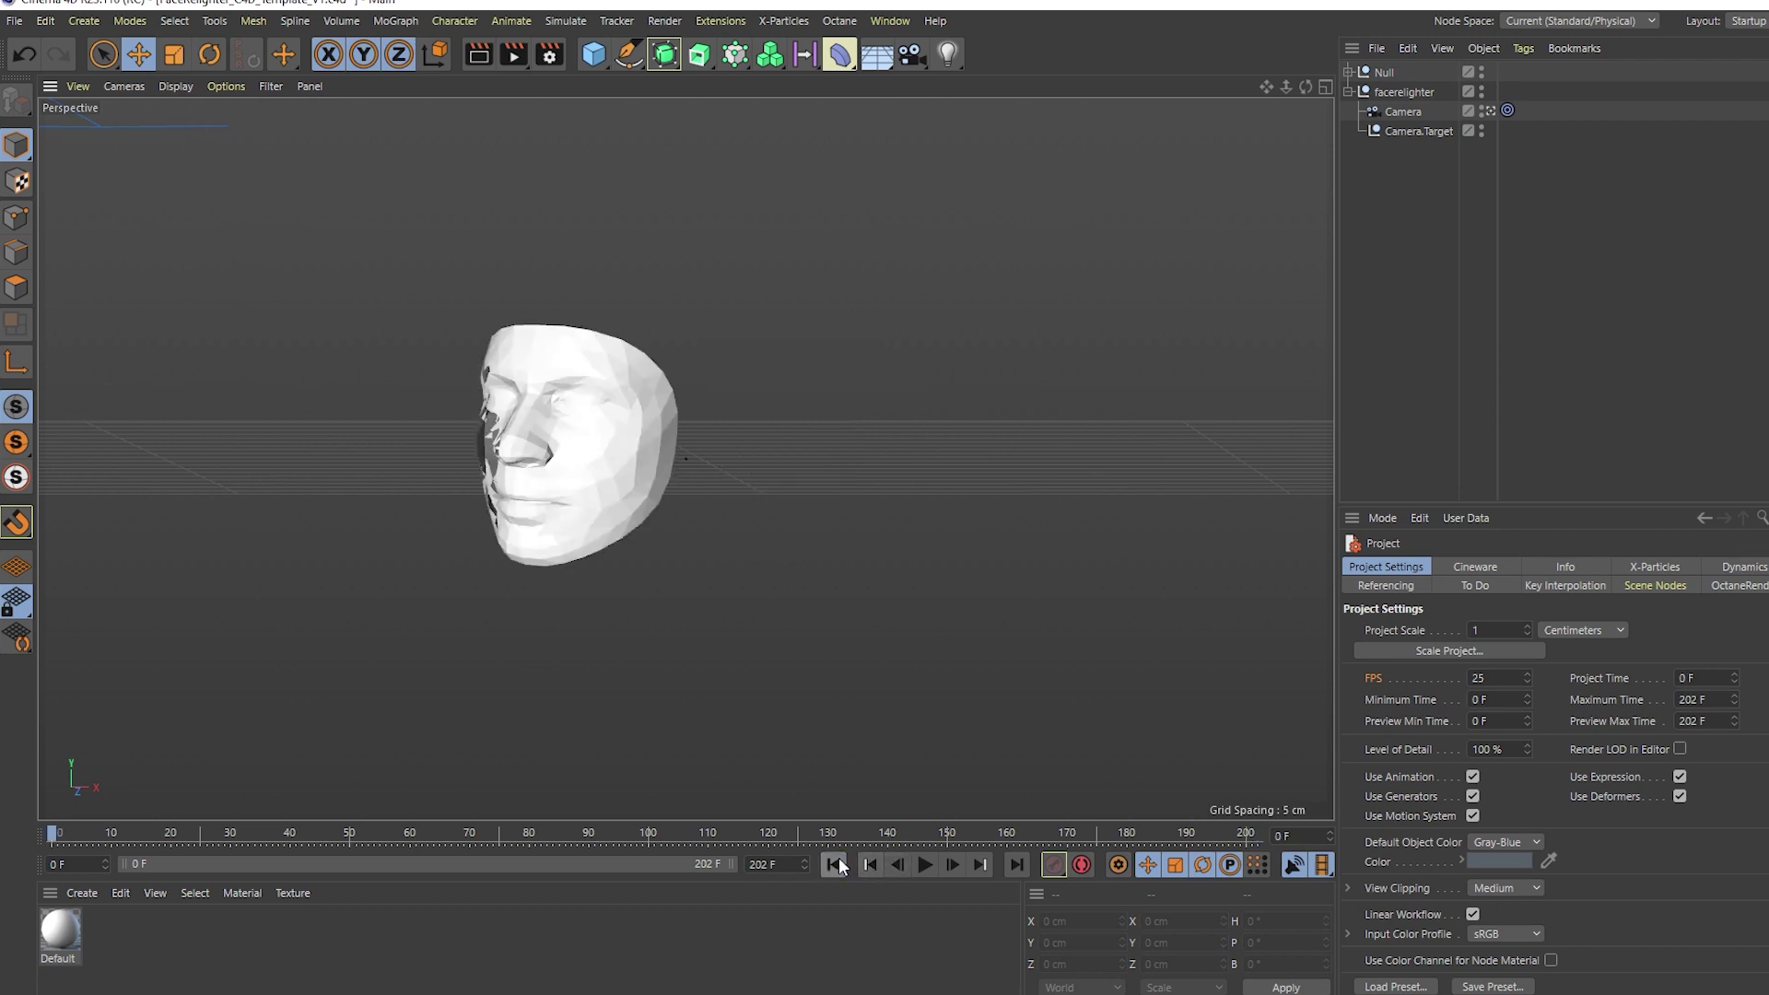
Step: Optimize all polygons of the Default face mesh, then play back to check it
click(1347, 72)
click(1414, 92)
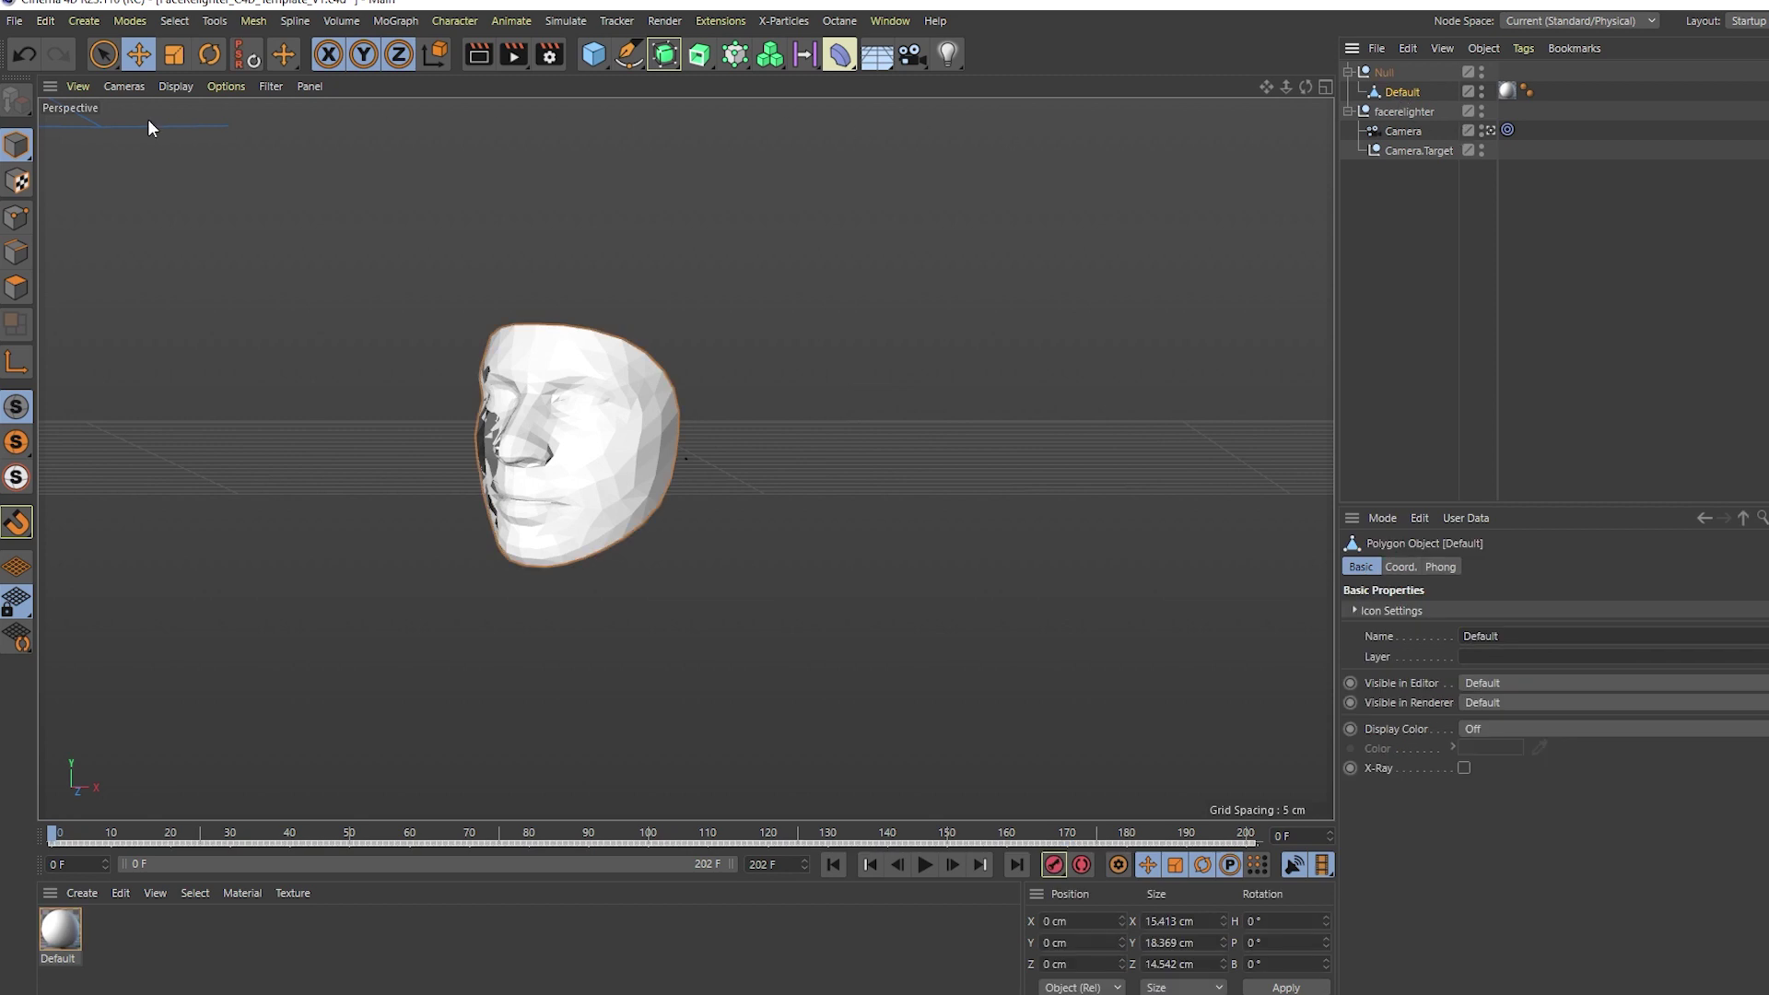
click(6, 293)
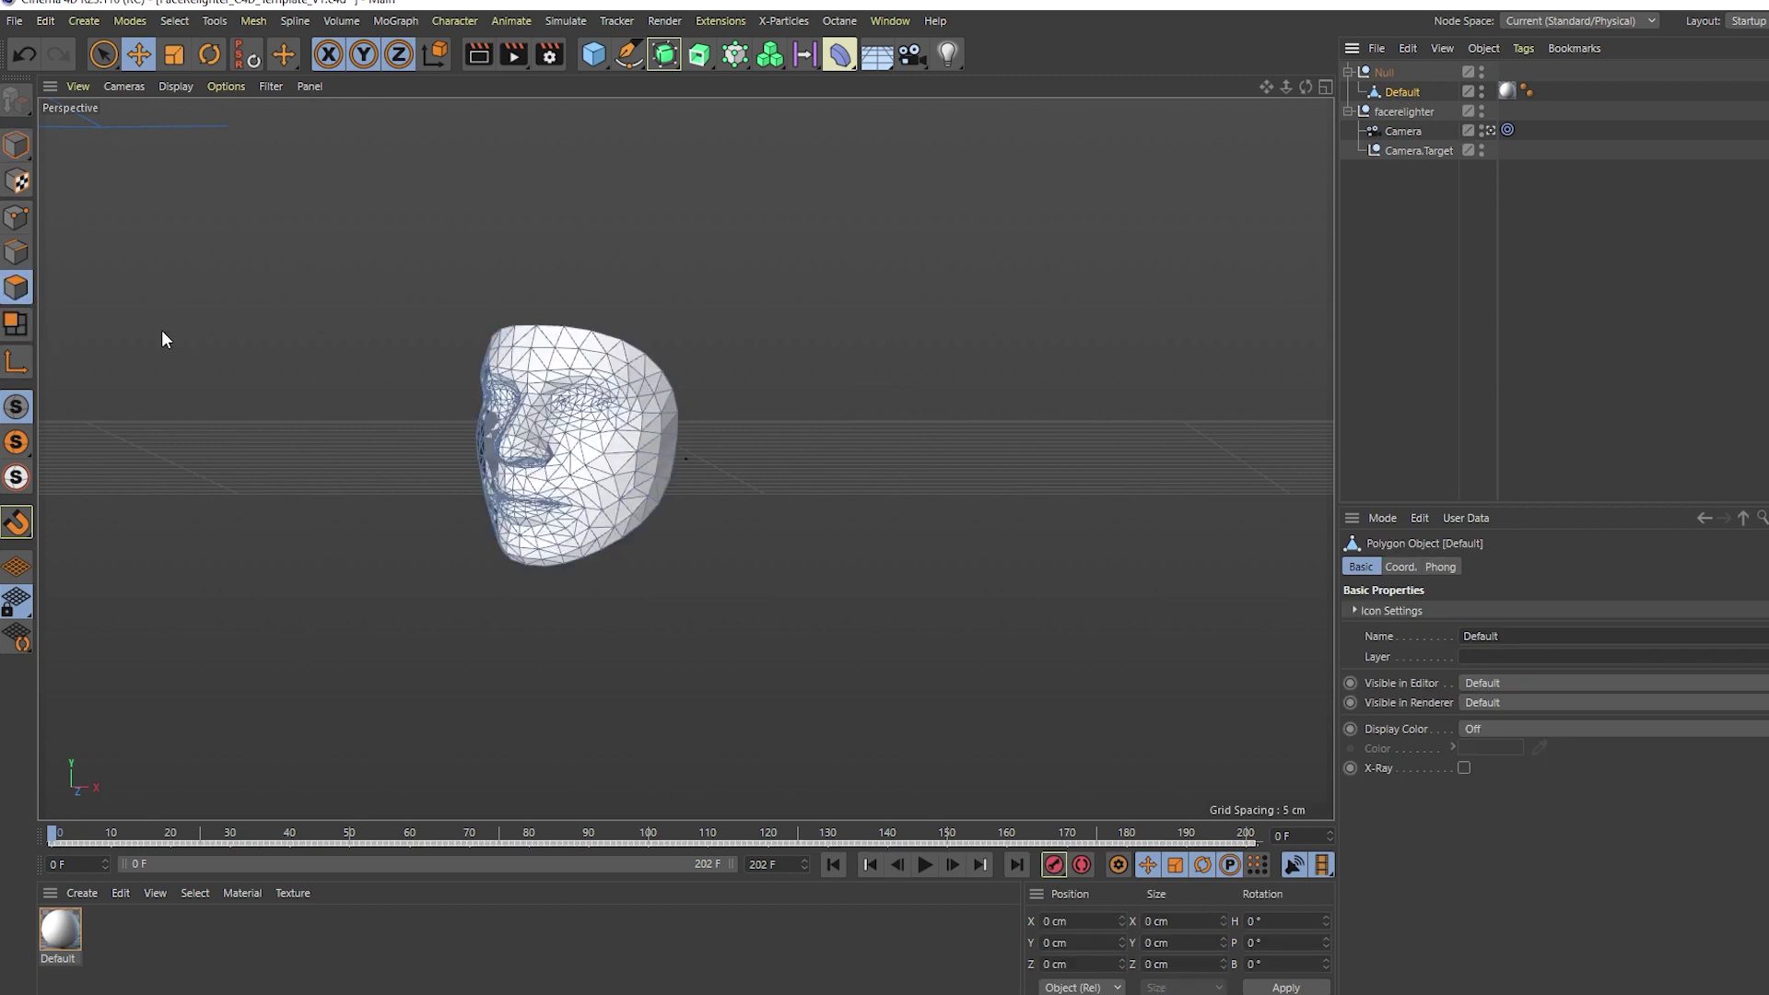
key(ctrl+a)
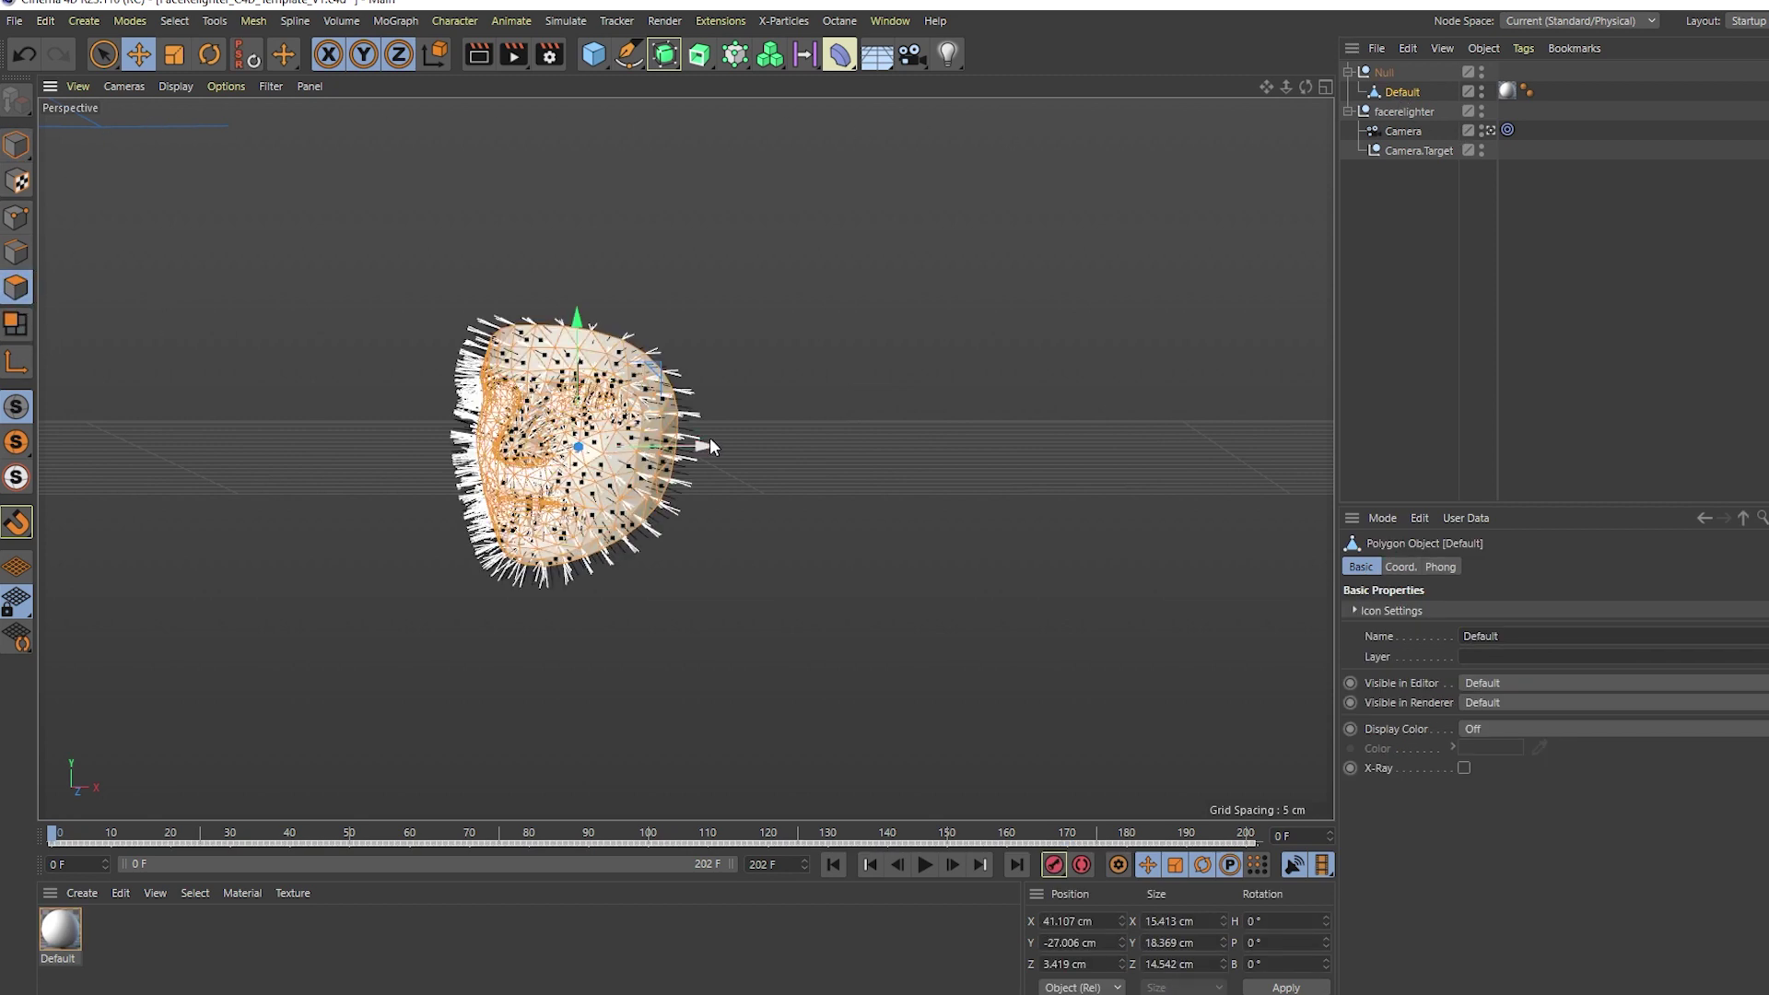
right_click(614, 495)
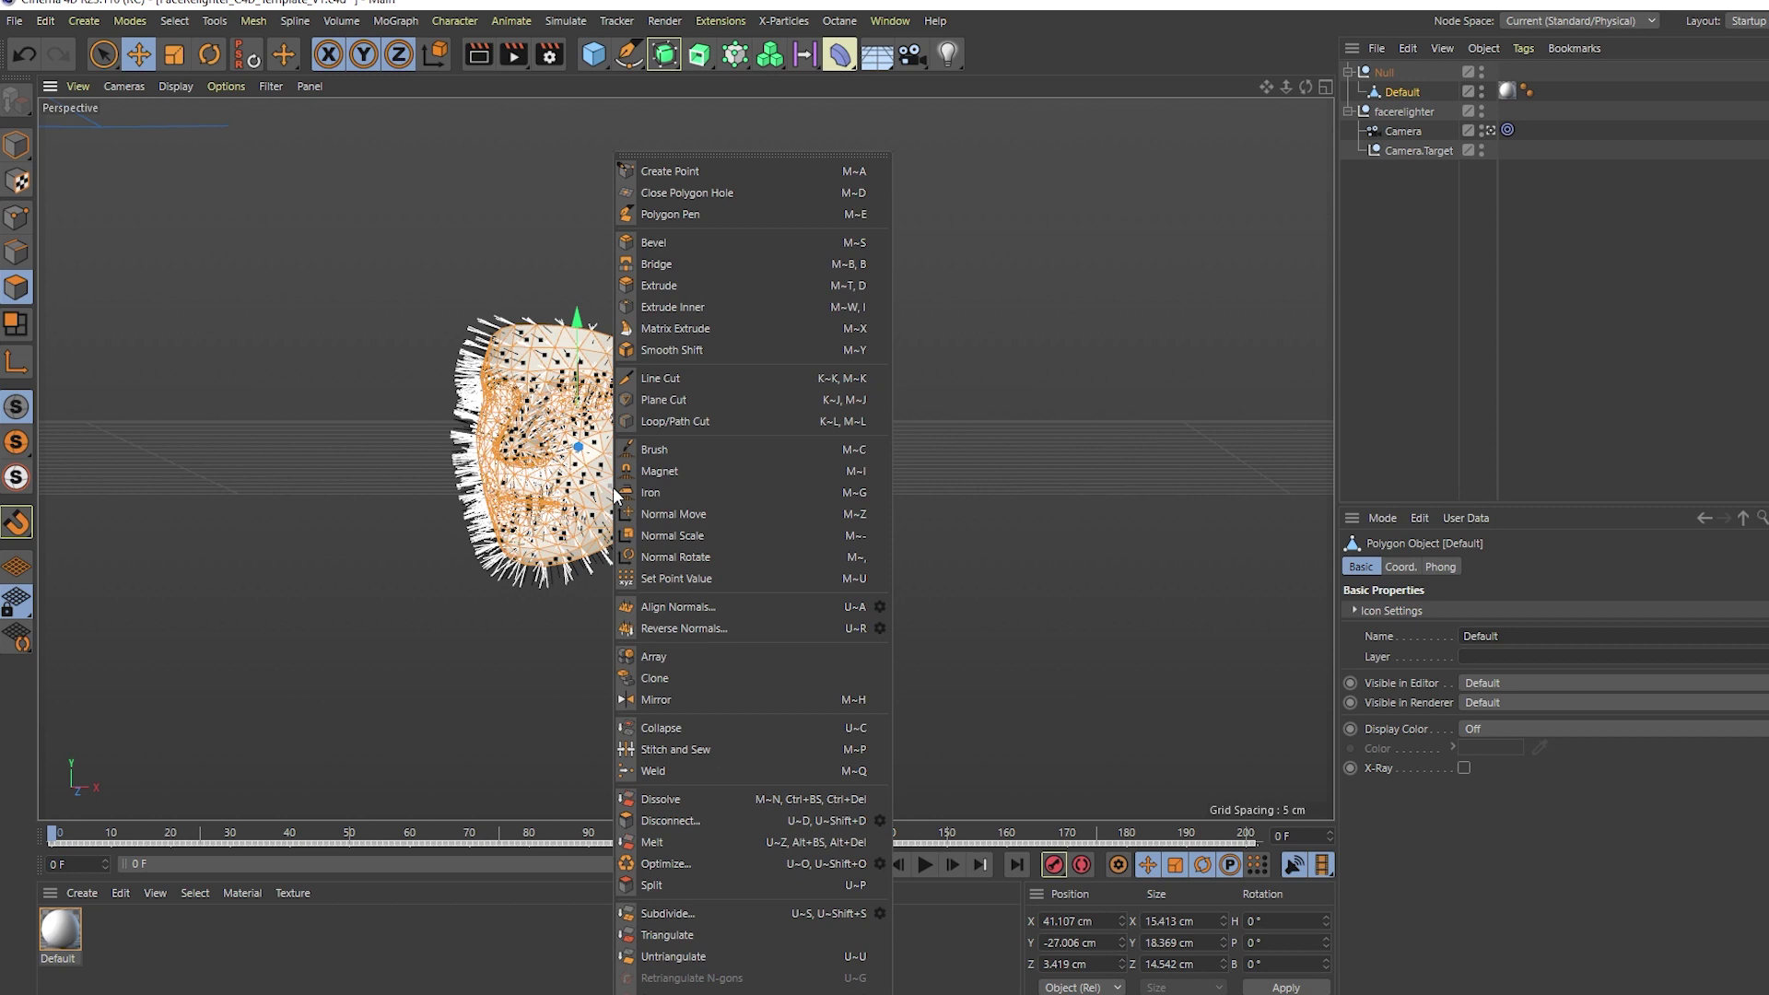
click(772, 864)
click(19, 148)
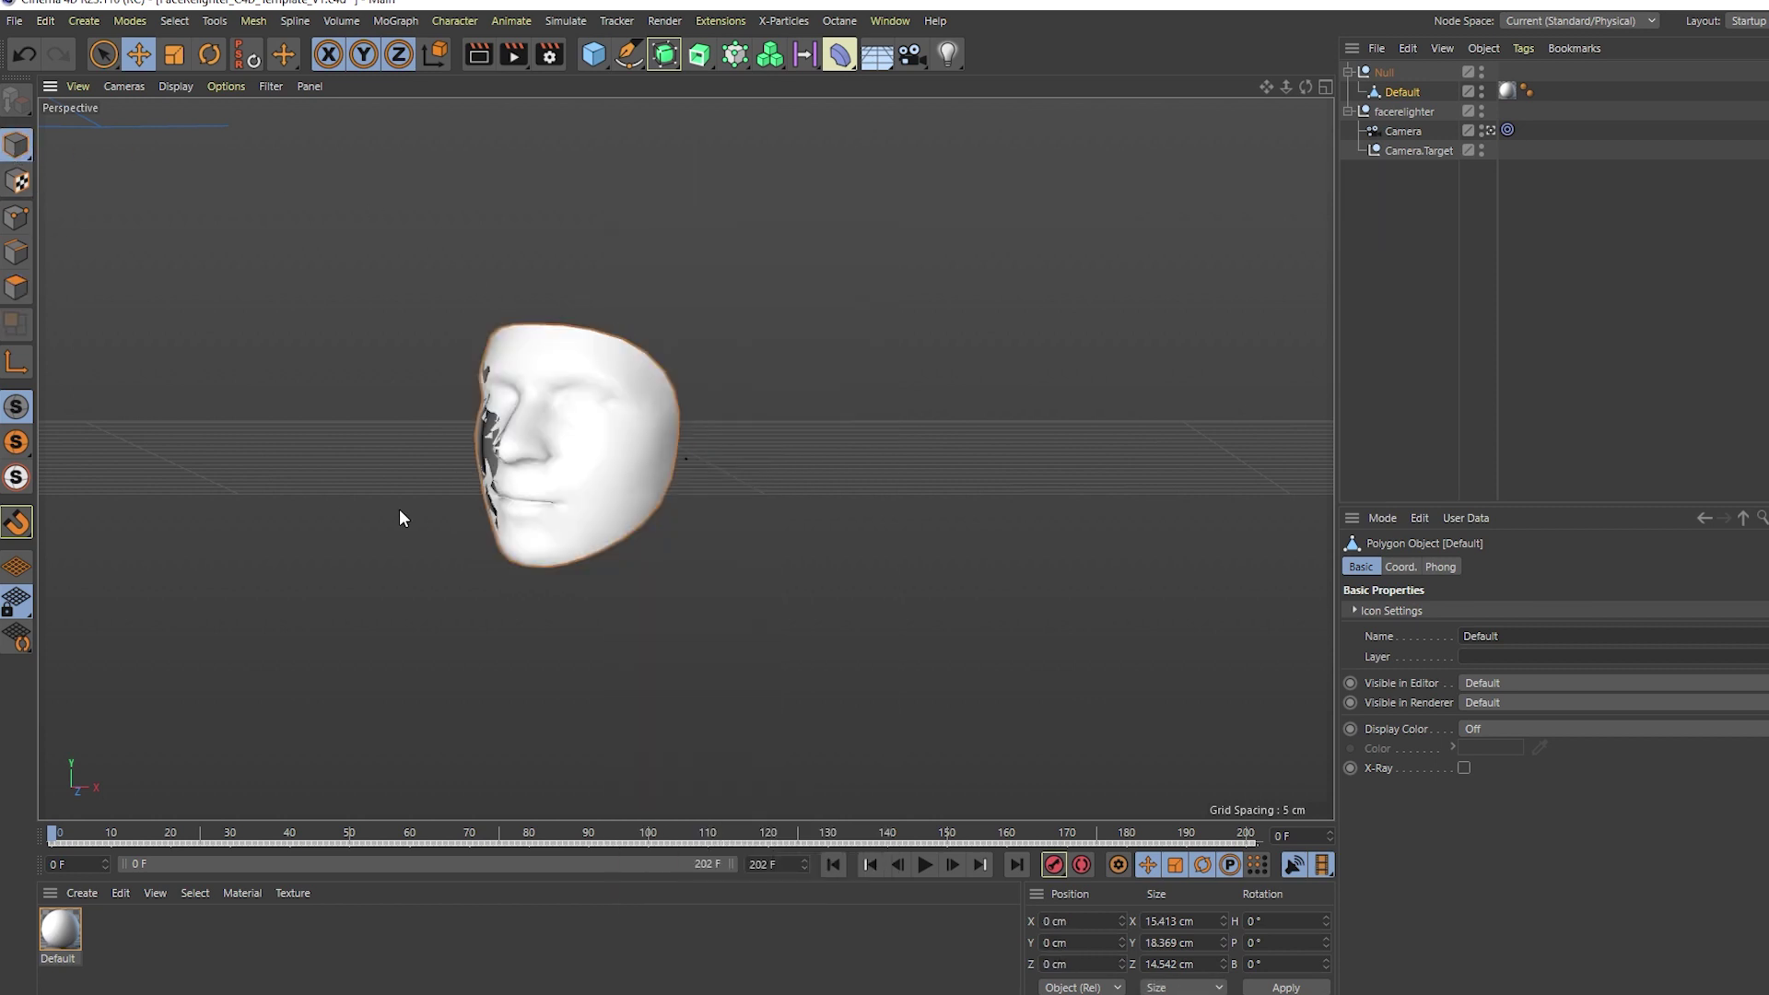
click(925, 863)
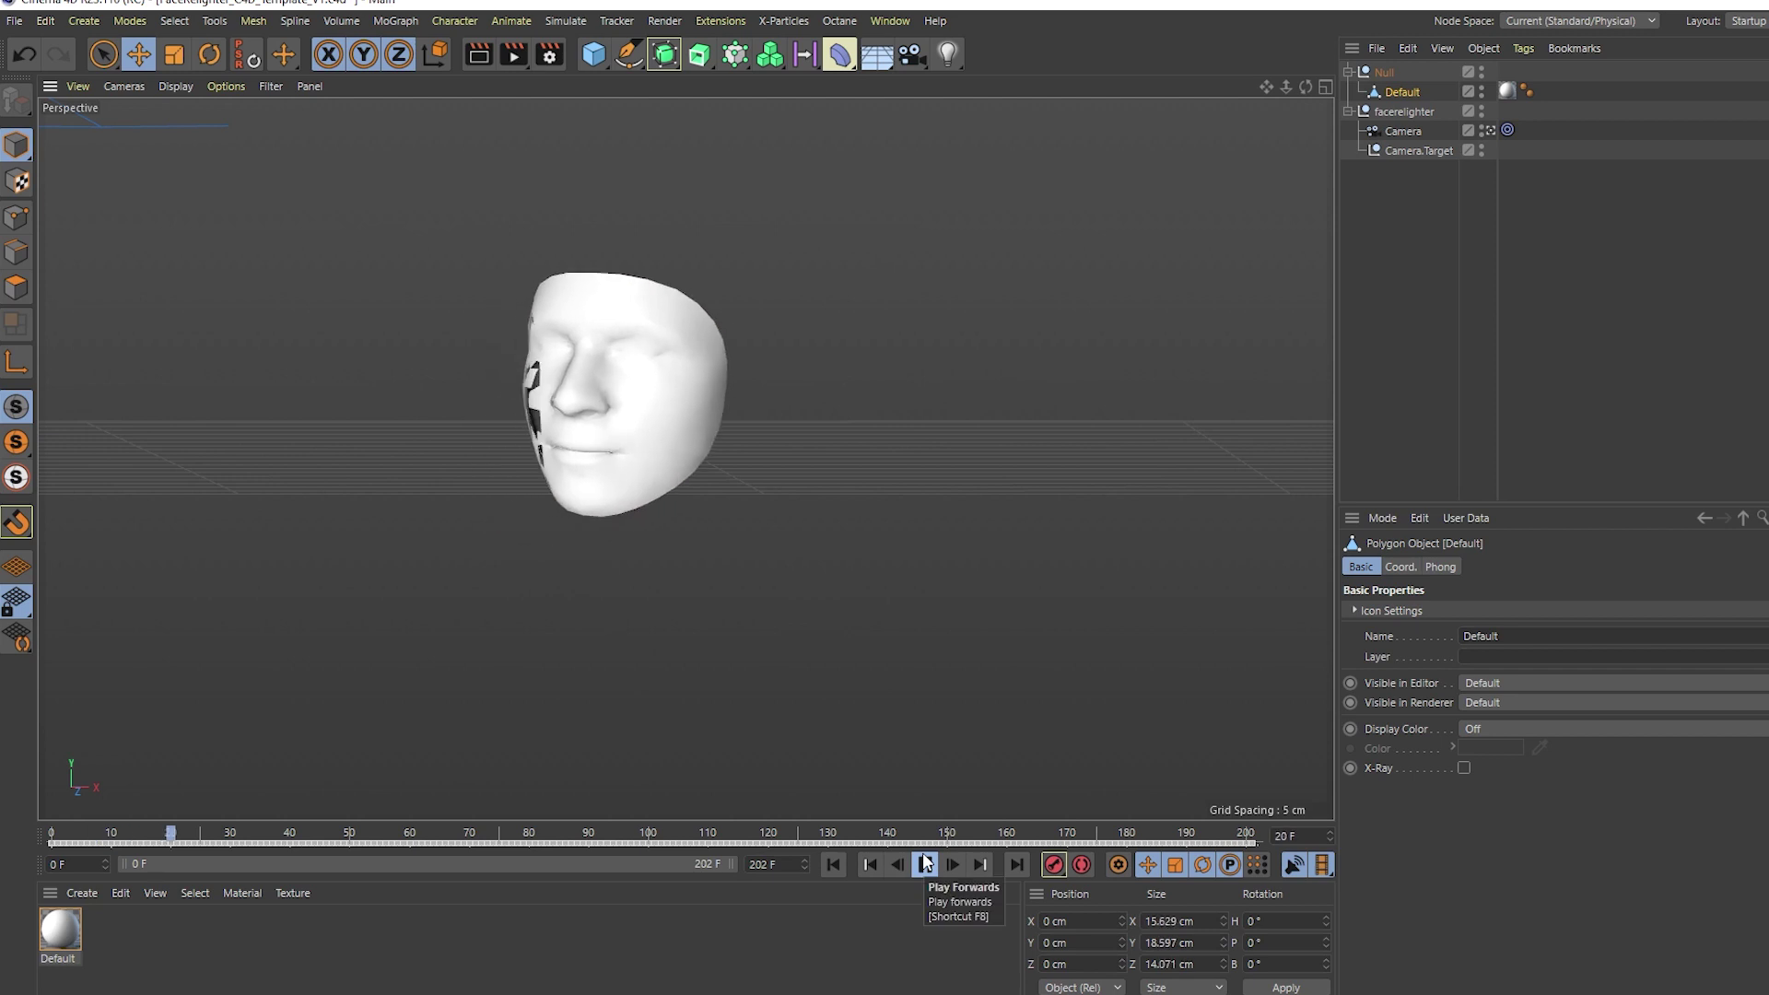
click(877, 54)
Step: Add a Background object and apply a new standard material to it
click(975, 222)
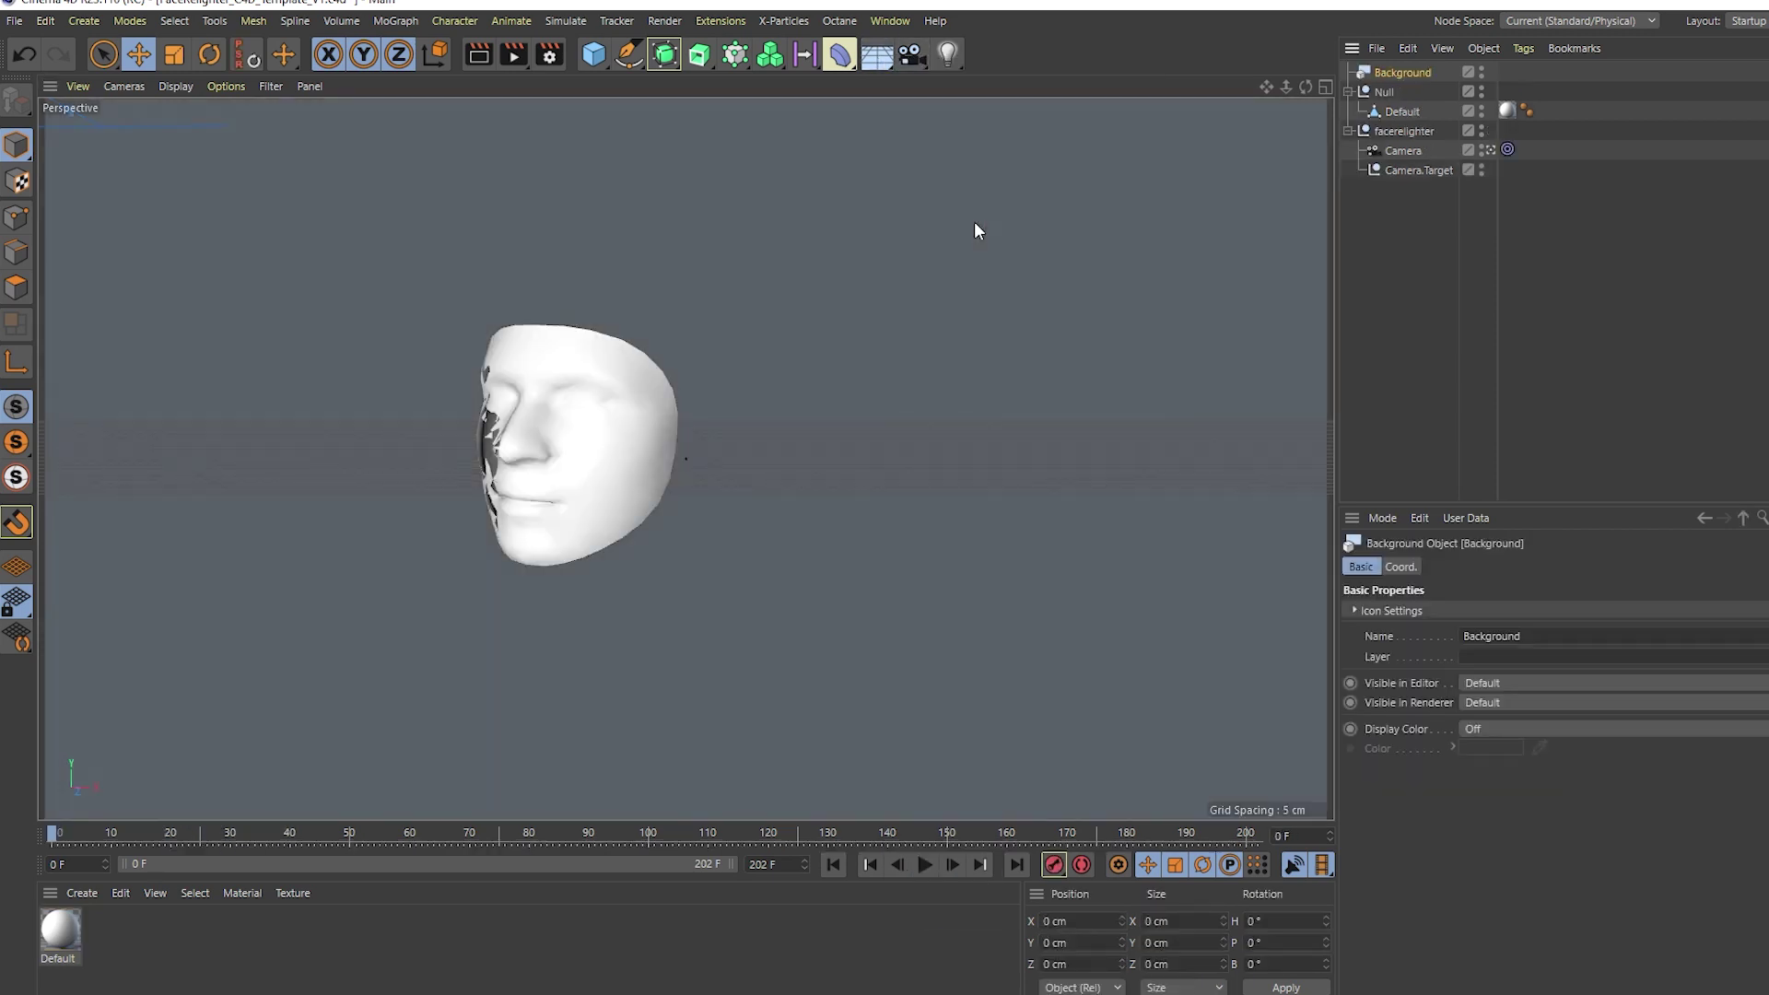
click(90, 883)
mouse_move(175, 700)
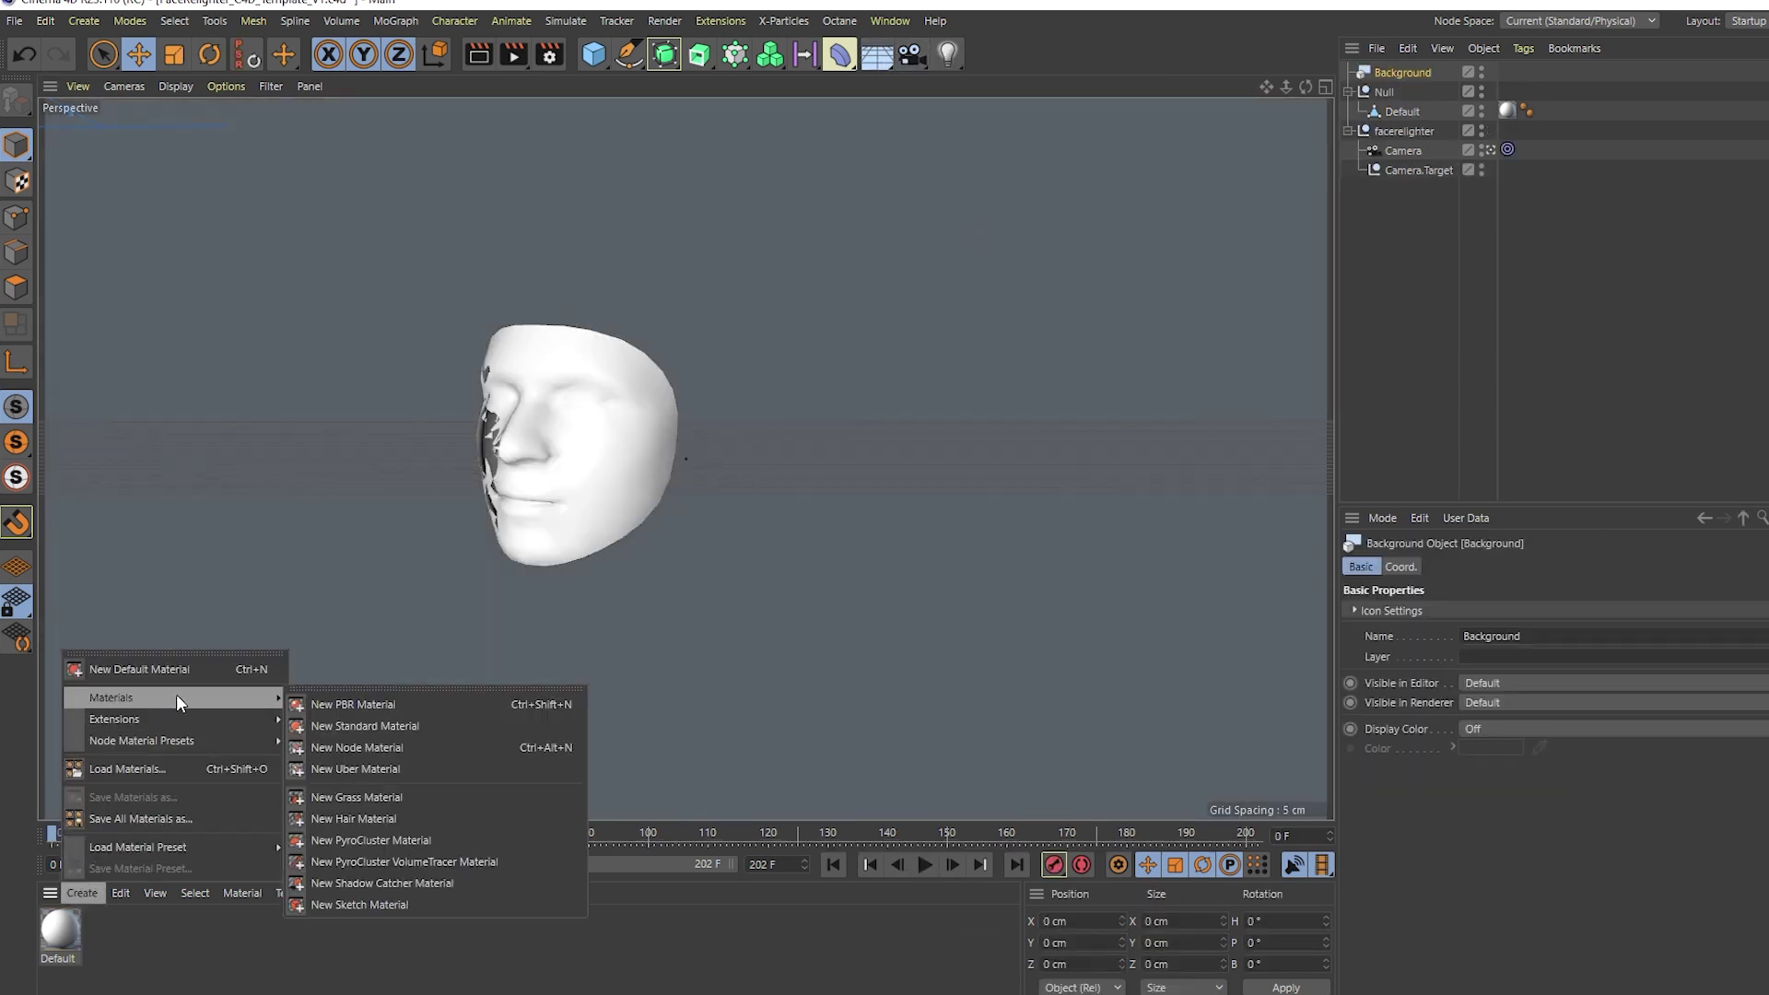
click(343, 725)
drag(60, 933, 1407, 80)
Step: Load this_guy_is_Cool.mov as the material's Color texture and play it behind the mesh
double_click(60, 932)
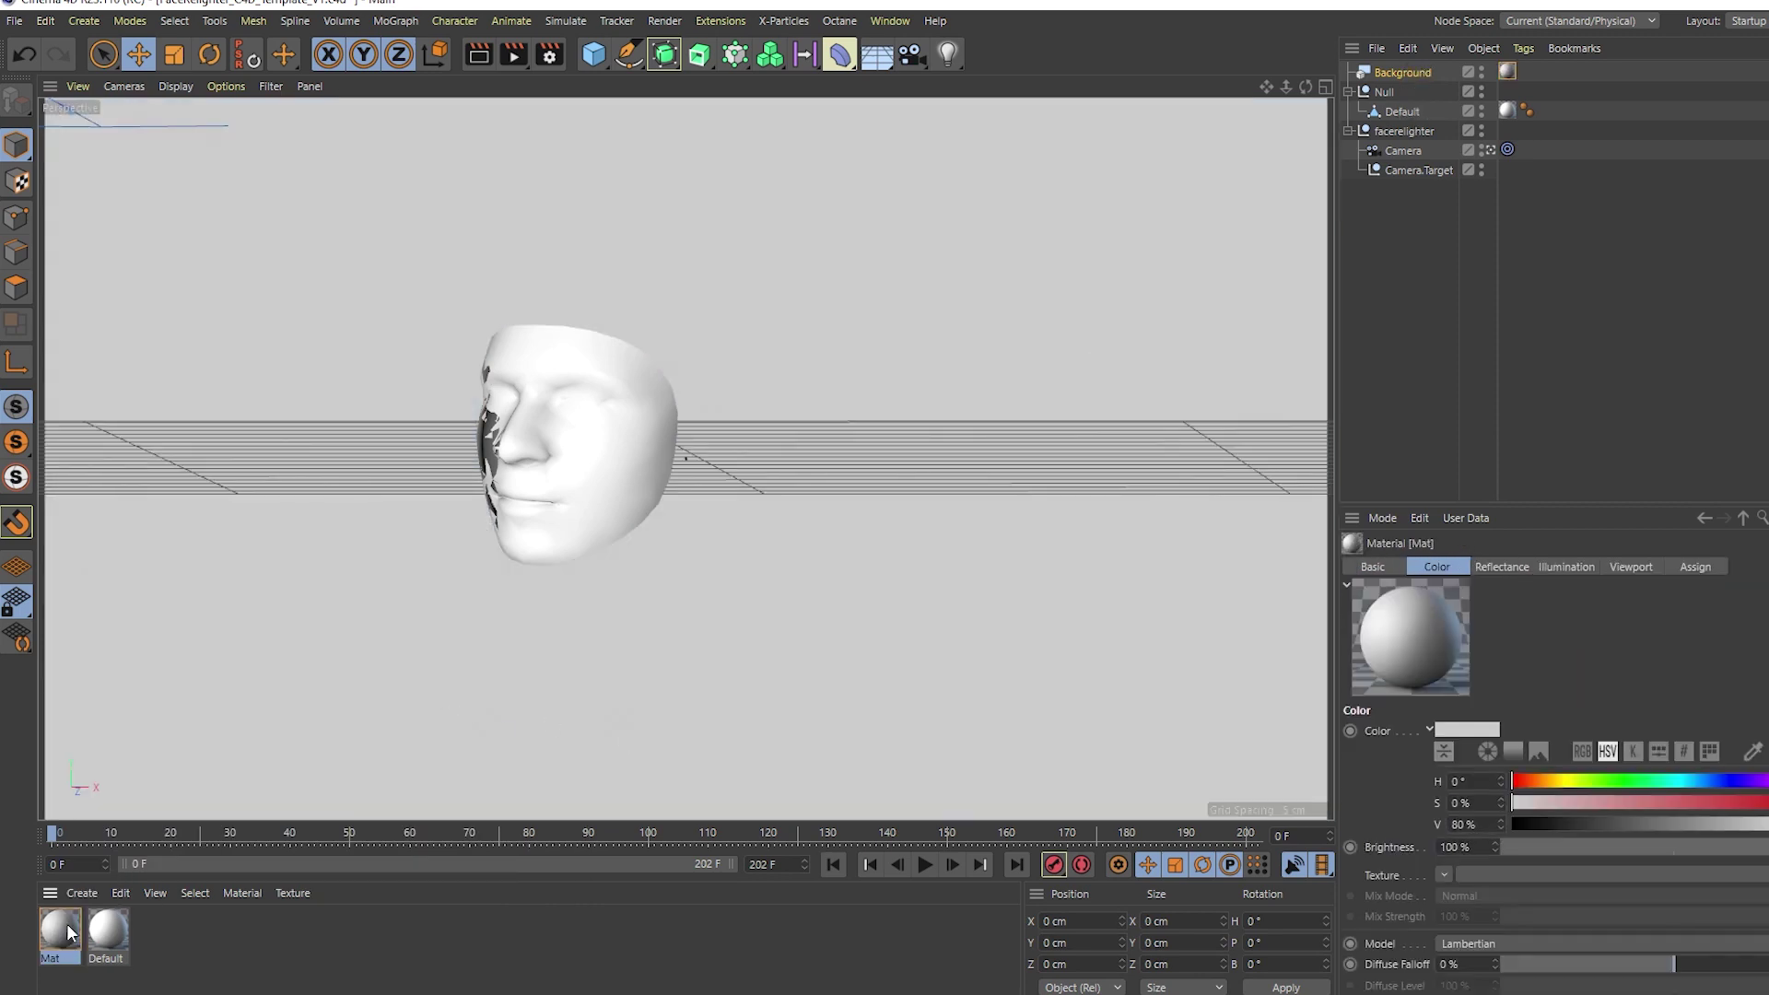
click(1092, 622)
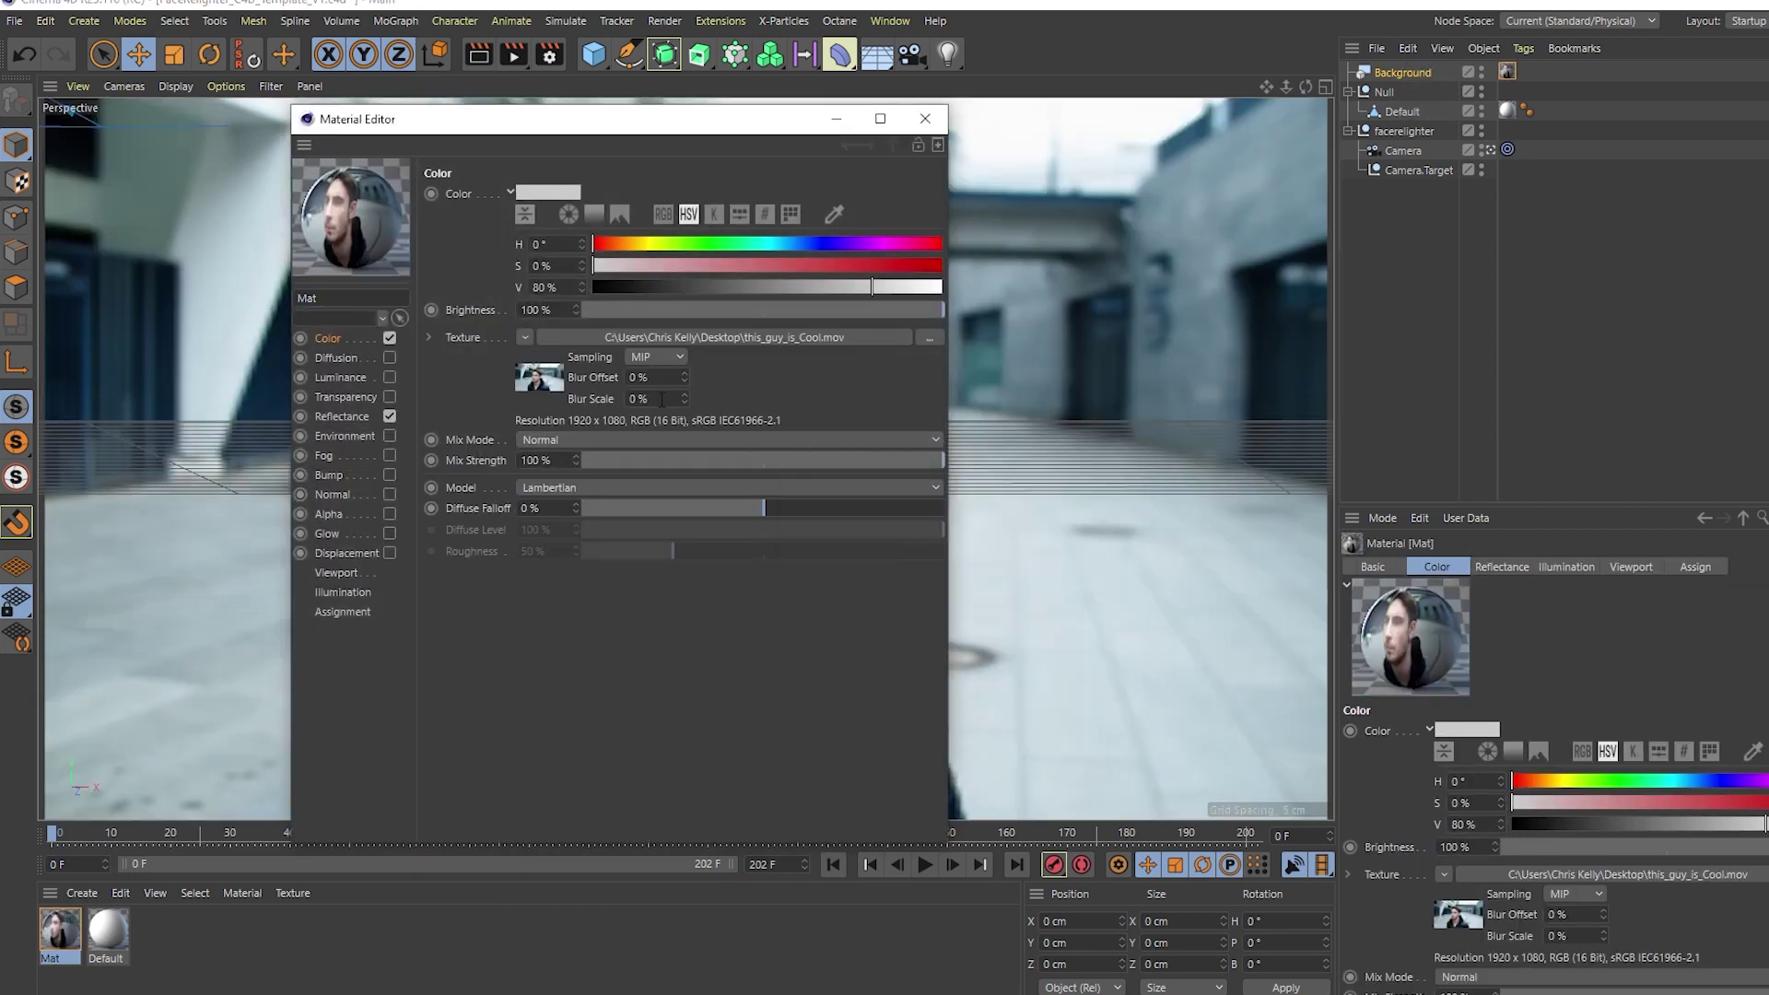
click(925, 118)
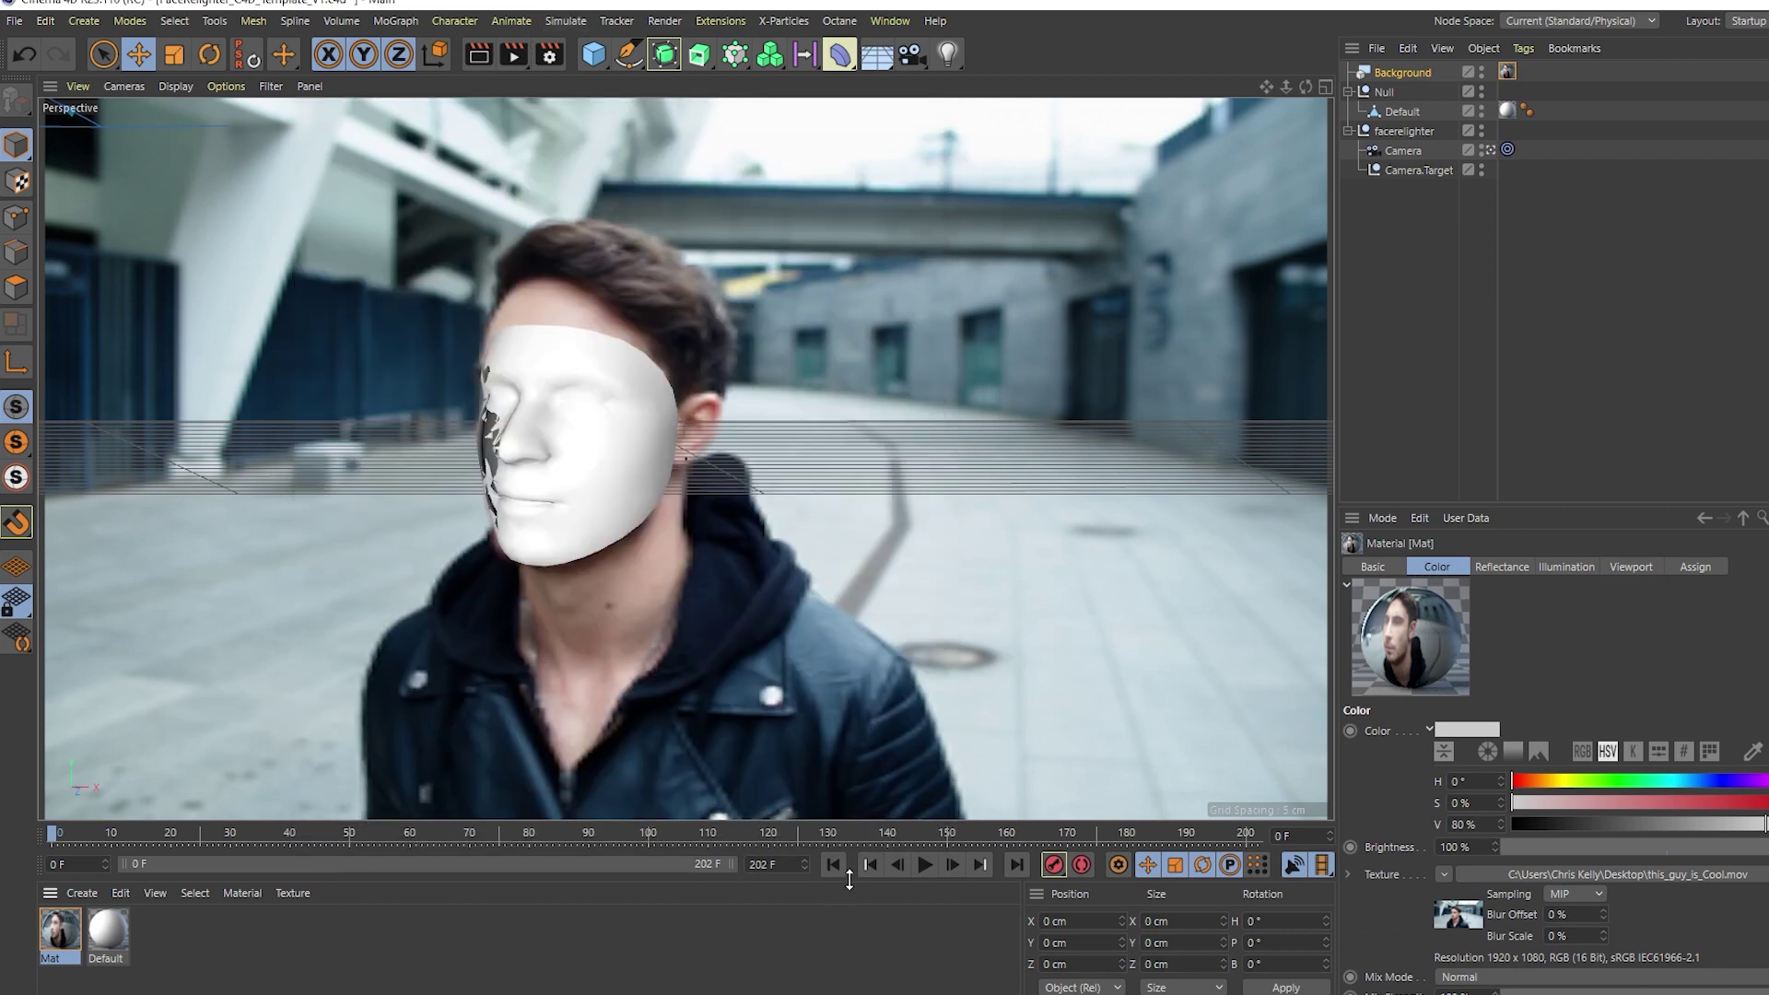
click(919, 863)
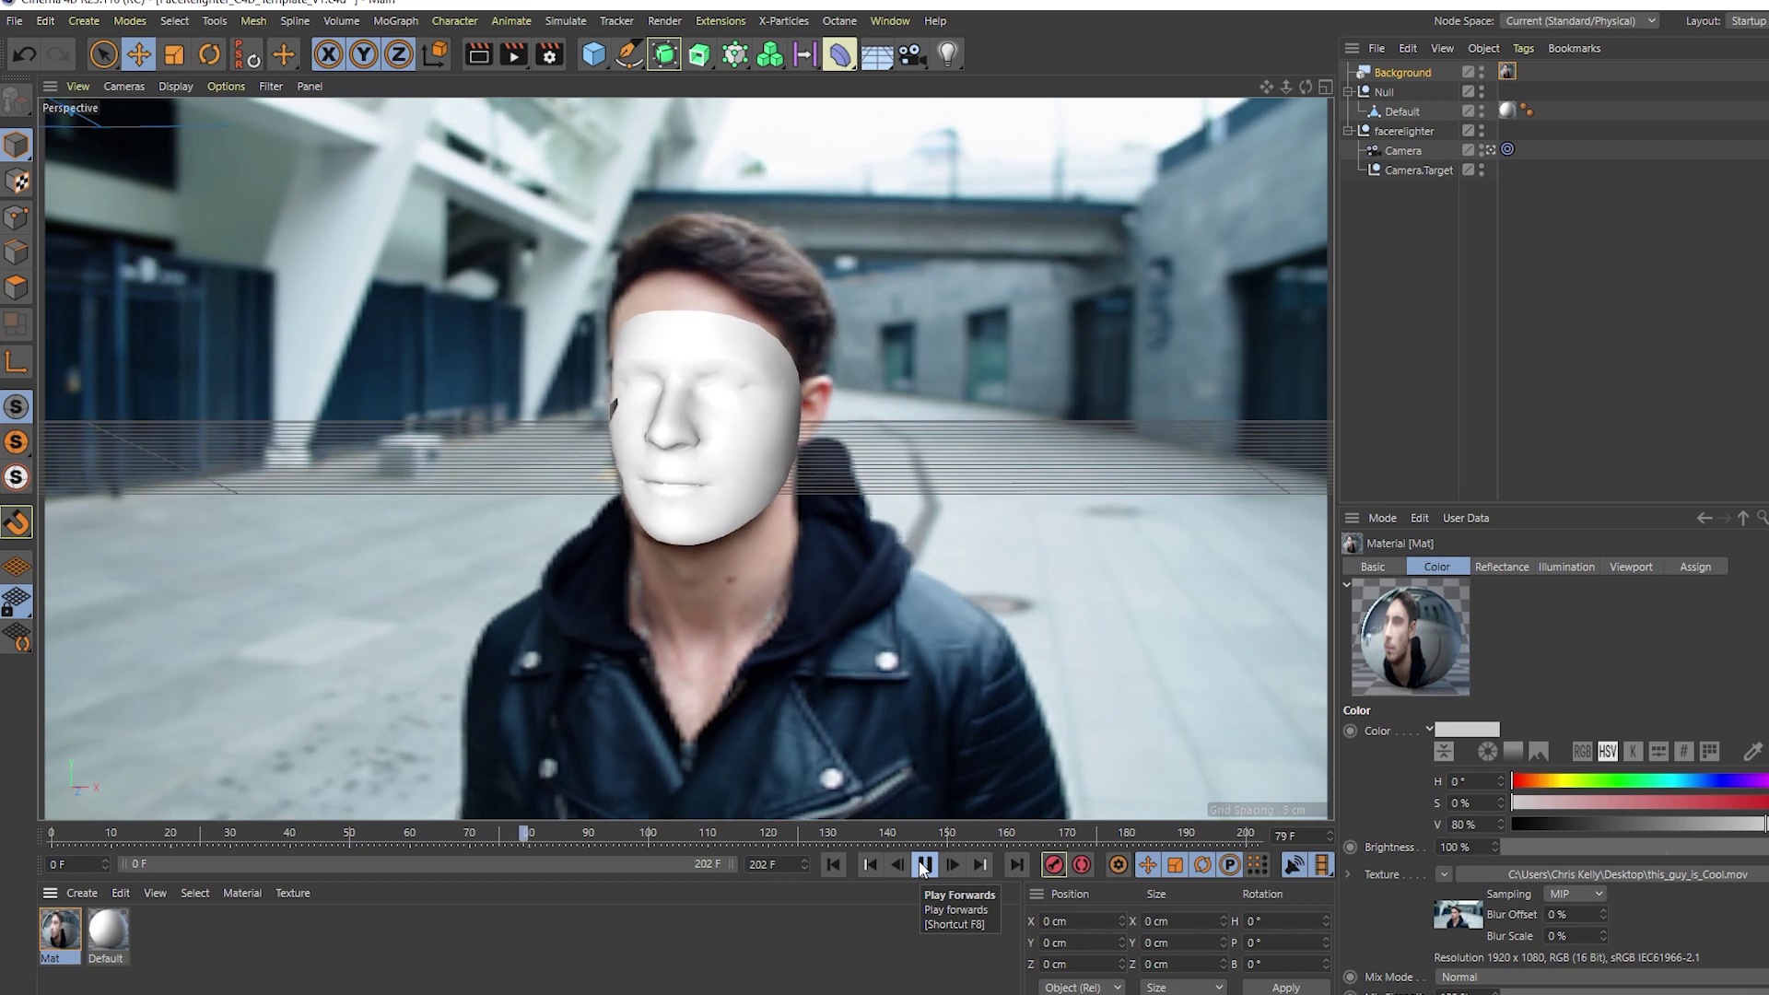
click(925, 864)
key(t)
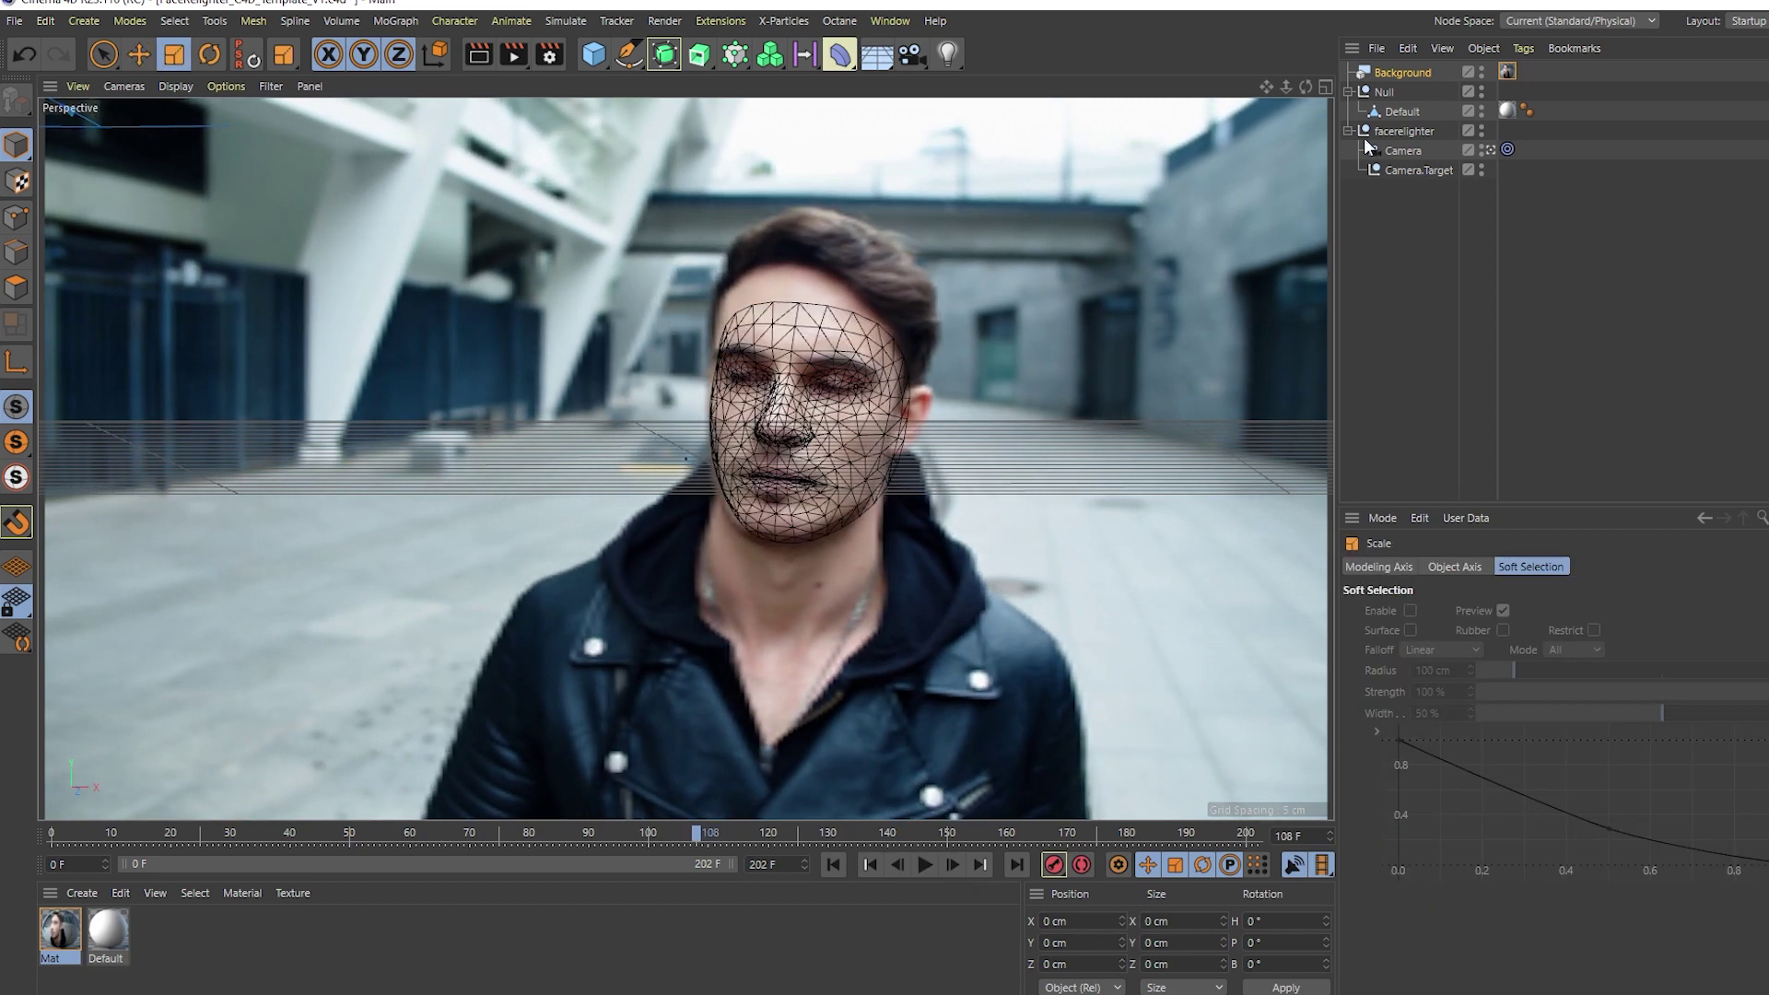
click(1416, 171)
Step: Nudge Camera.Target along X twice, checking playback until the mesh follows the face
key(space)
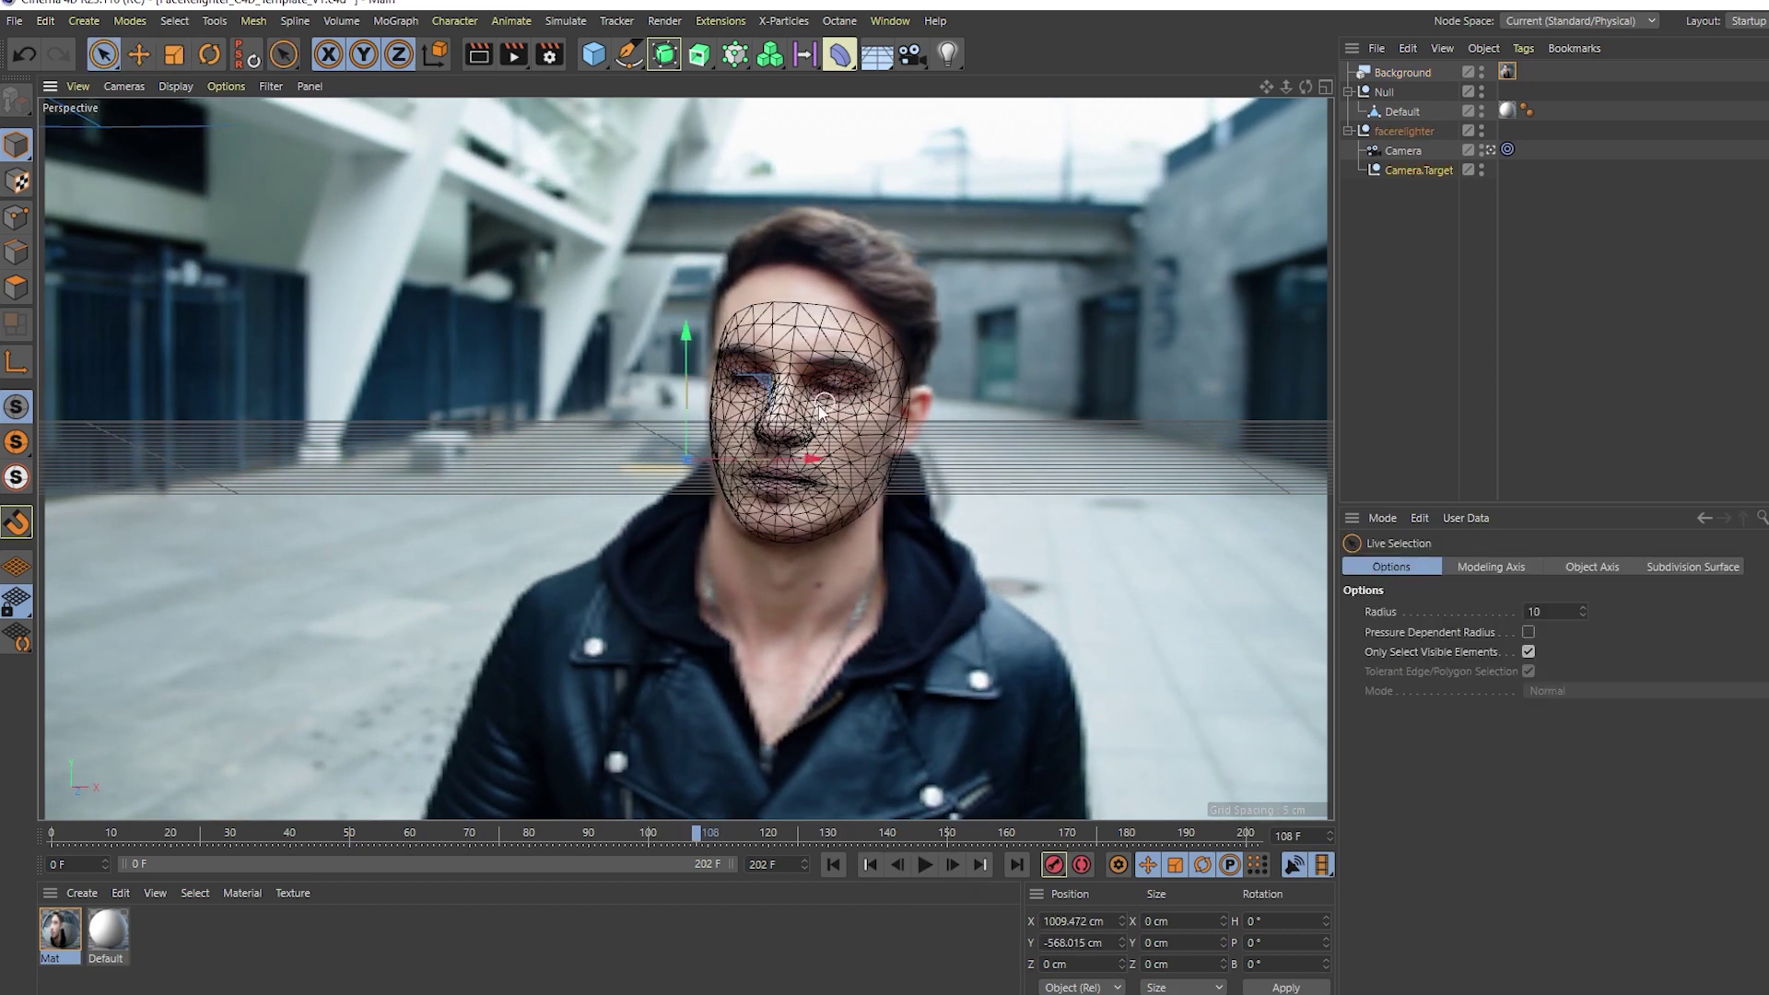
drag(815, 458, 810, 462)
click(926, 864)
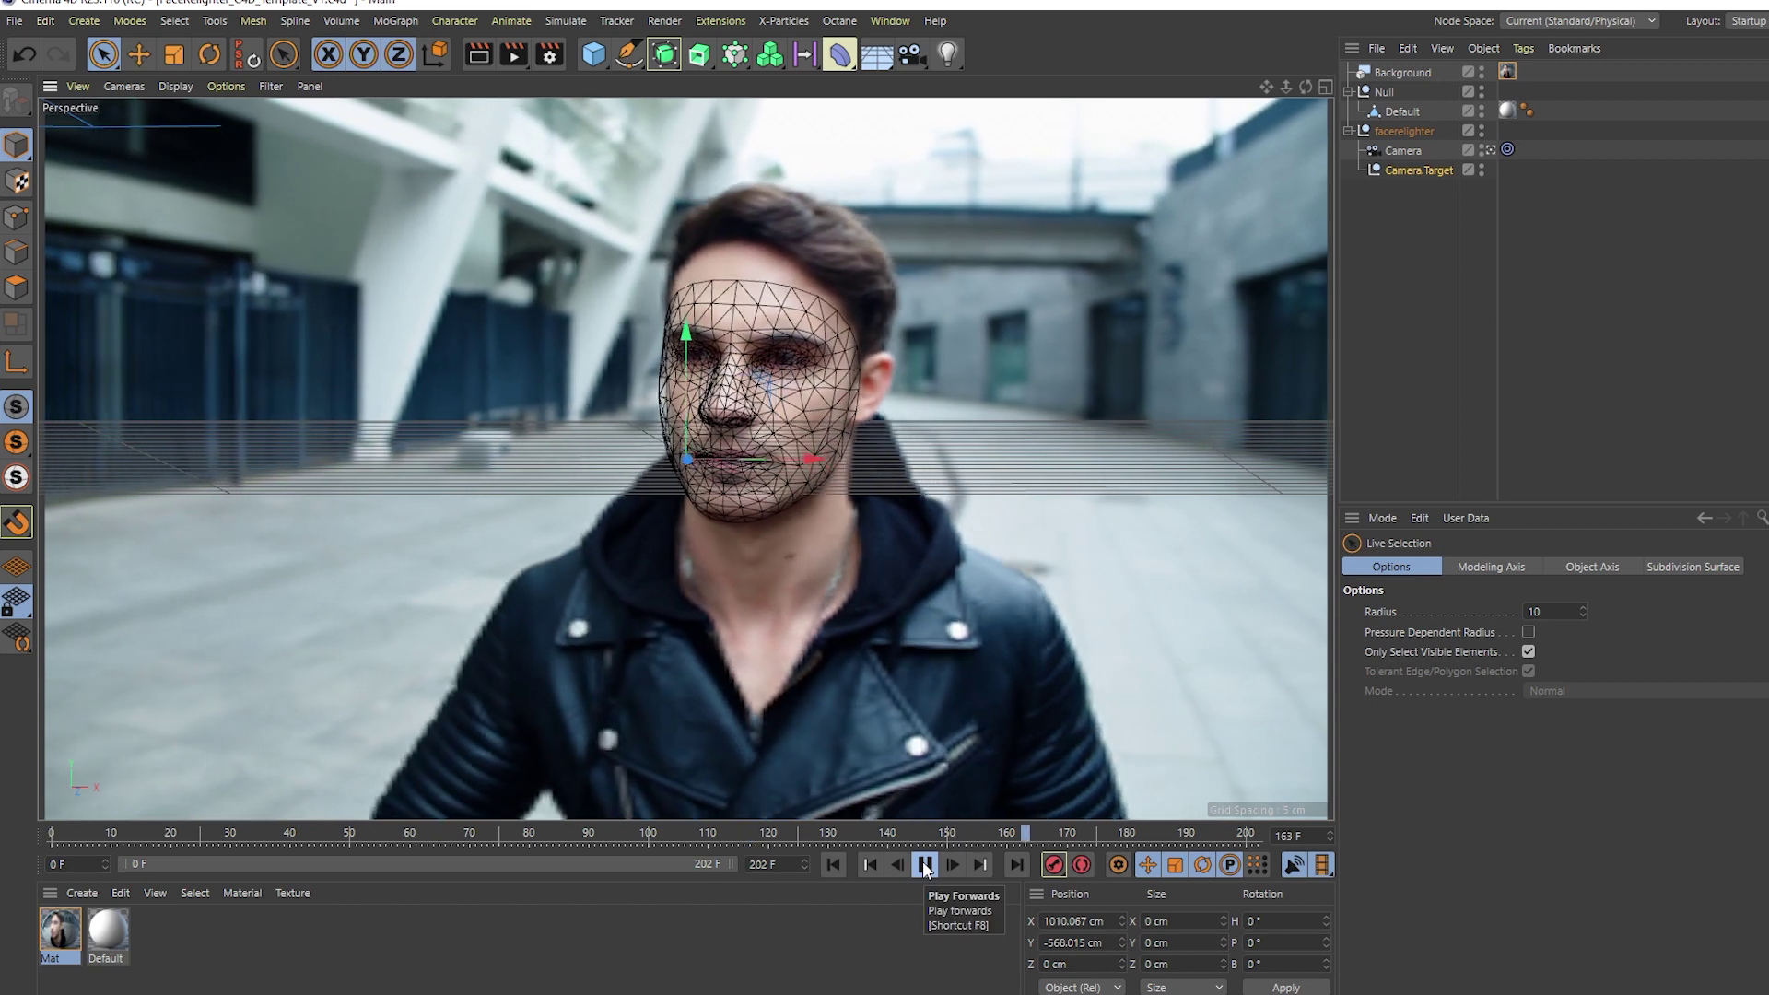
click(926, 865)
drag(785, 465, 777, 456)
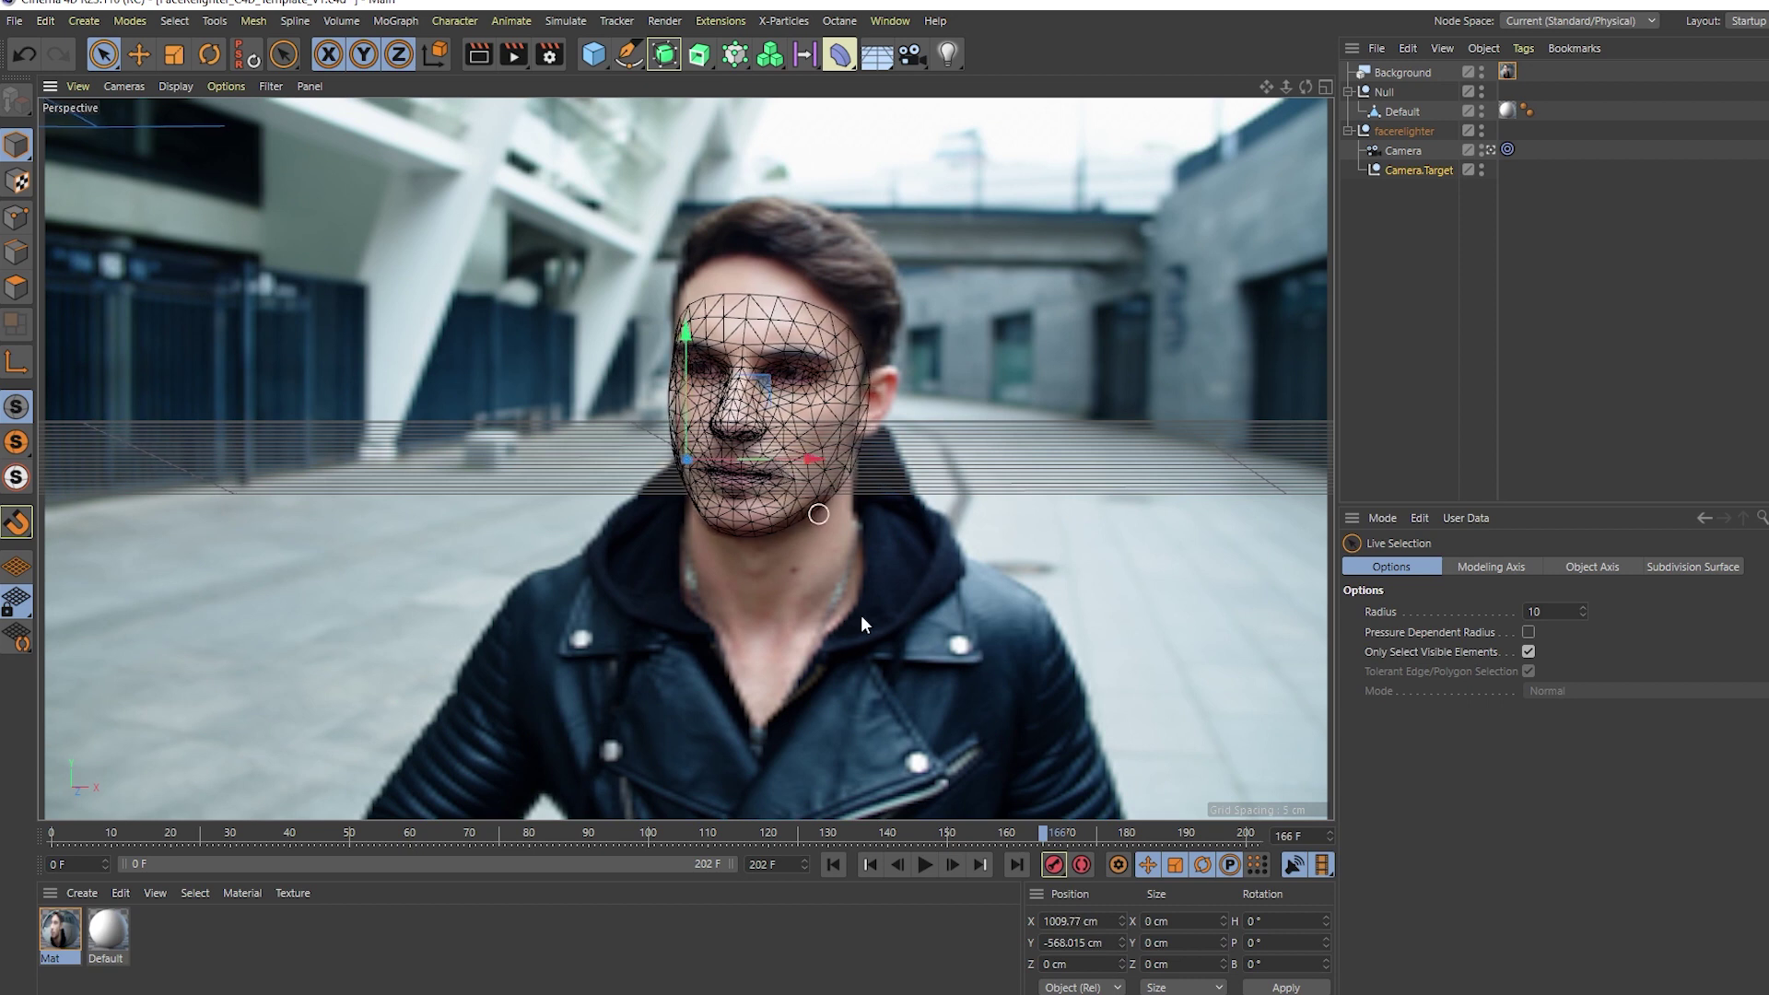
click(921, 871)
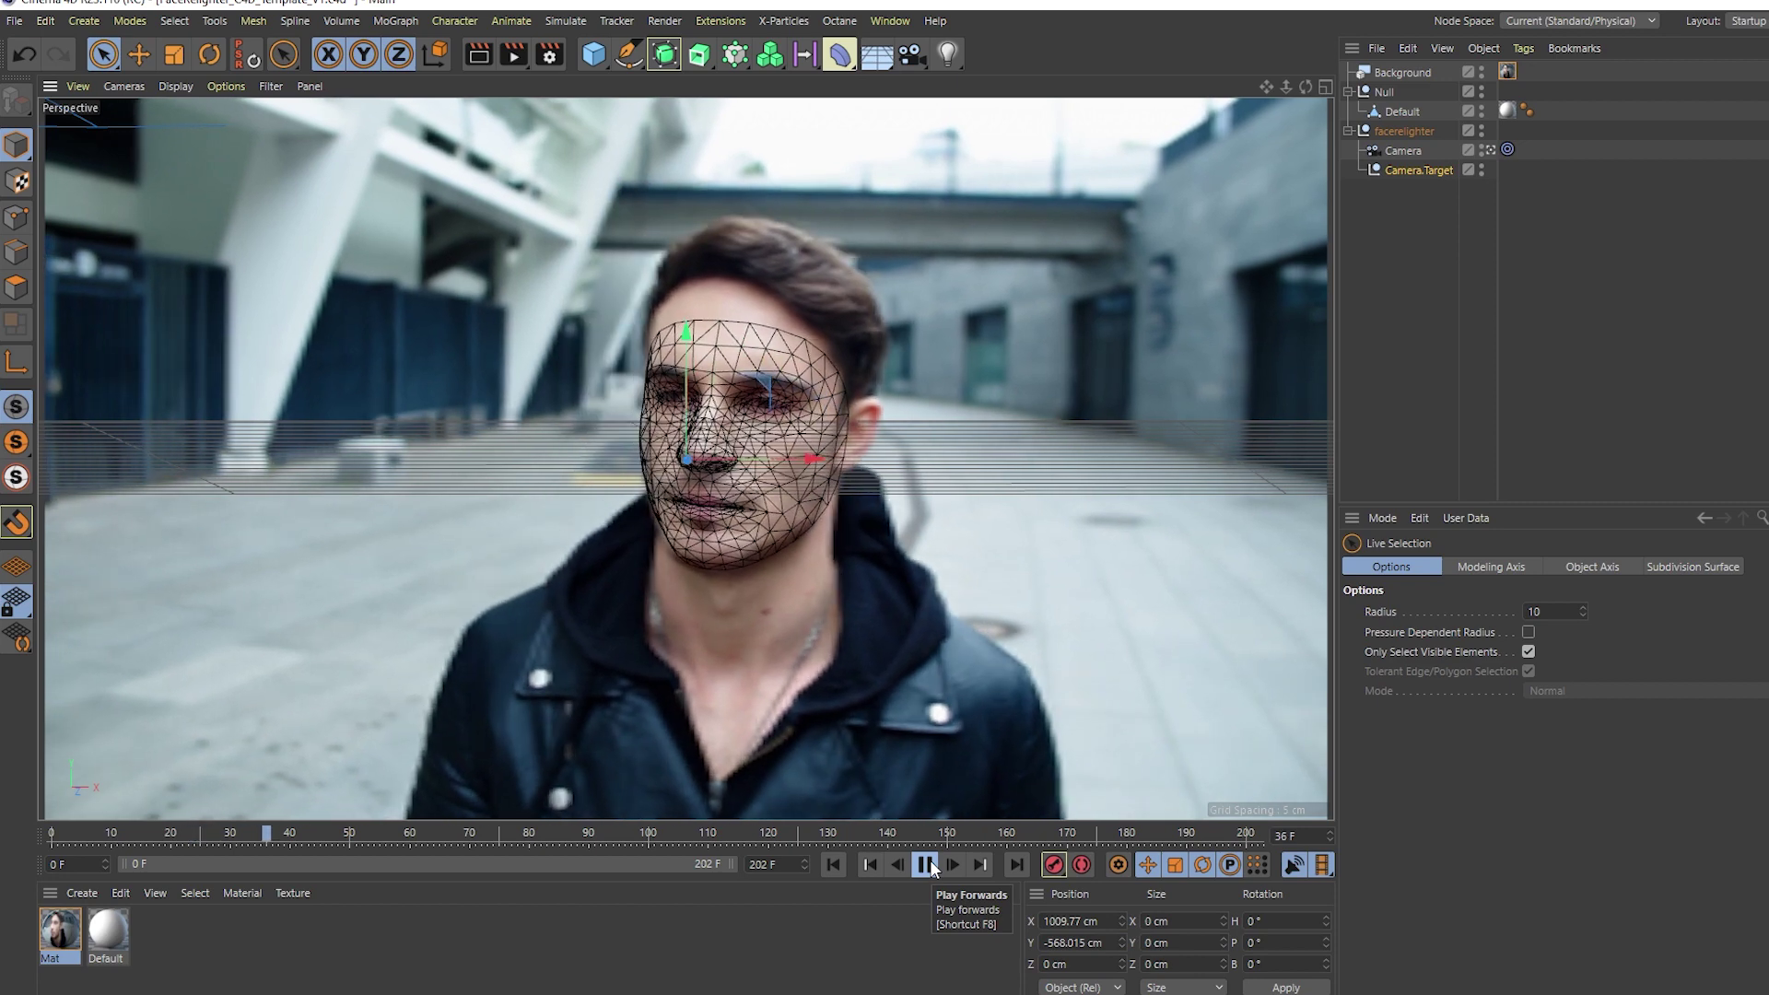
click(925, 865)
Step: Clear the polygon selection on the Default face mesh
click(1401, 112)
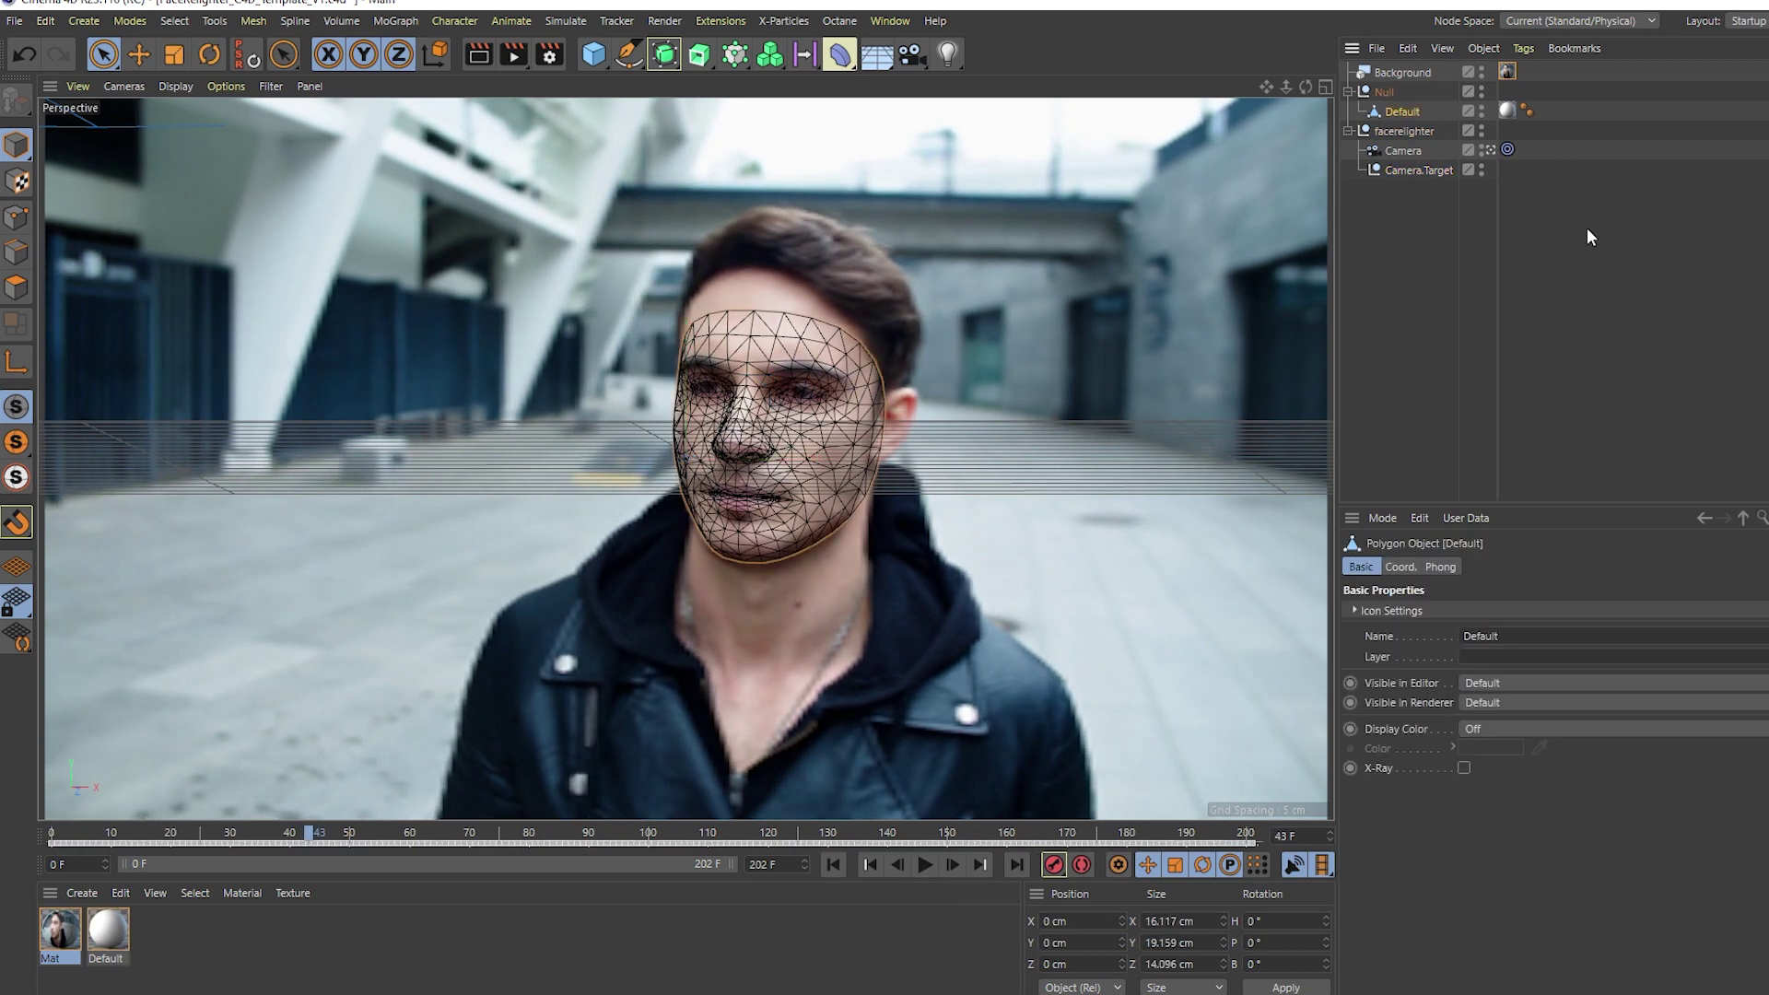
click(14, 289)
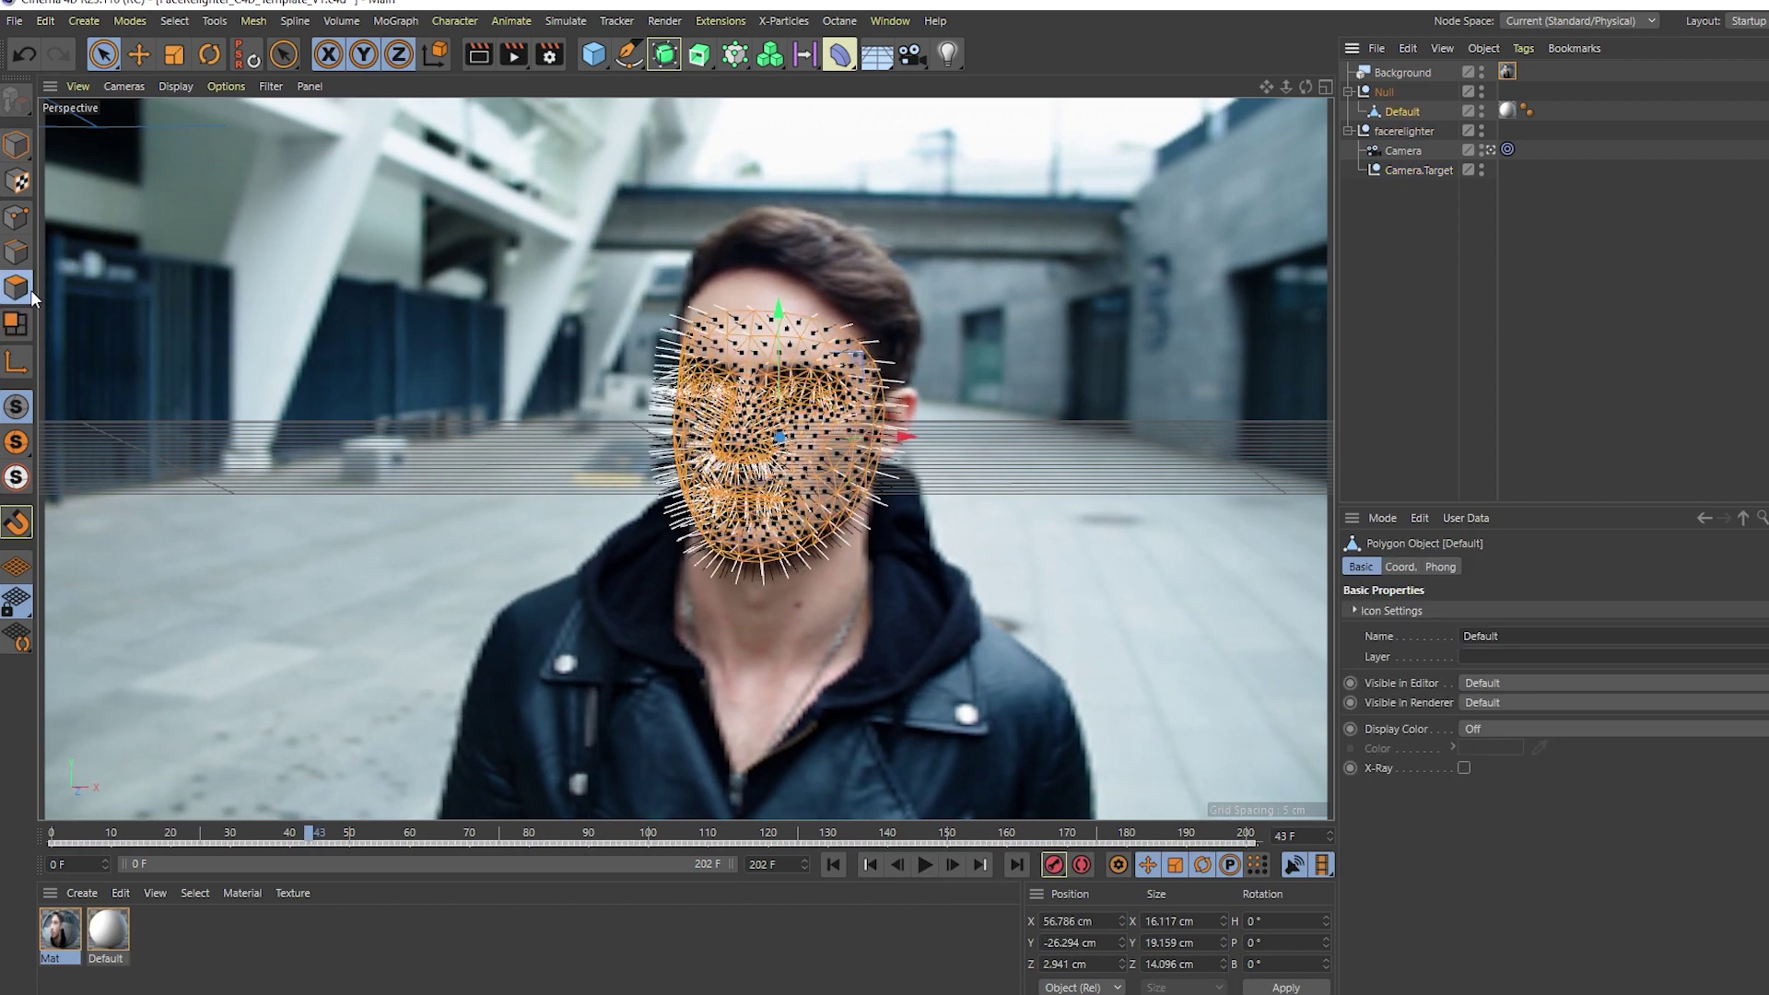
click(227, 327)
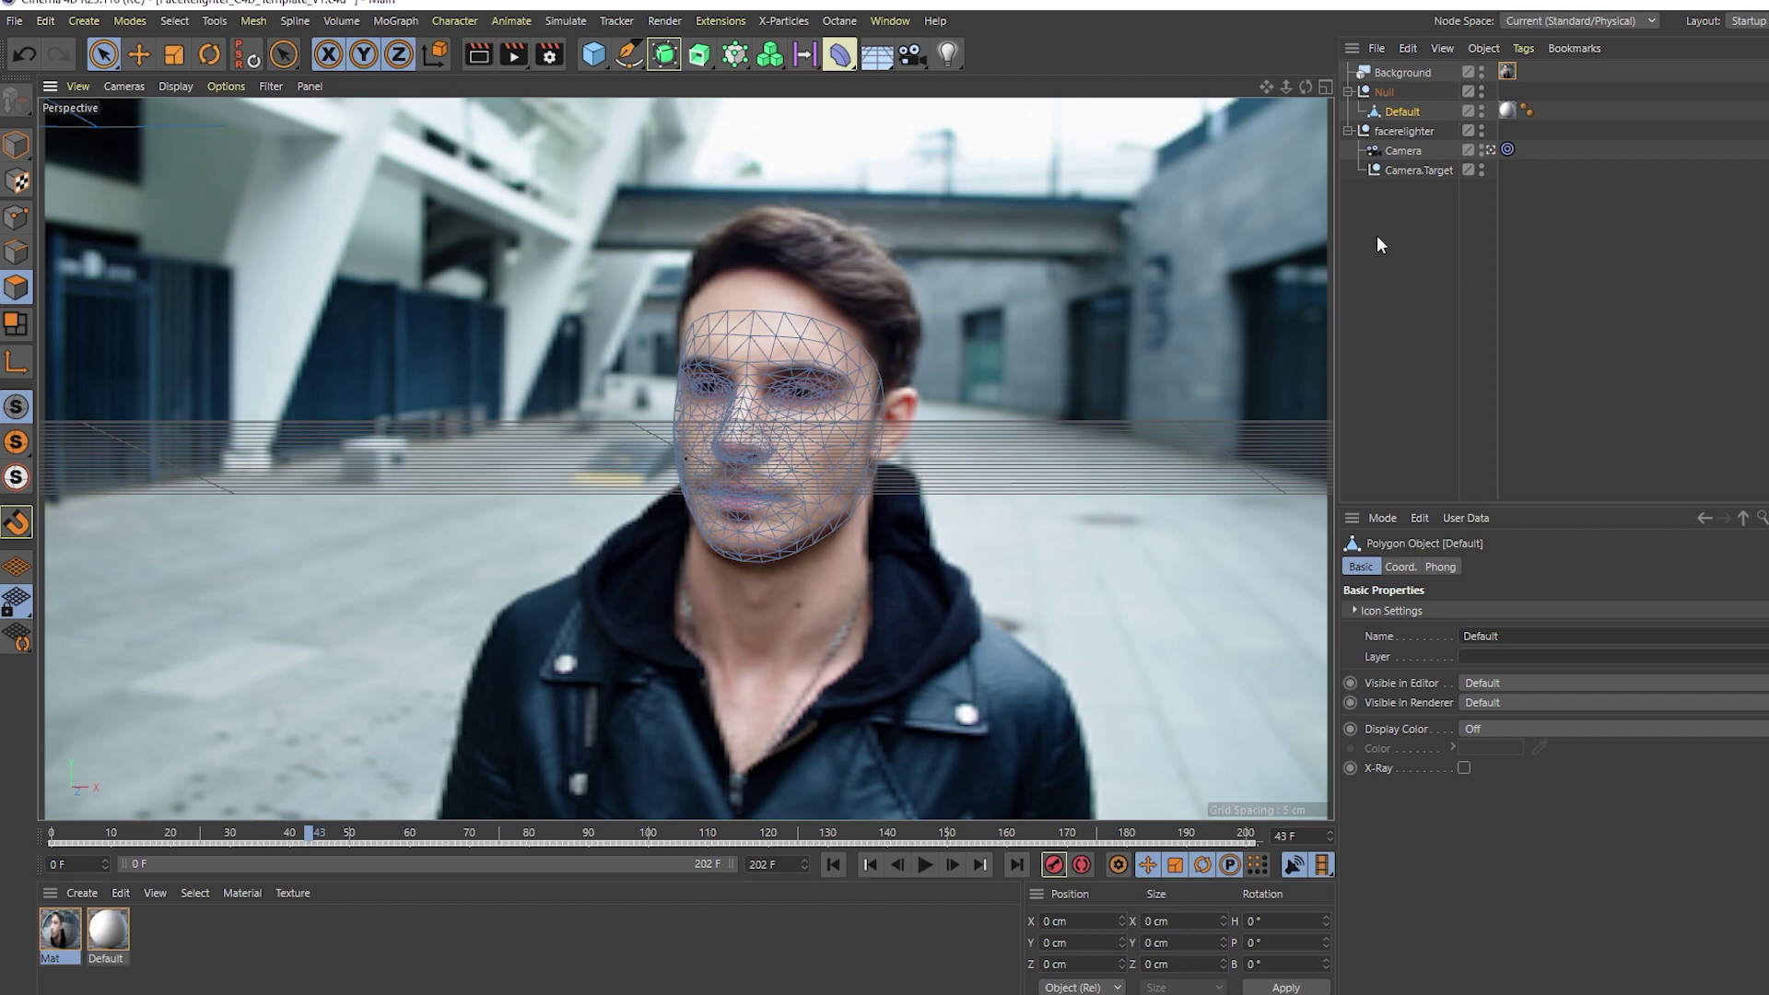
Step: Add a Protection tag to the tracked Camera via the 'prote' command search
click(1403, 151)
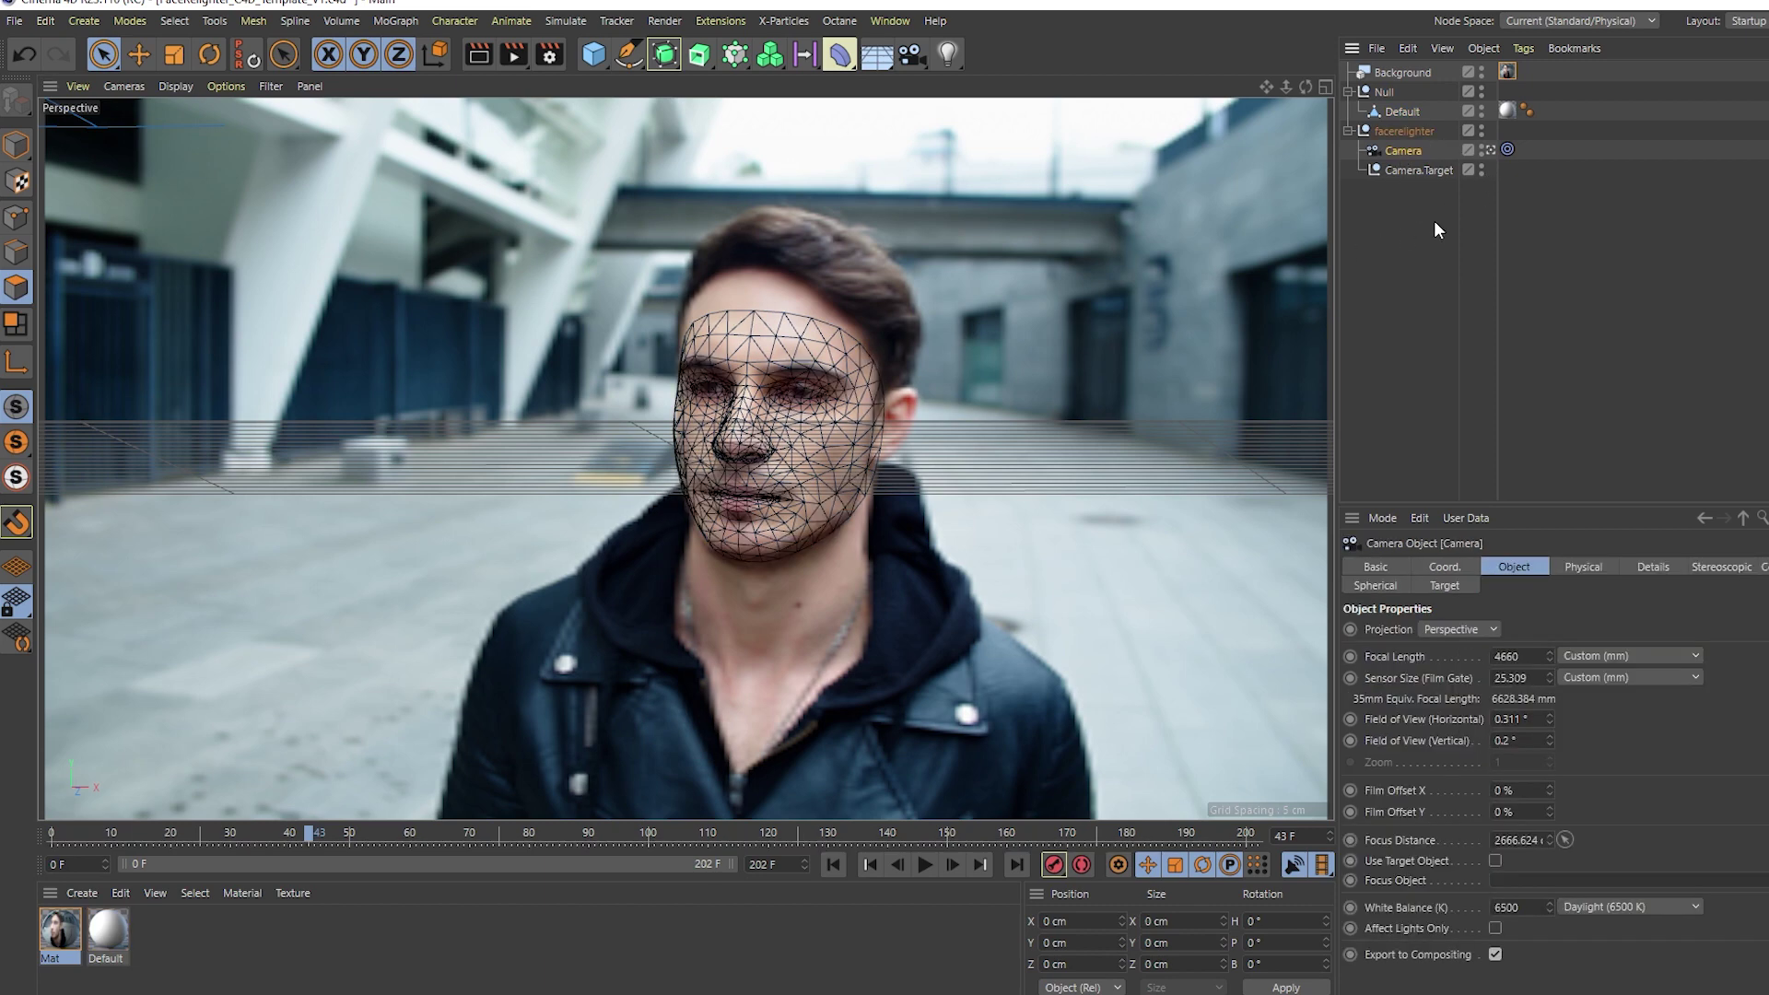
key(shift+c)
text(protect)
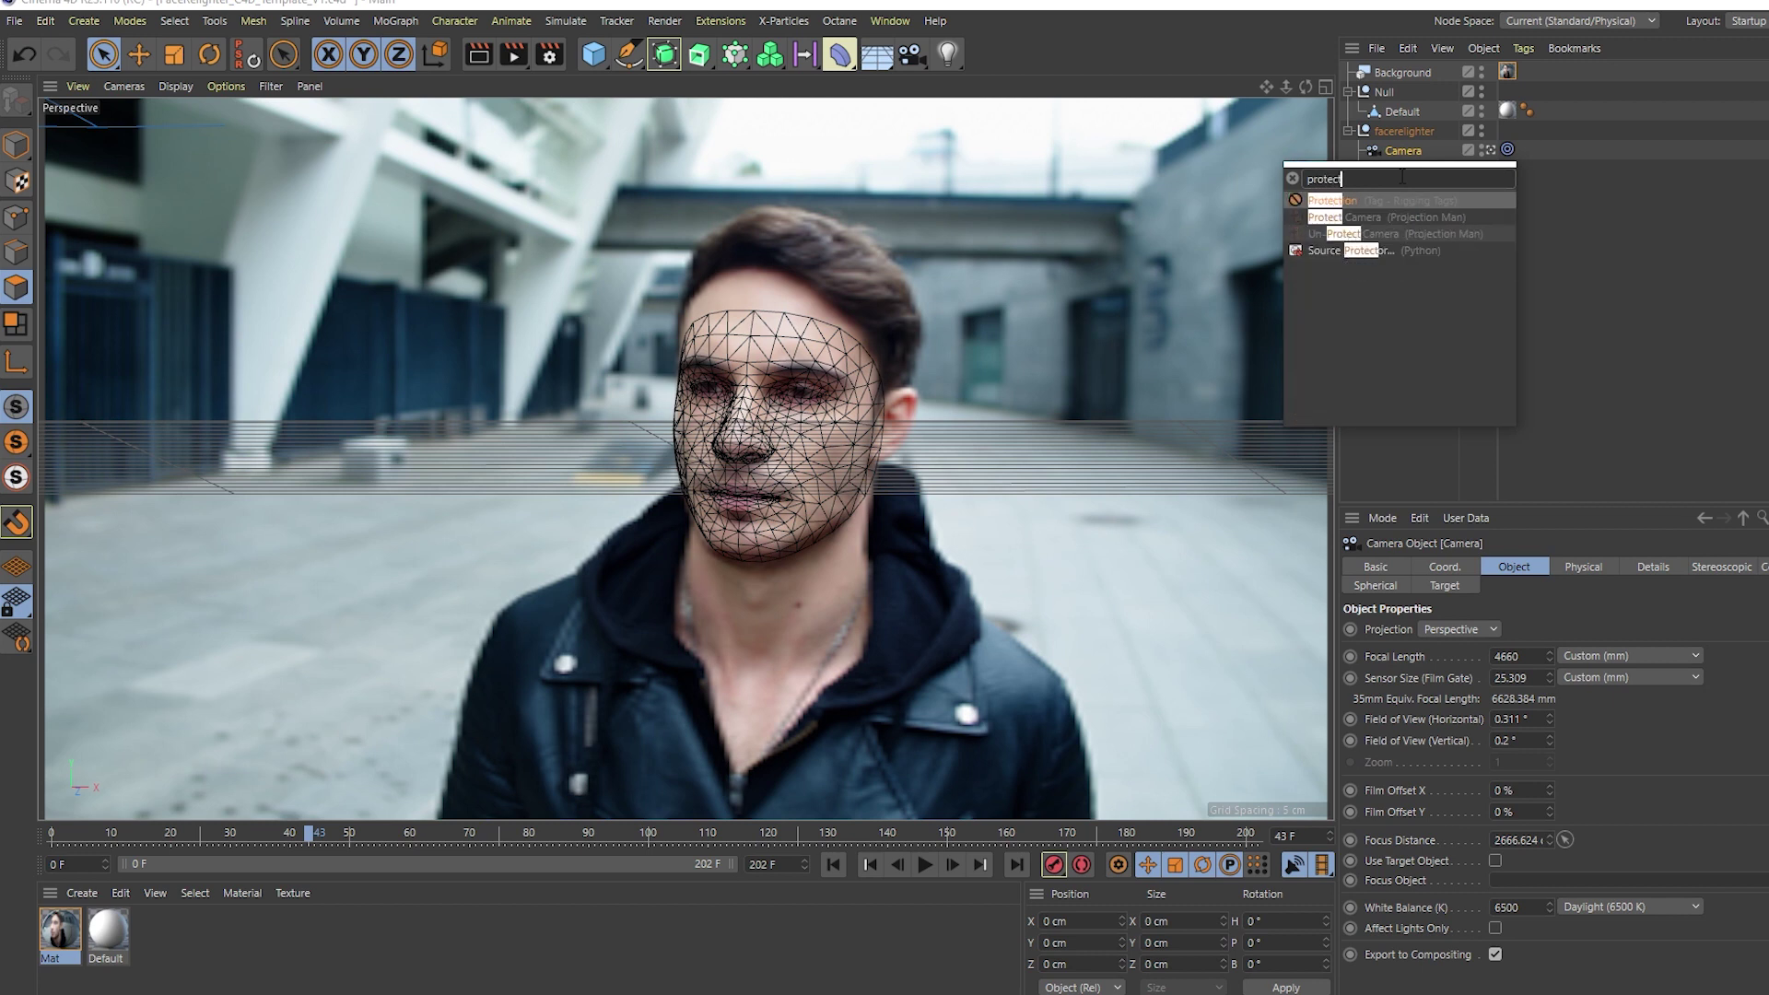
key(Return)
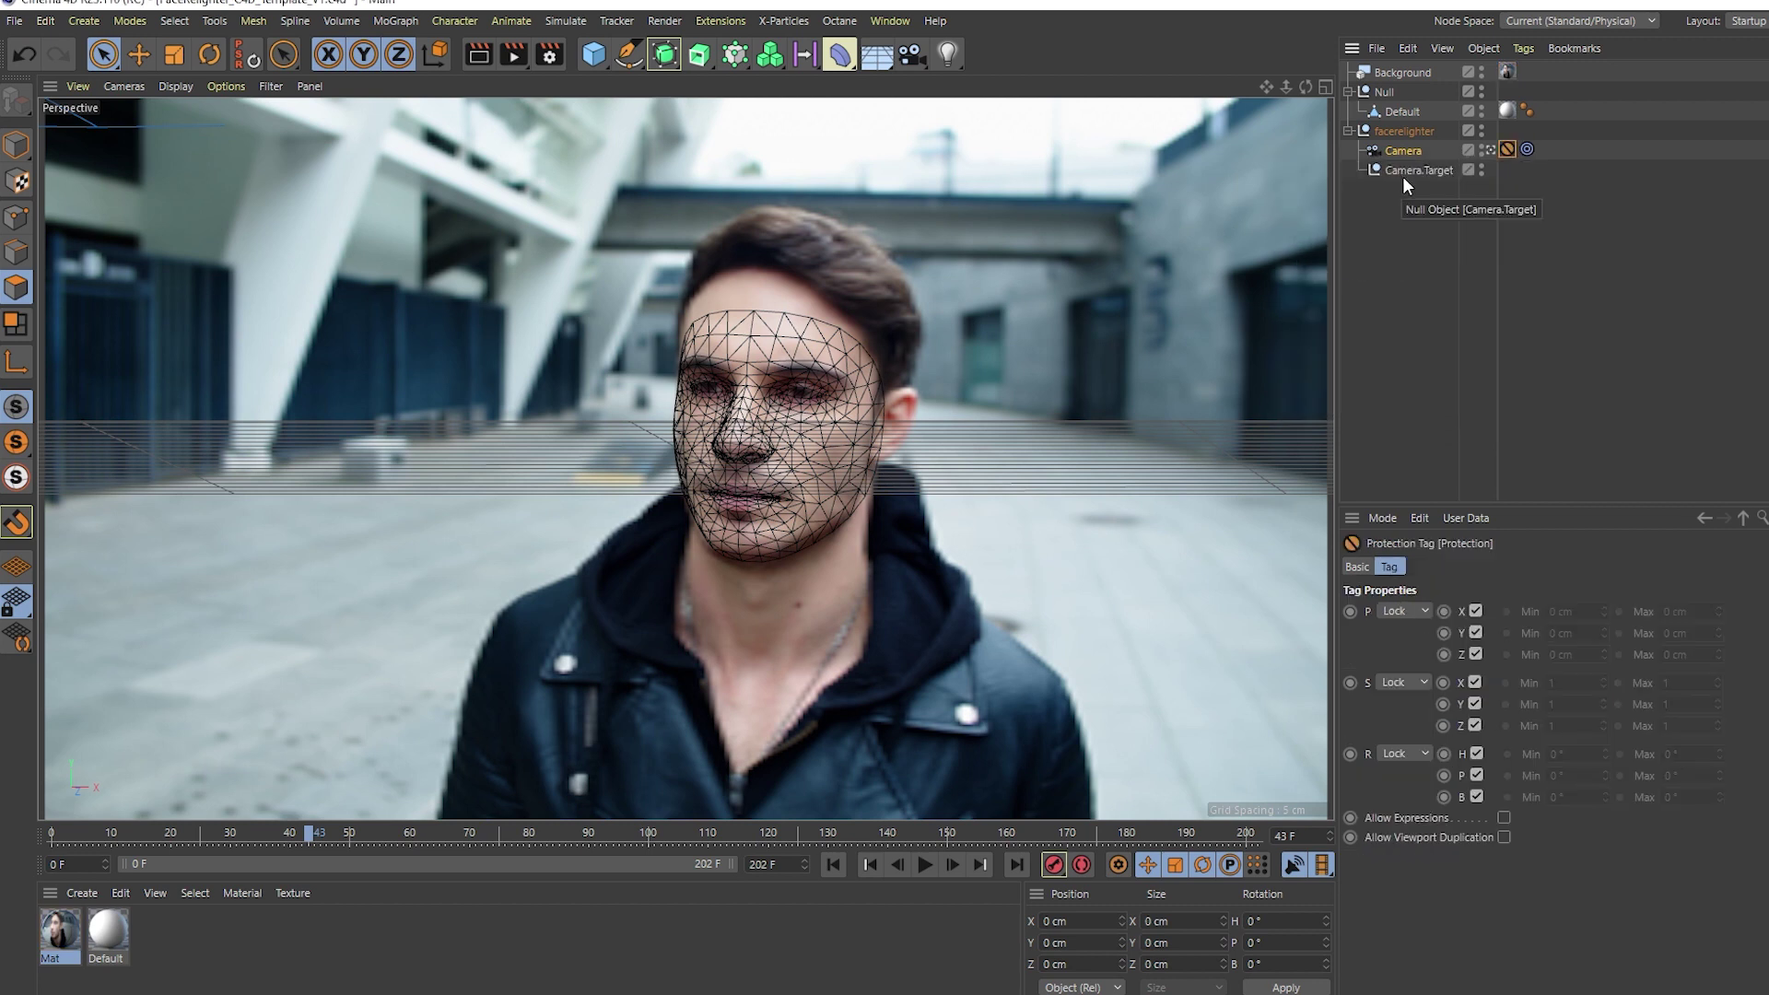
click(1424, 213)
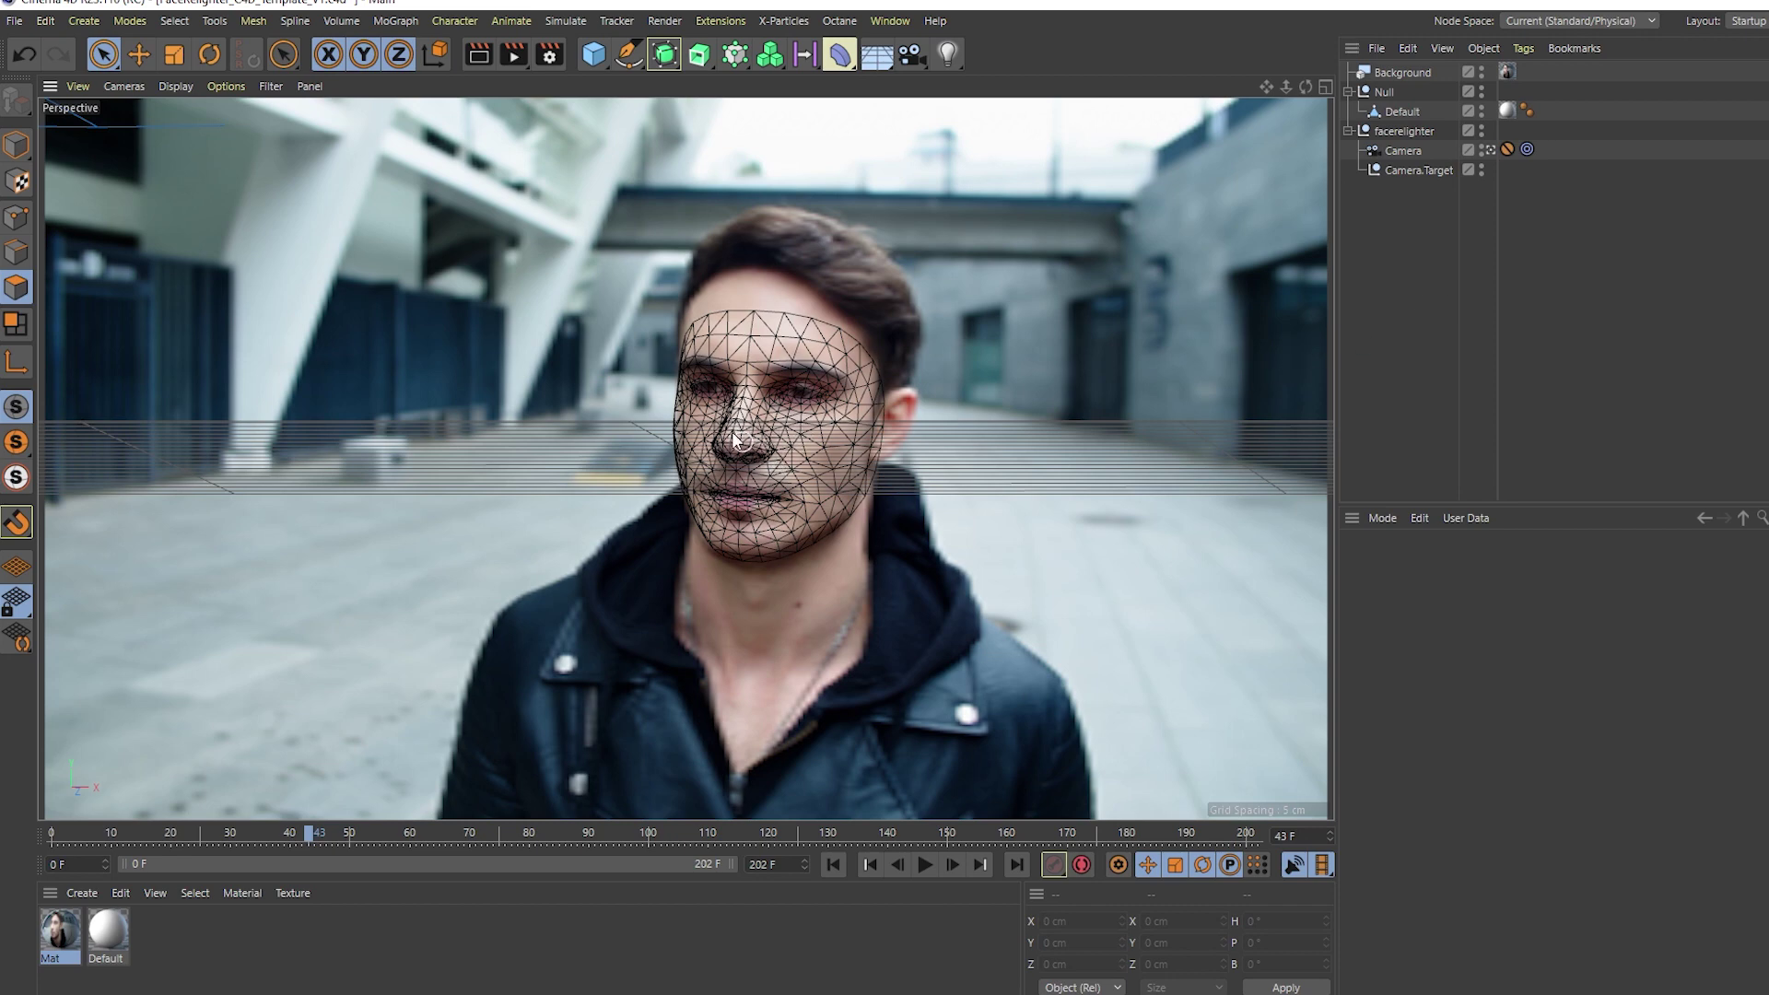
Step: Select a nose-tip polygon on the Default mesh and store it as a selection tag
click(1402, 111)
key(s)
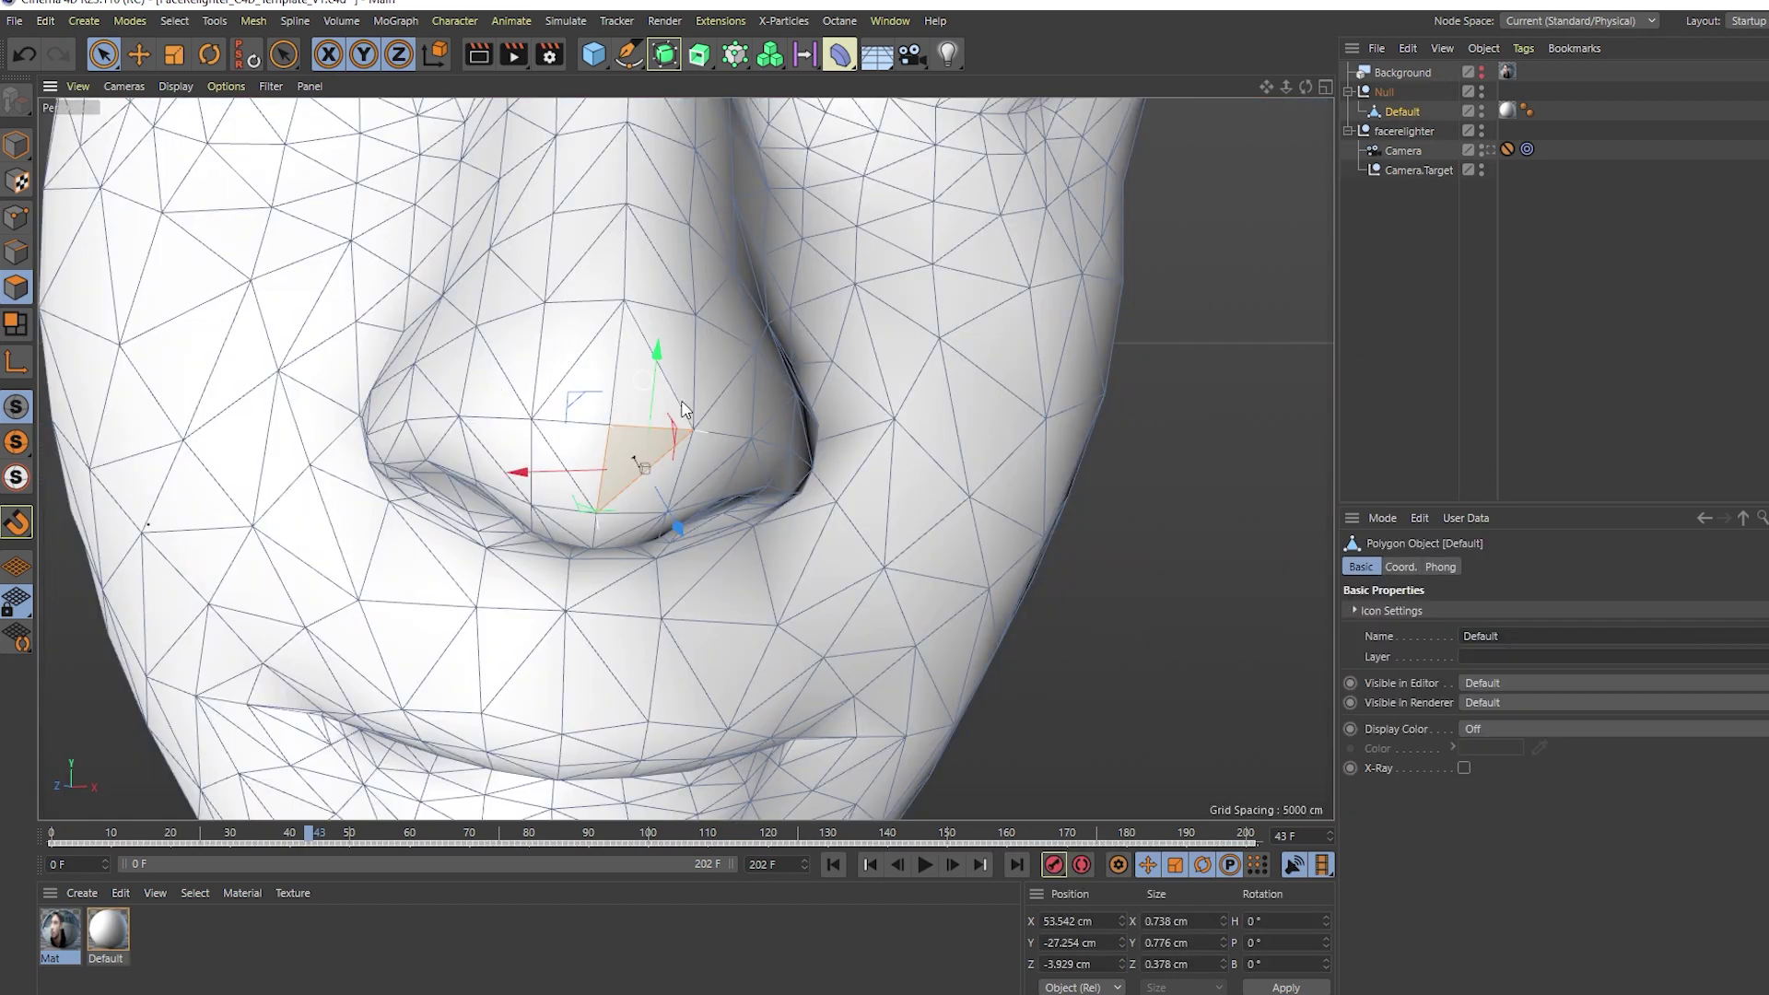
scroll(523, 362, down, 5)
scroll(544, 368, up, 5)
click(565, 374)
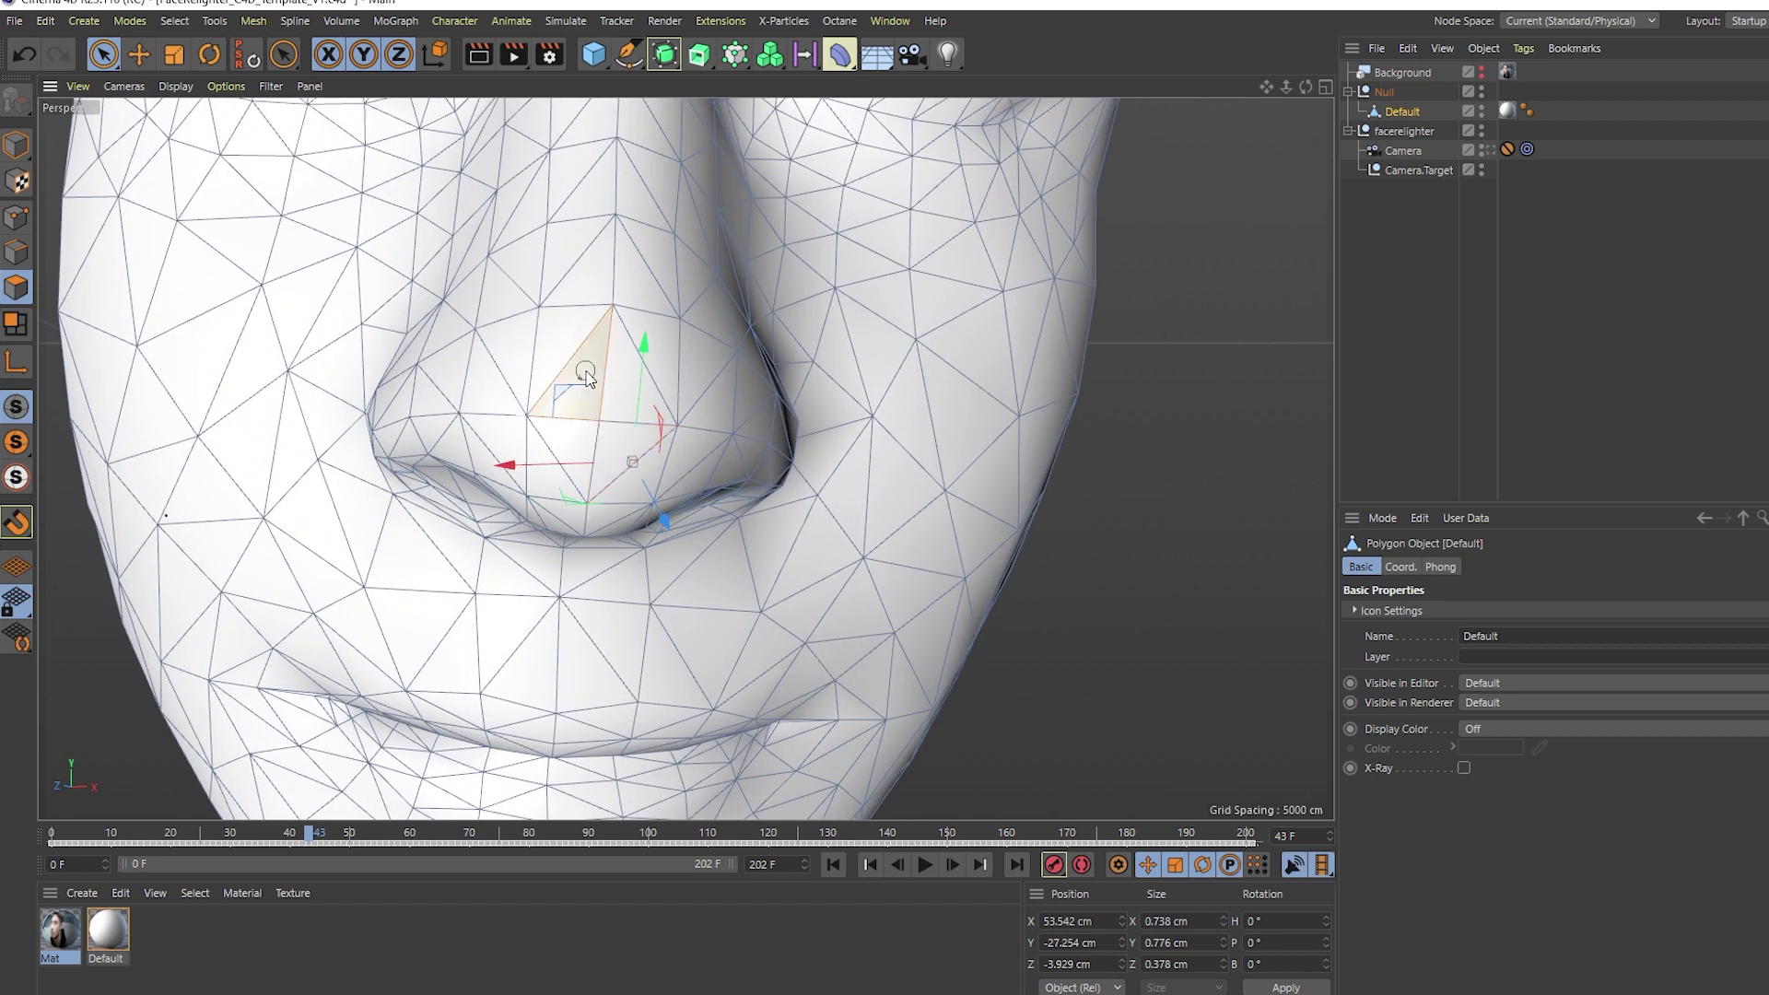
key(h)
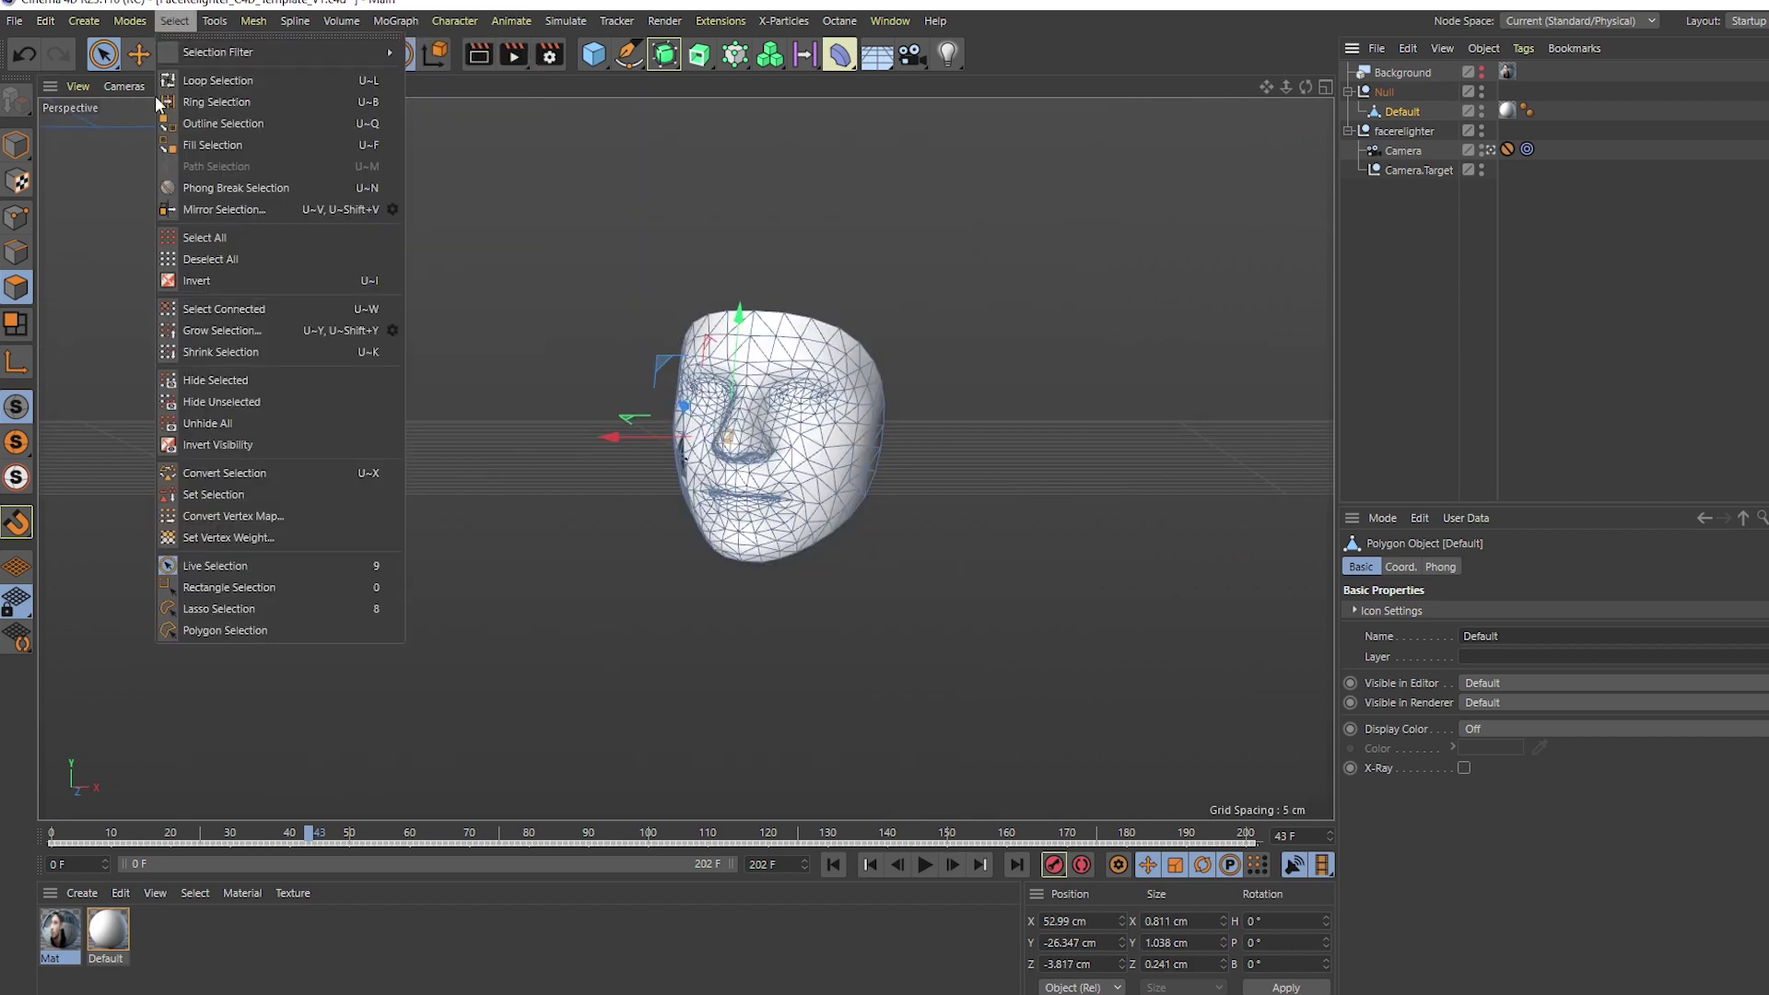
click(271, 494)
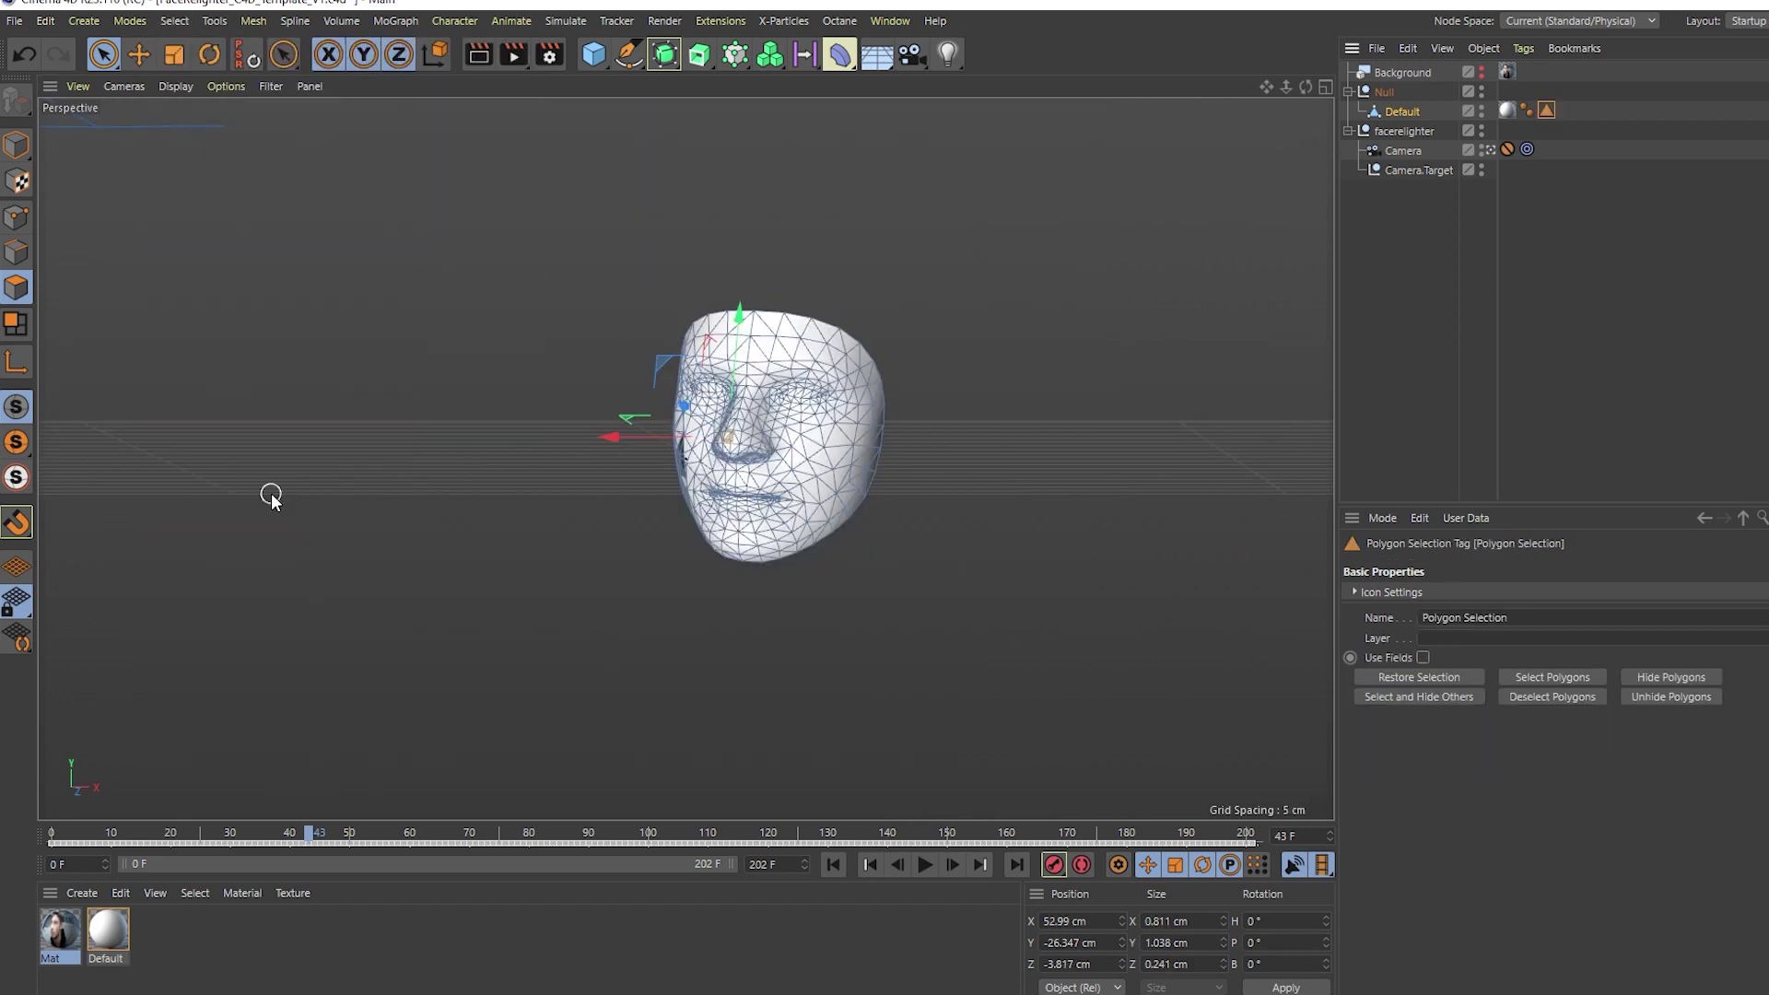
Step: Add a Cloner object through the 'cloner' command search
key(shift+c)
text(cloner)
key(Return)
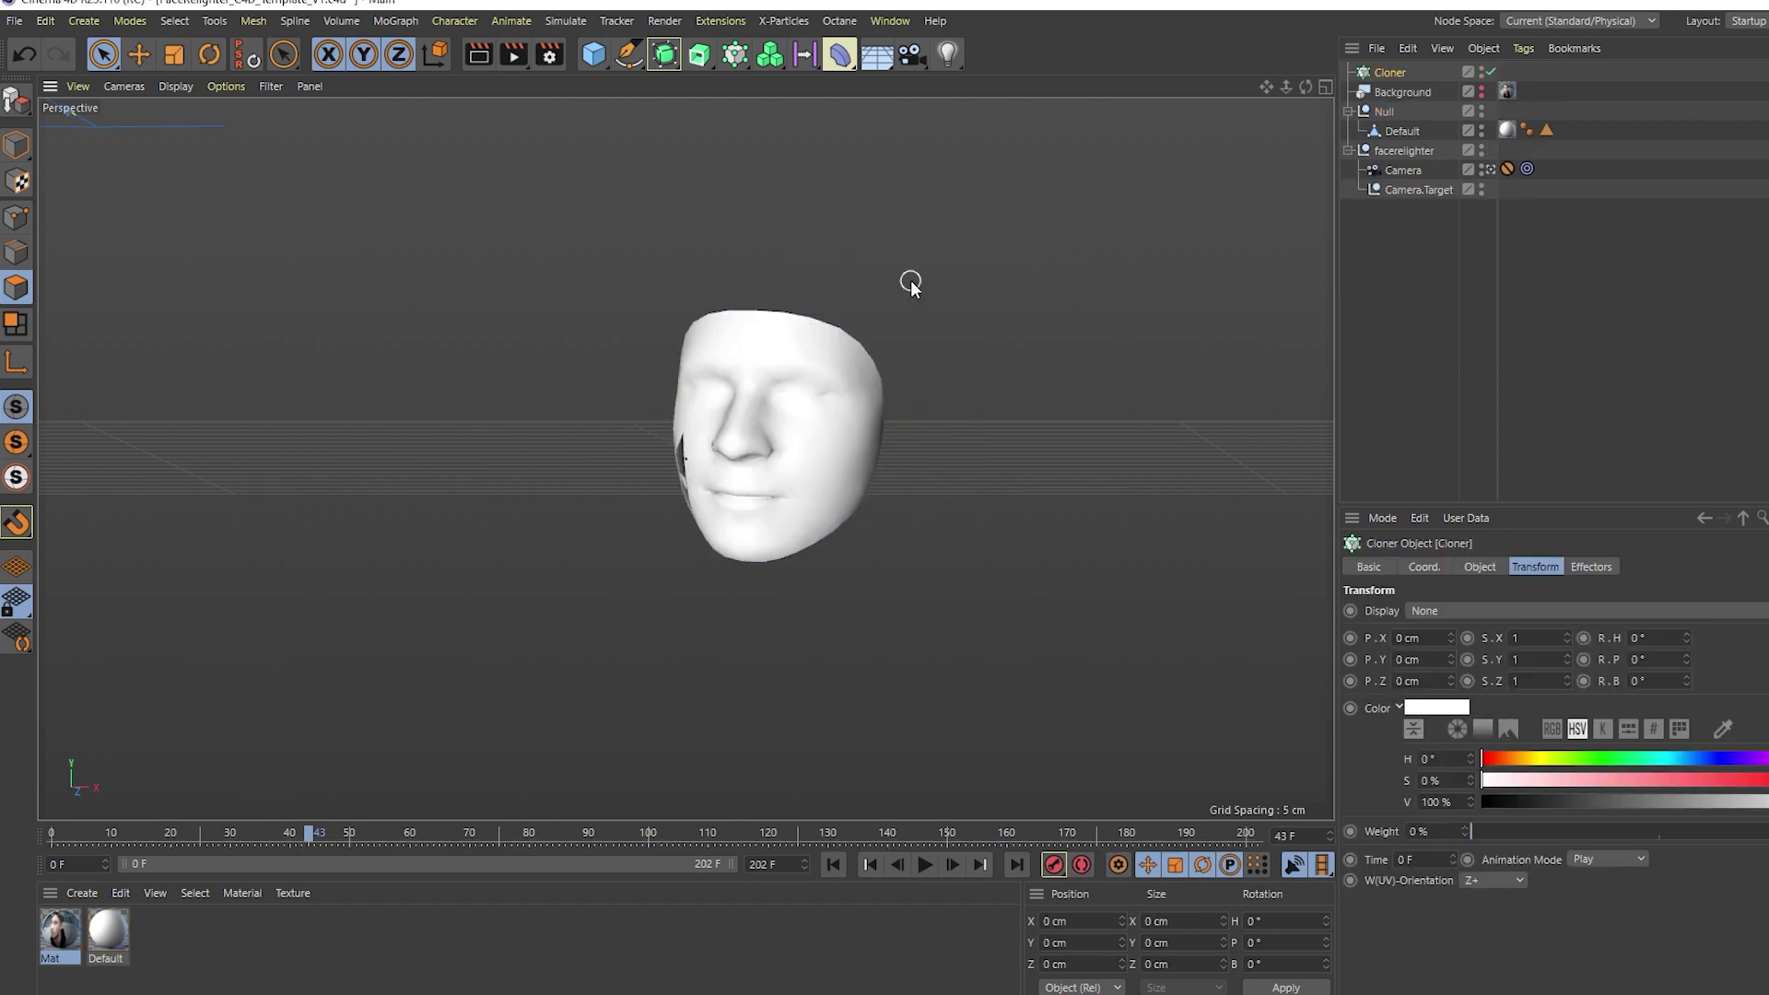
Step: Add a Sphere primitive and parent it under the Cloner
click(609, 60)
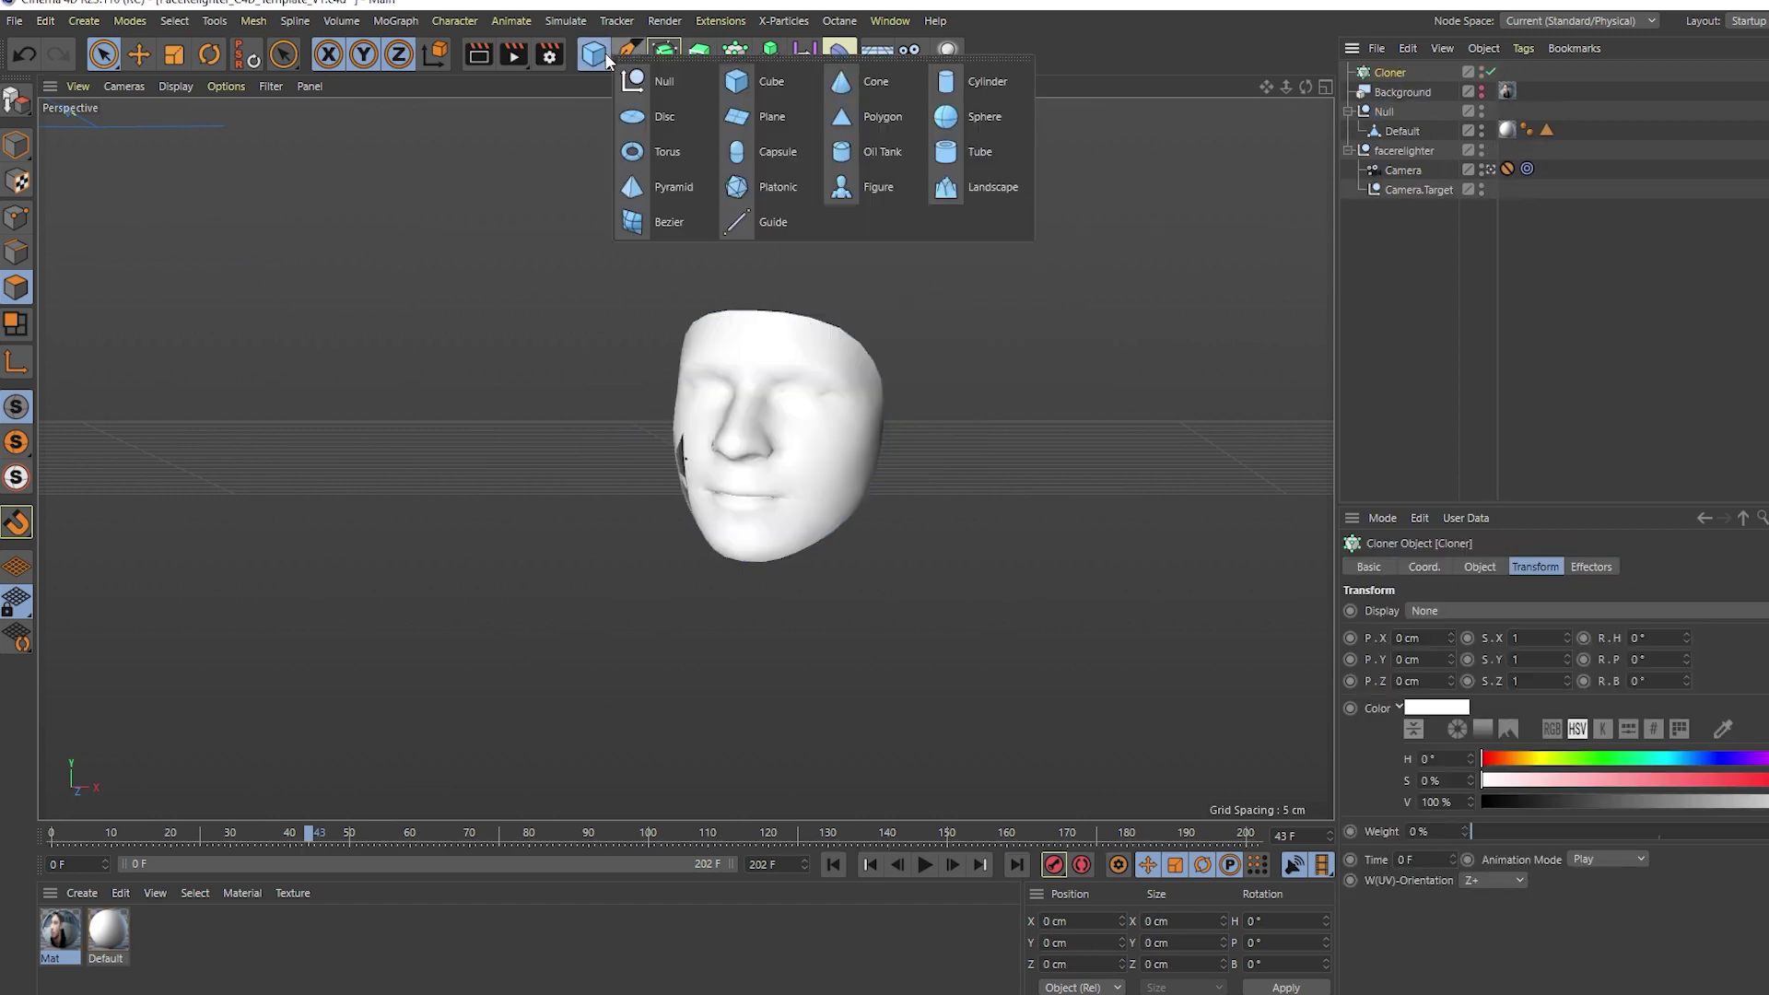
click(984, 116)
drag(1386, 79, 1389, 92)
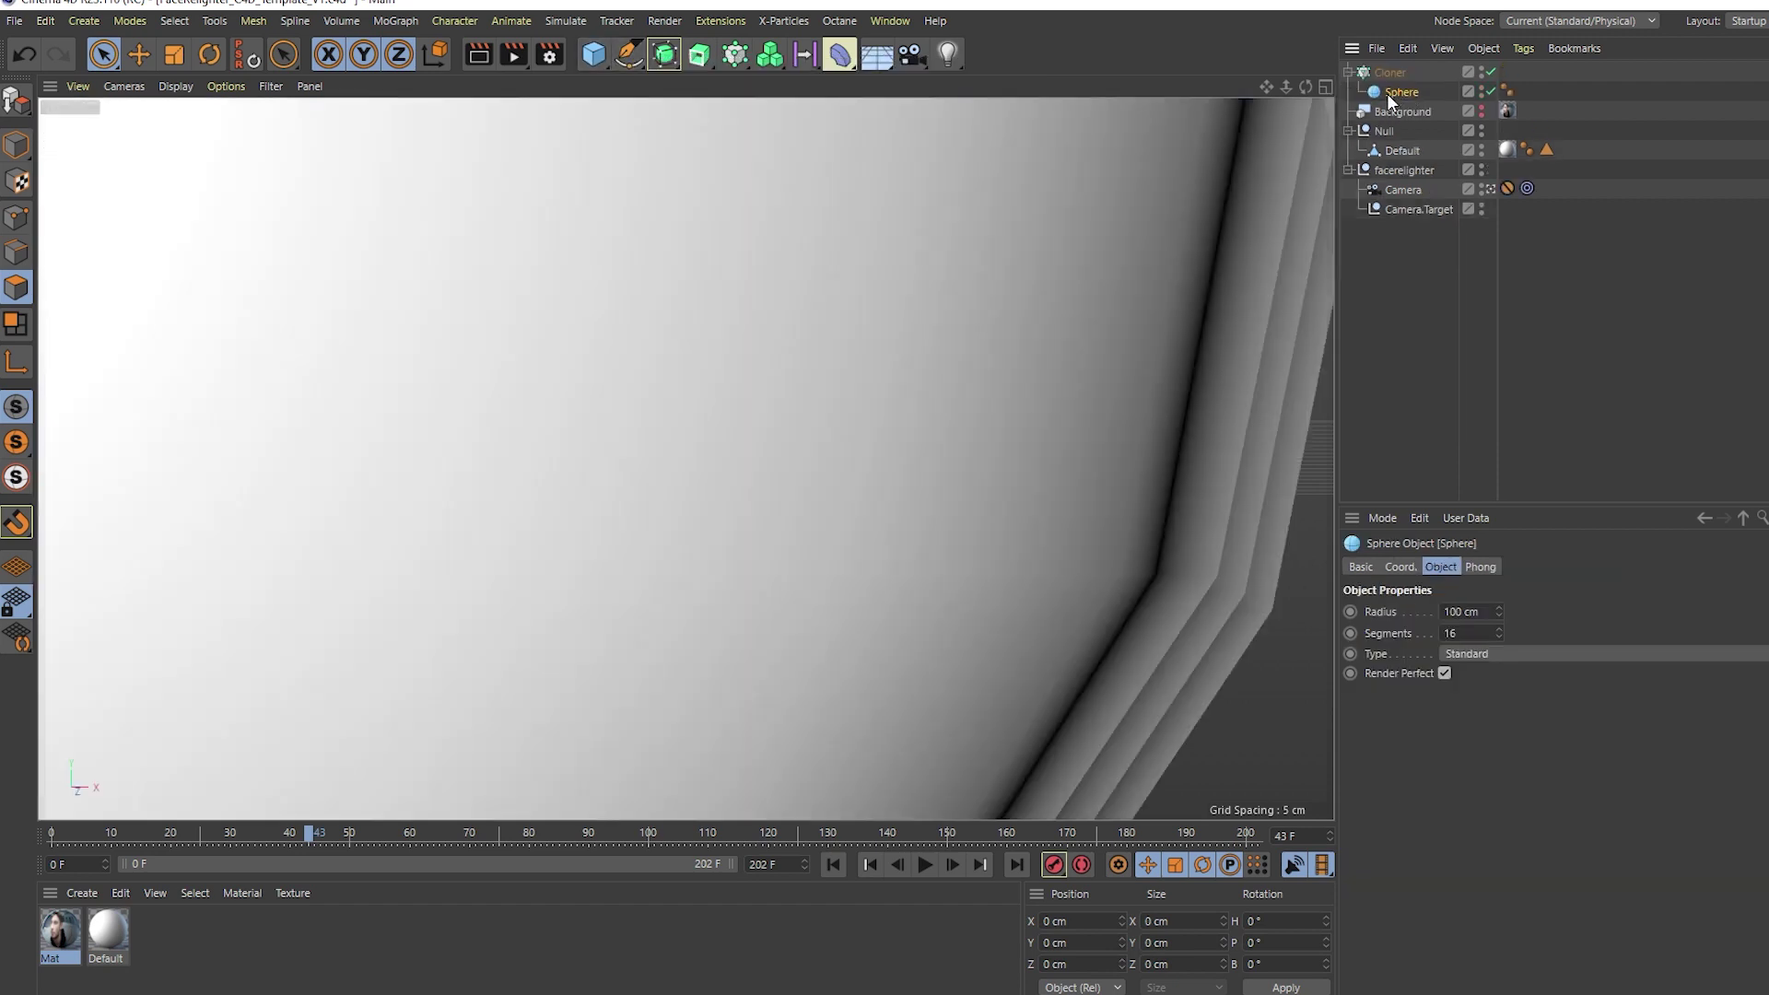
key(t)
scroll(1017, 301, down, 6)
Step: Set the Cloner to Object mode targeting Default with Polygon Center distribution
click(1457, 64)
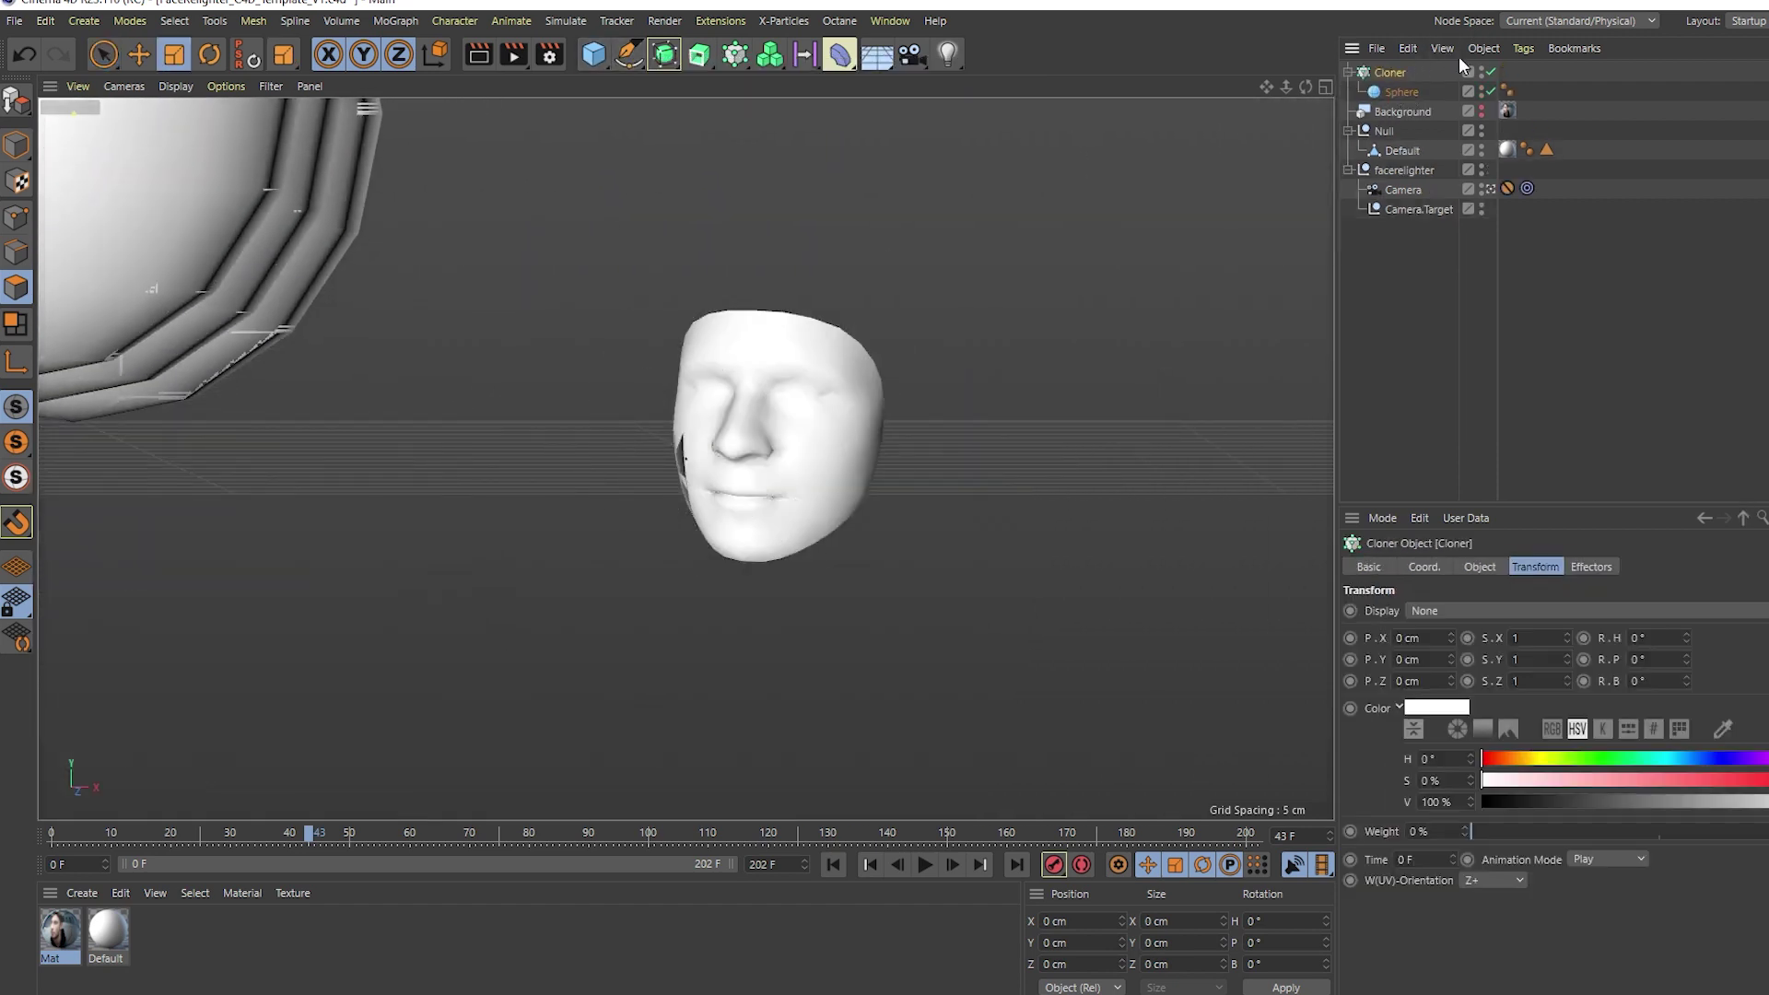
click(1477, 567)
click(1515, 612)
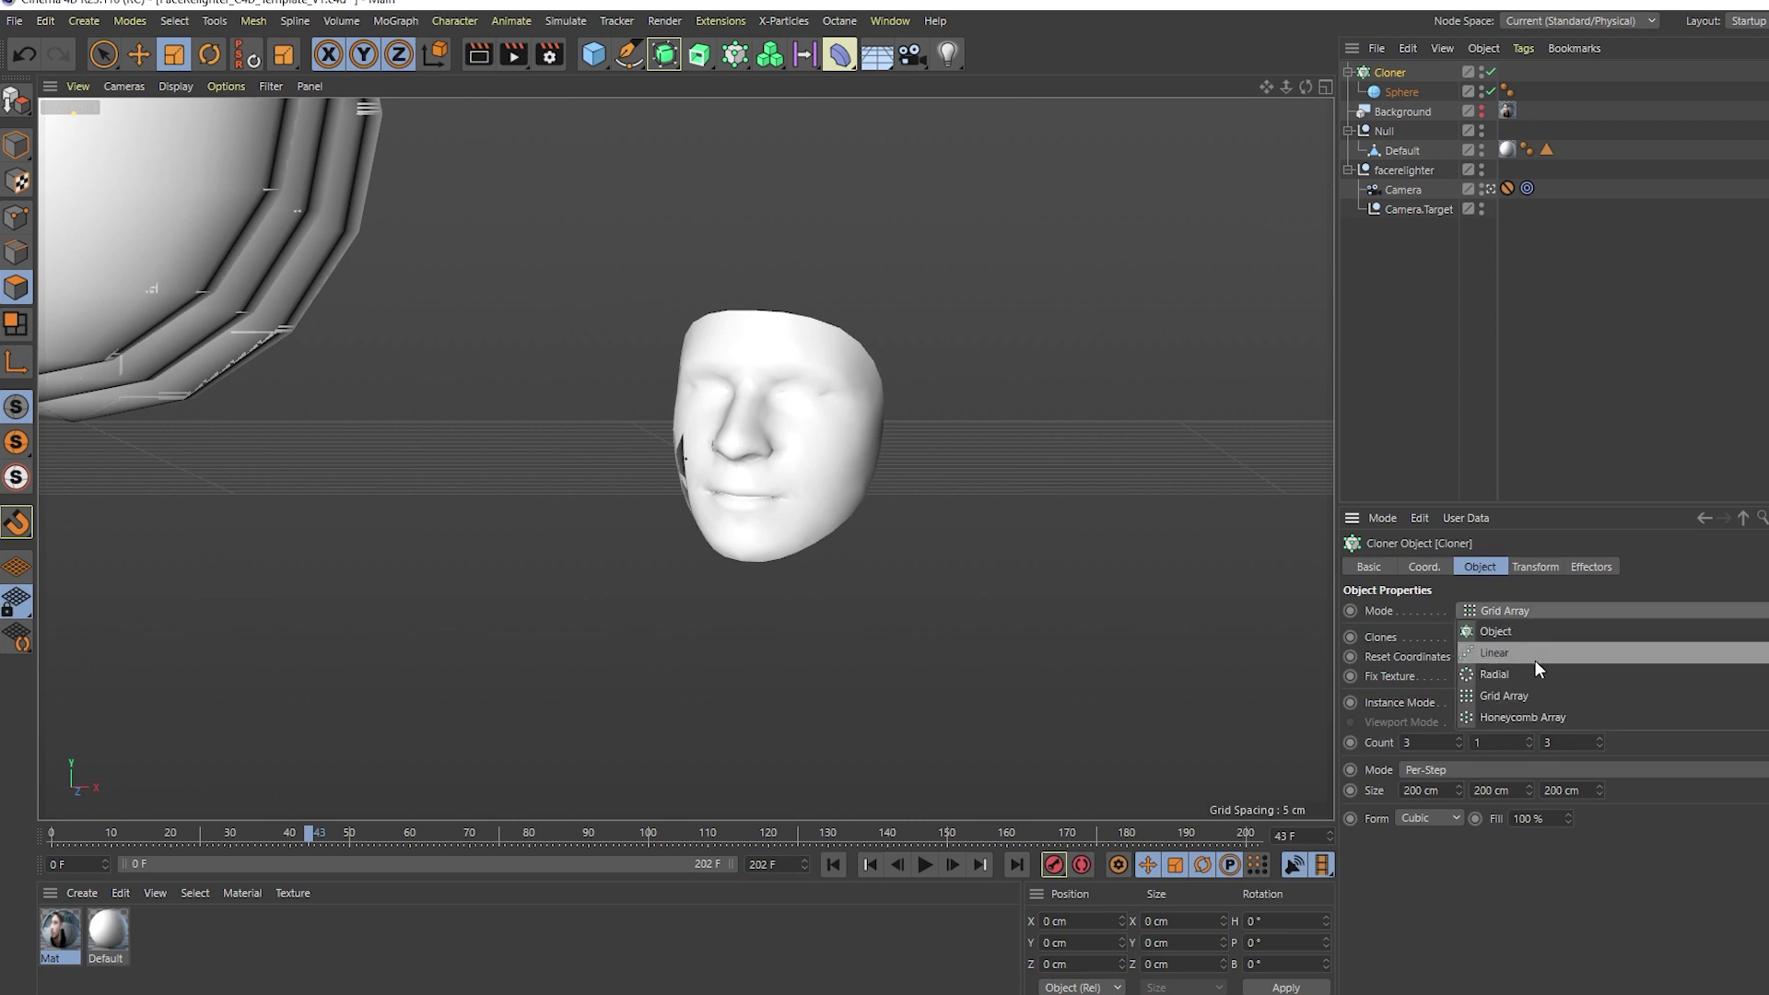
click(1519, 627)
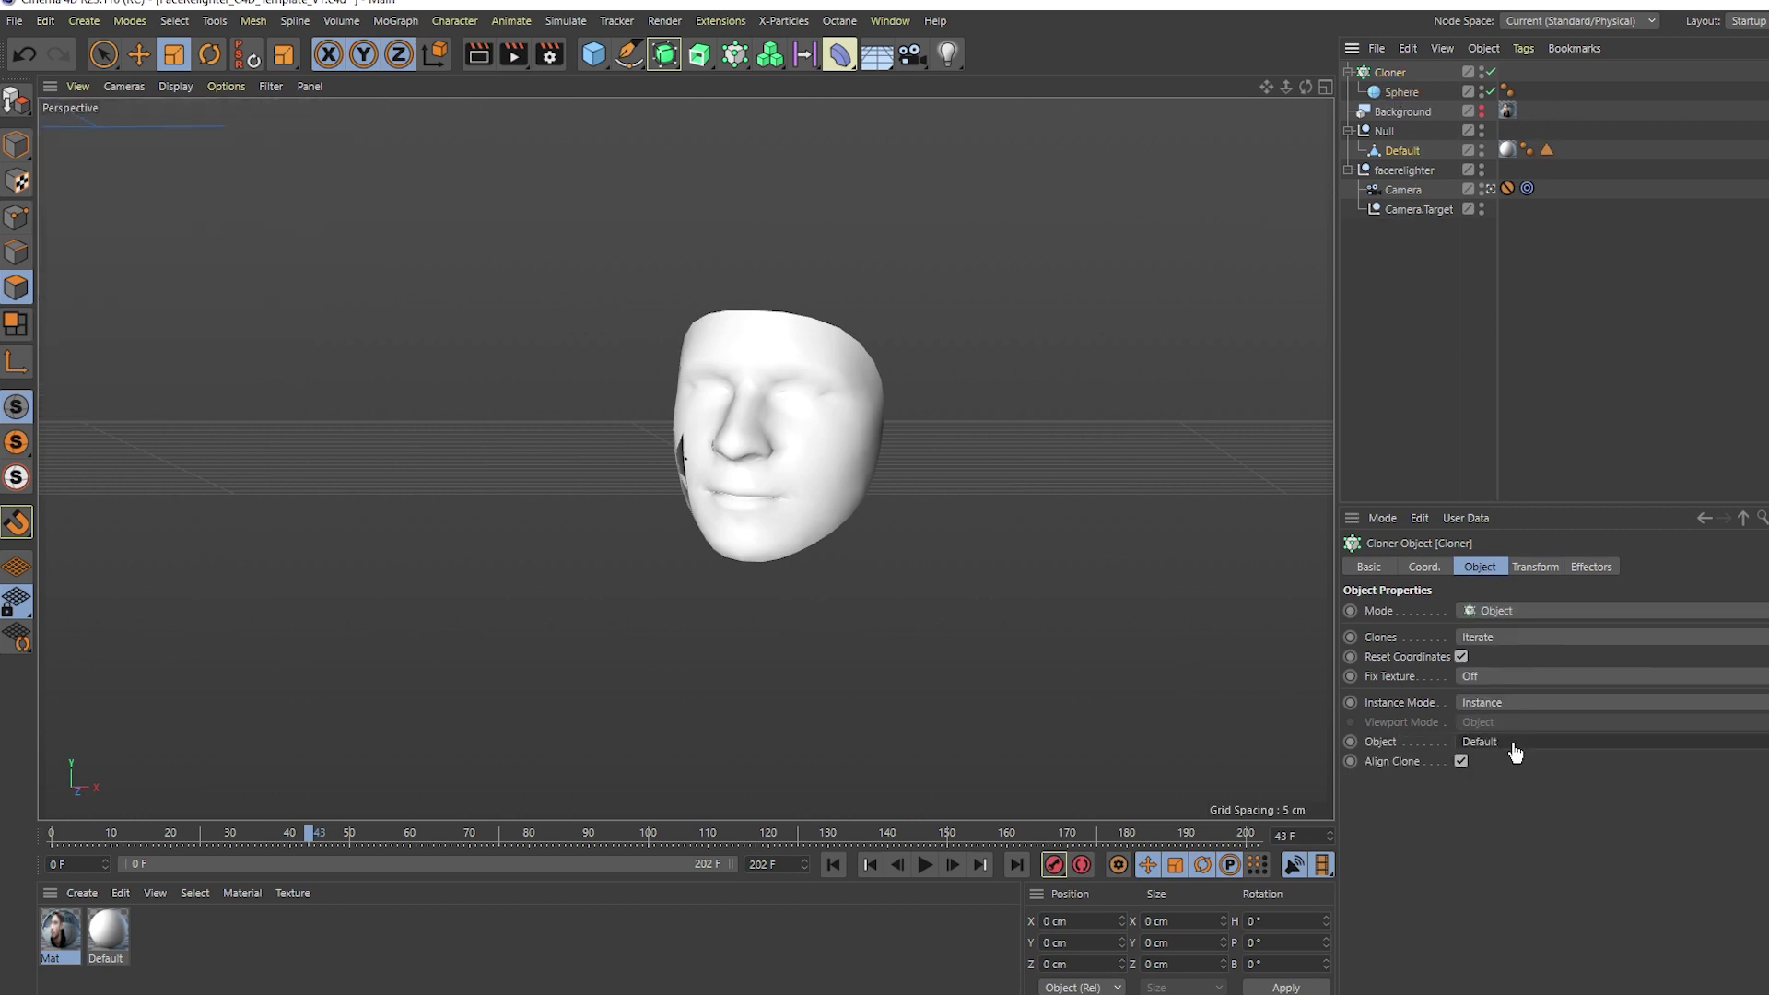
drag(1516, 754, 1514, 749)
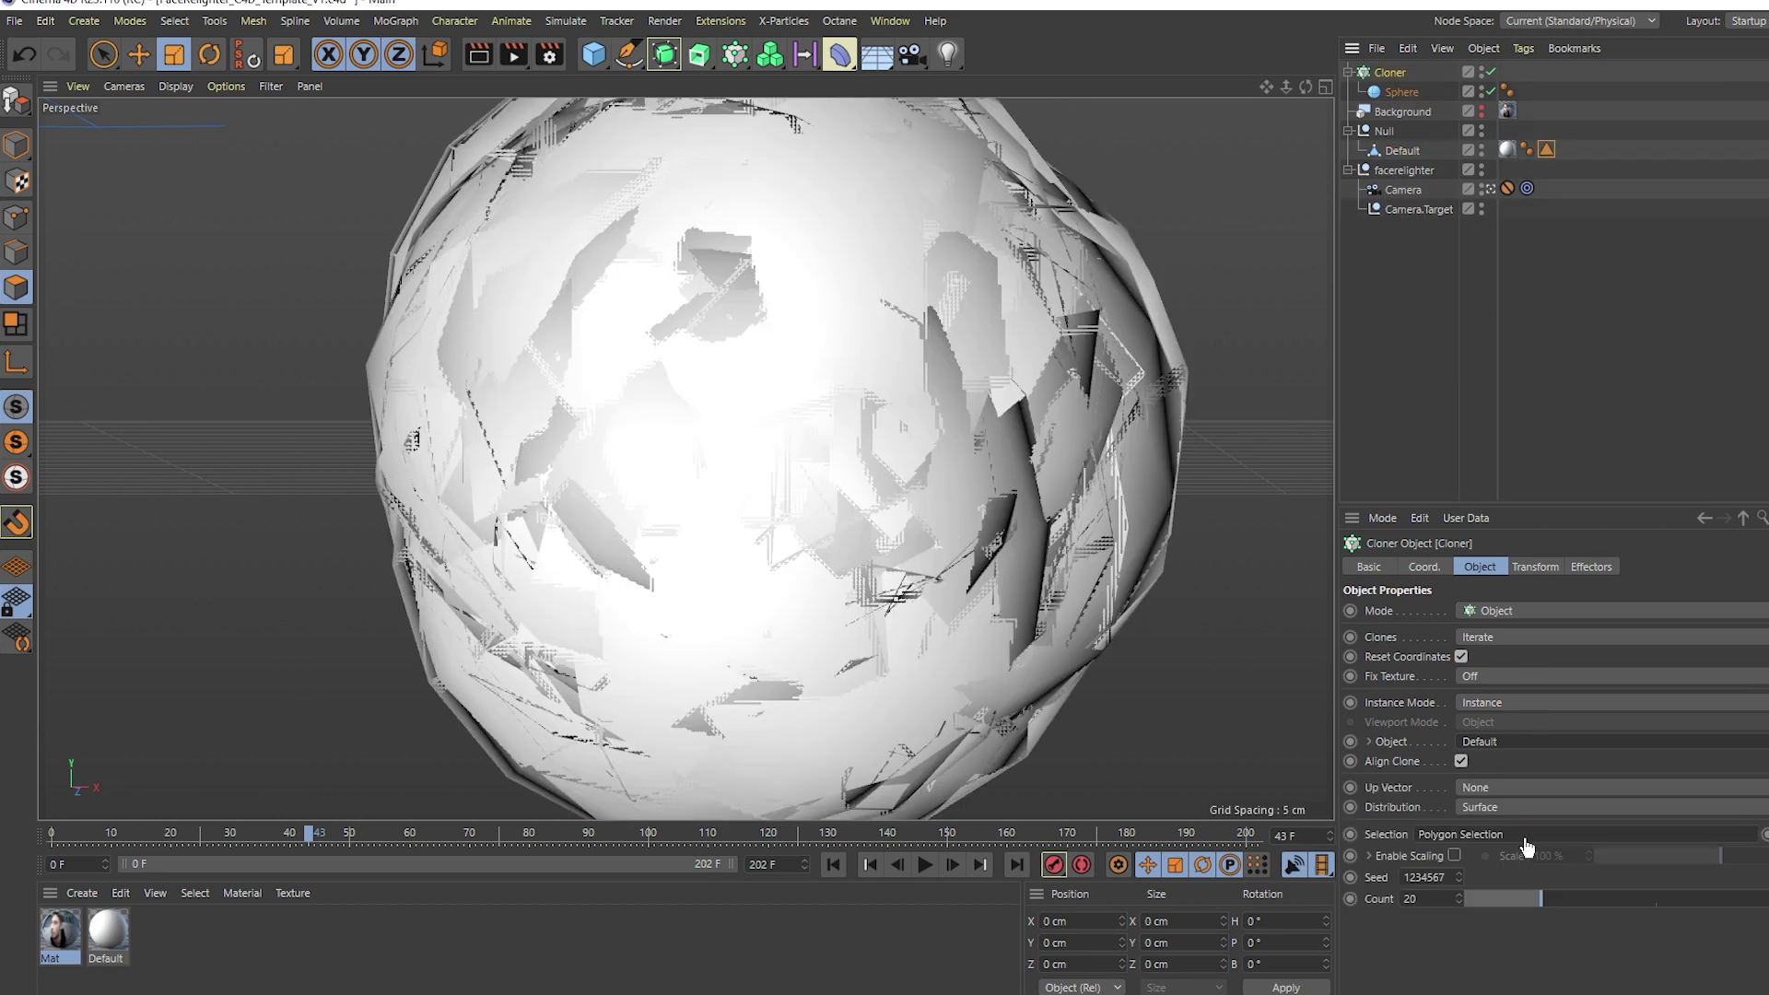
click(1493, 807)
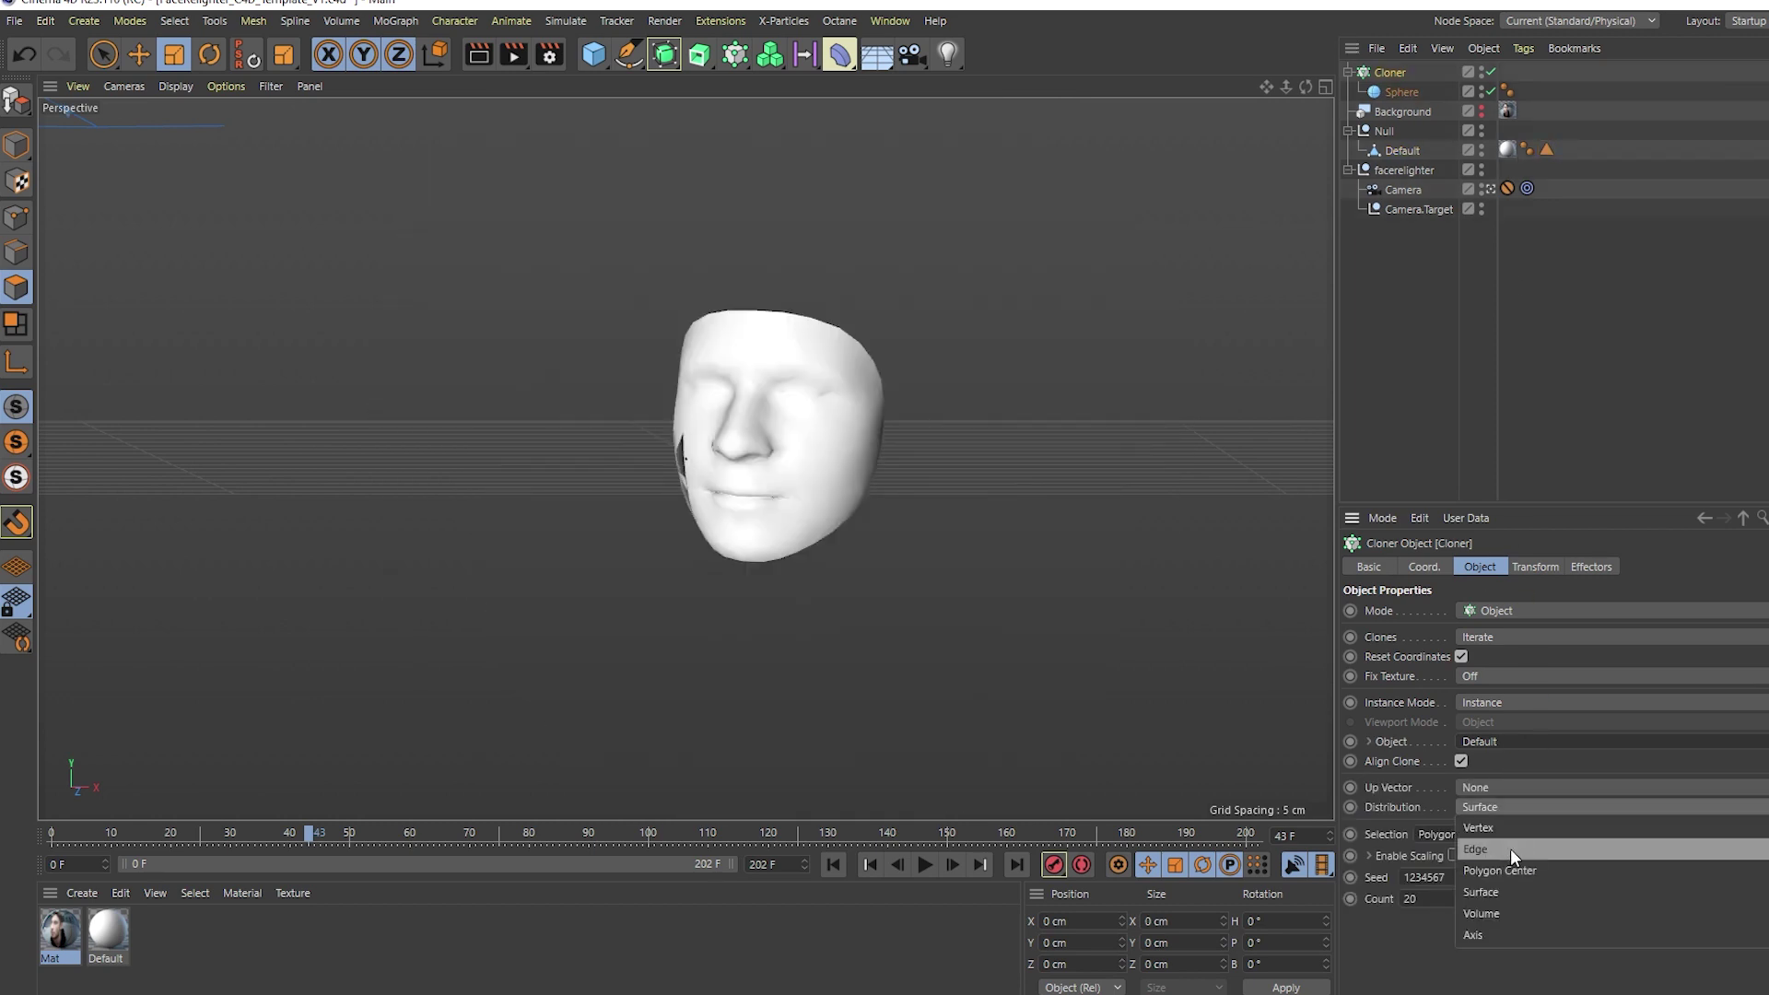
click(1511, 882)
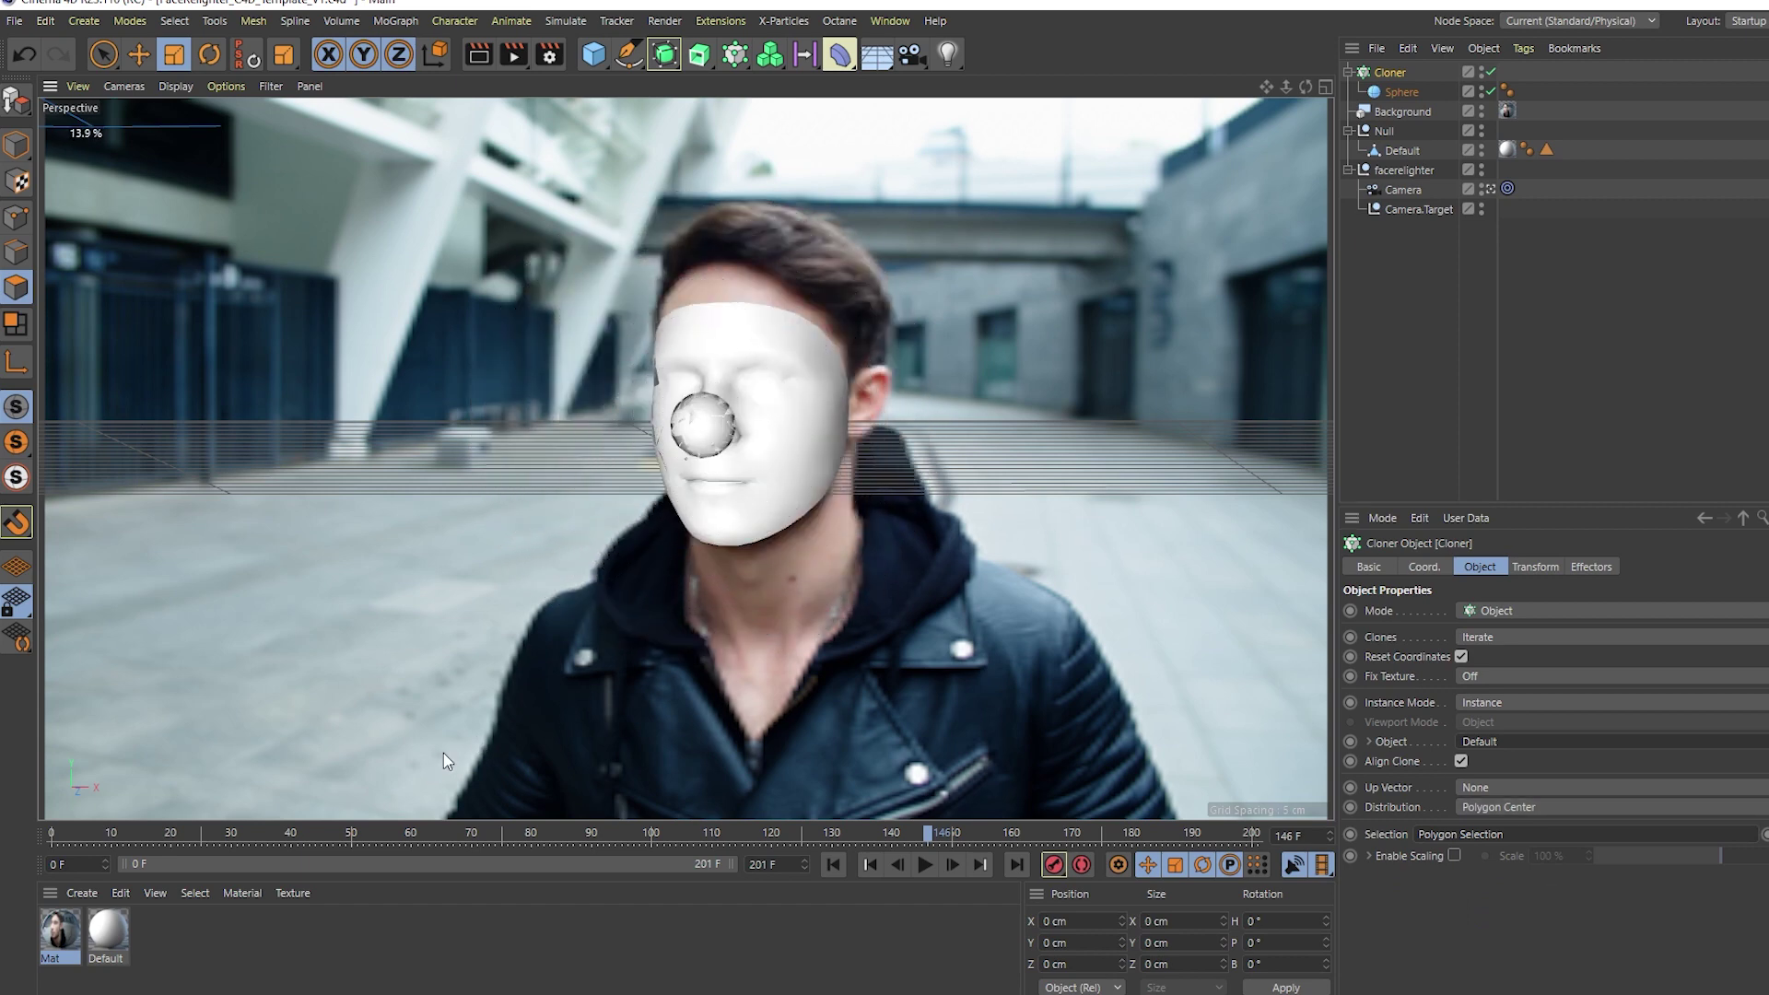
Step: Play back to check the tracking at frame 142, then create a new Octane material
click(926, 865)
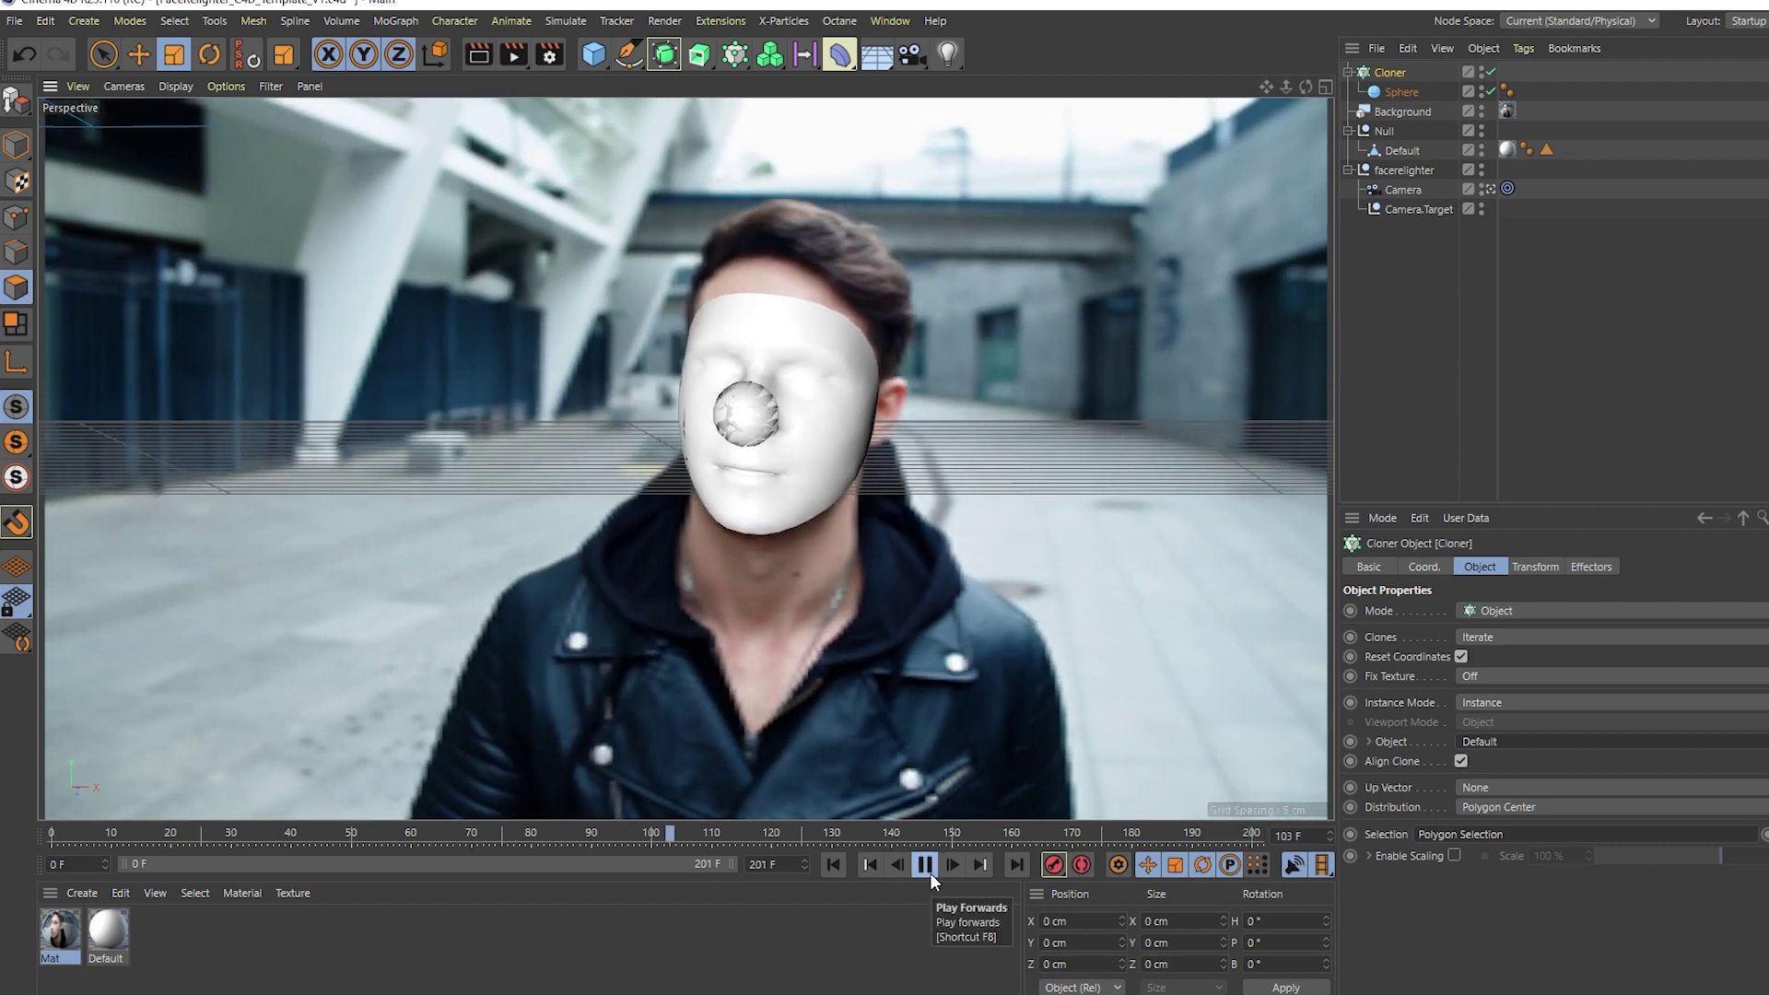
click(931, 872)
click(1364, 408)
click(121, 893)
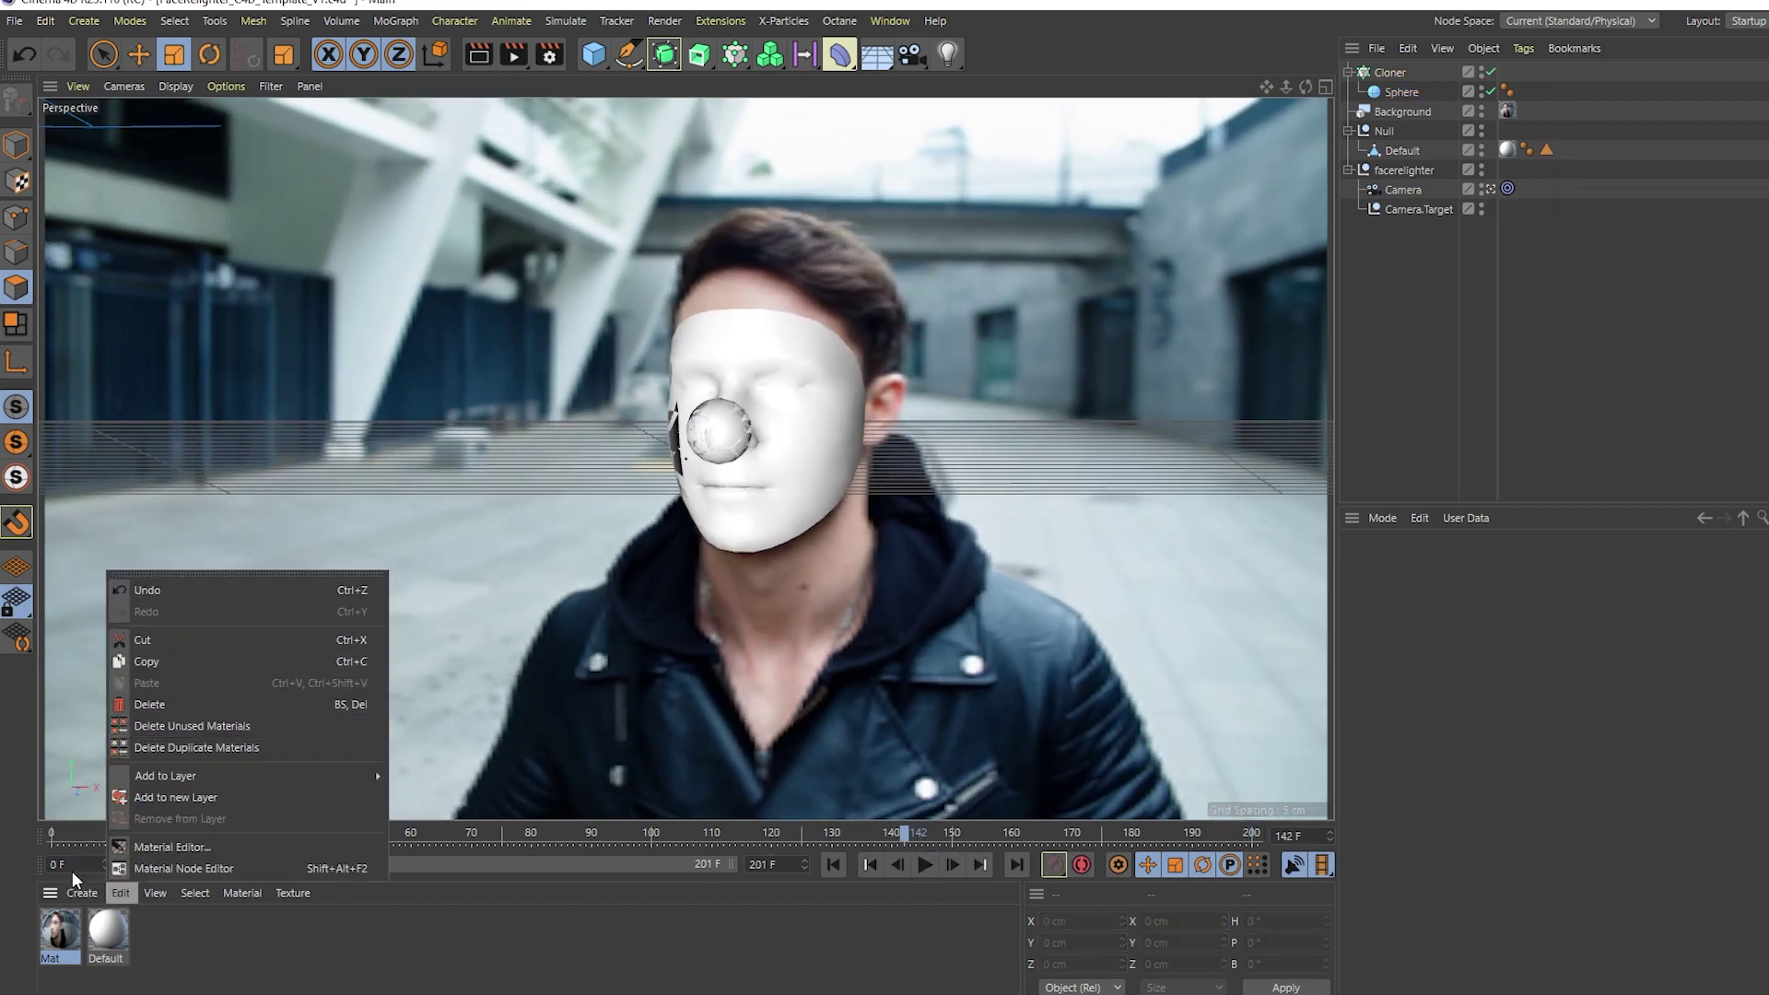
click(82, 893)
mouse_move(114, 719)
mouse_move(317, 719)
click(446, 783)
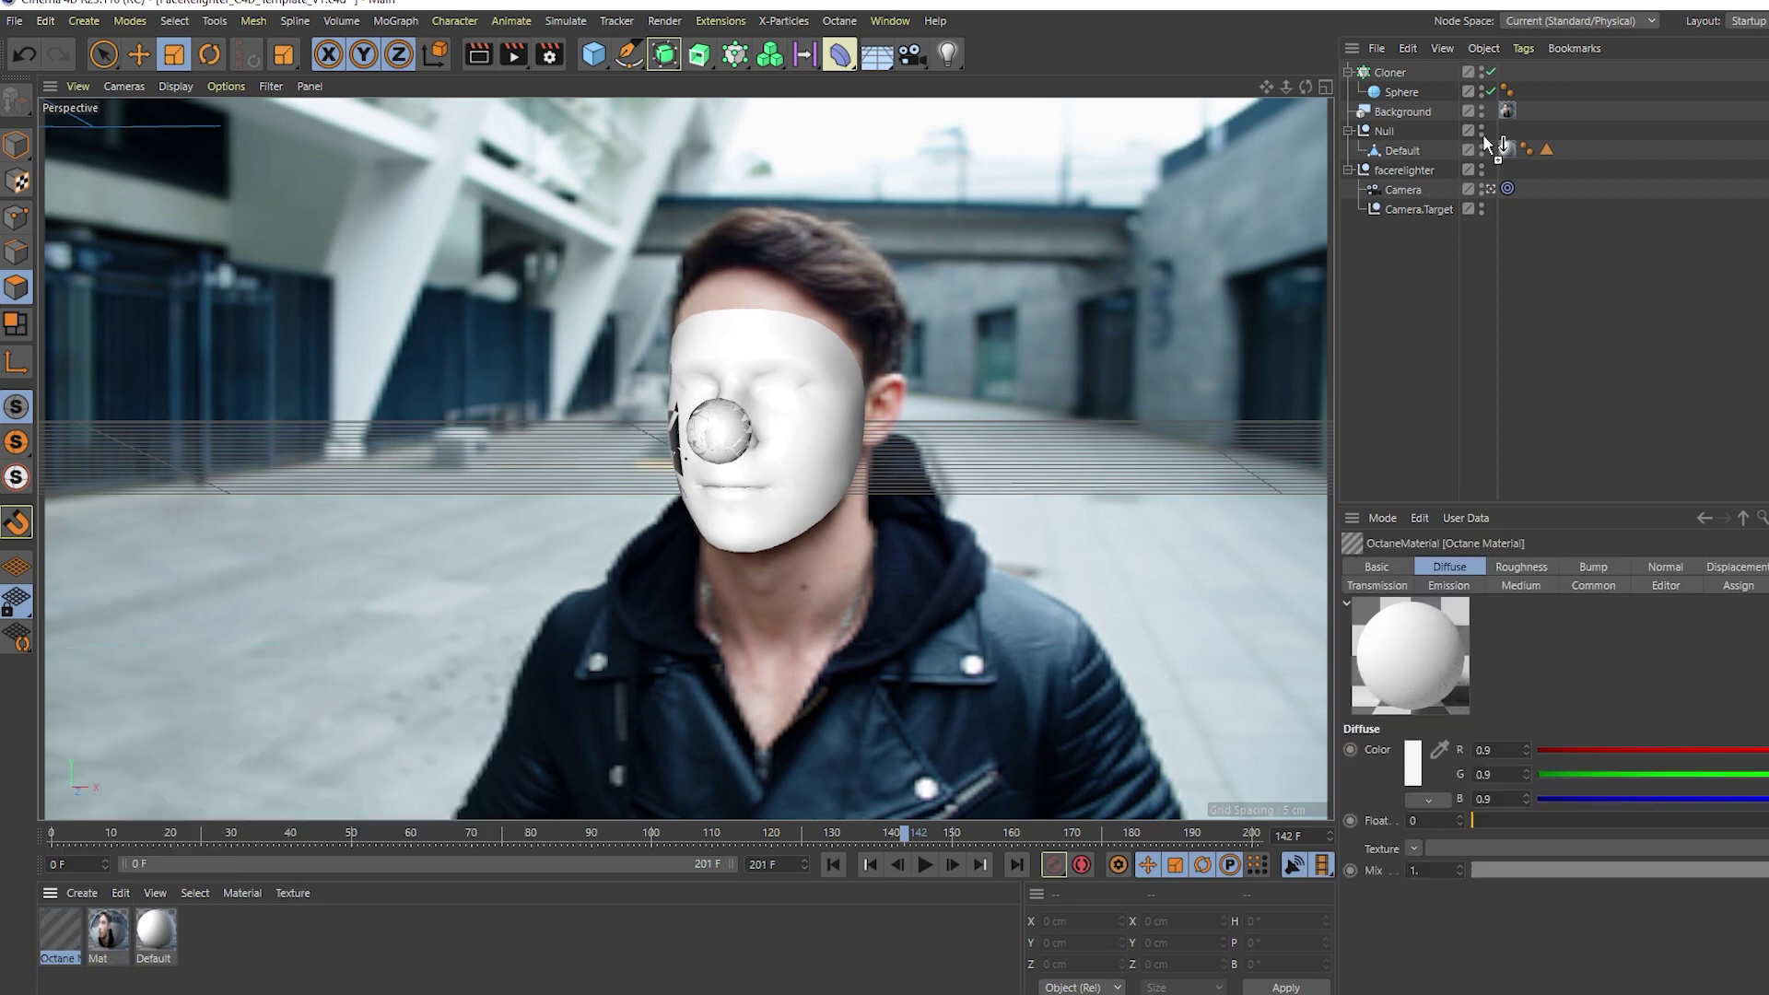
Step: Enable Shadow catcher in the new Octane material's Common settings
double_click(59, 930)
click(336, 619)
click(617, 203)
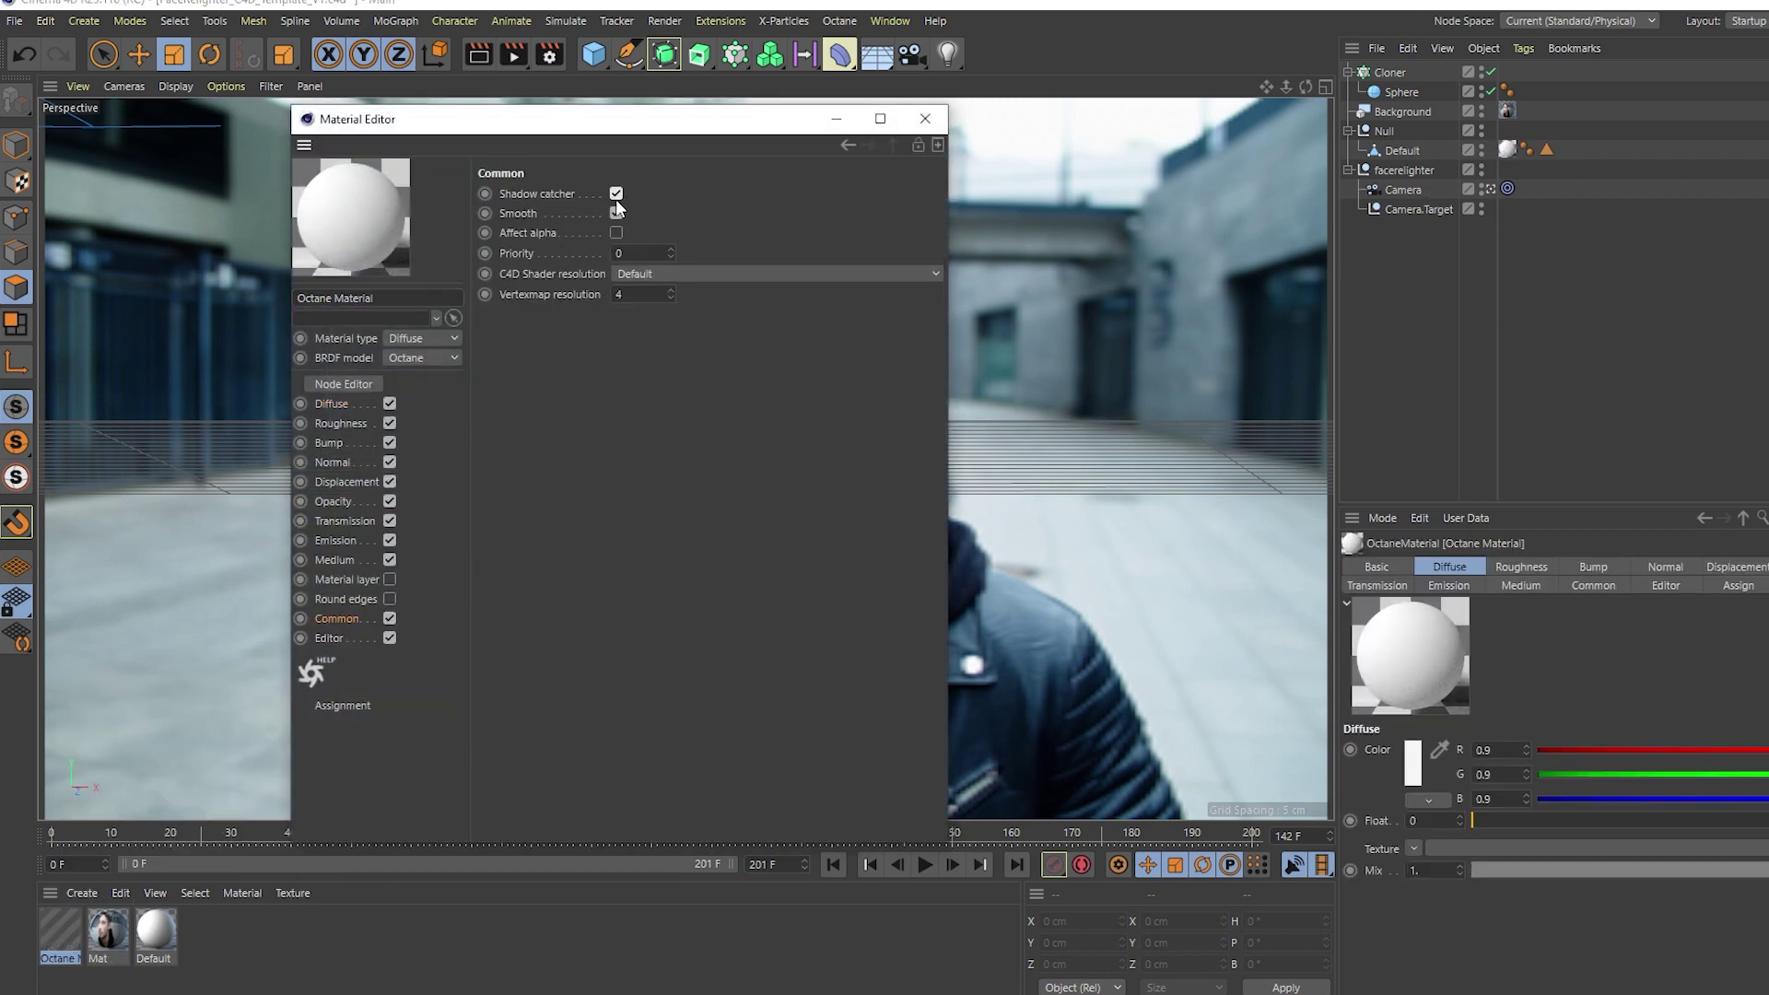
Step: Open the Octane Live Viewer window and browse its options
click(839, 20)
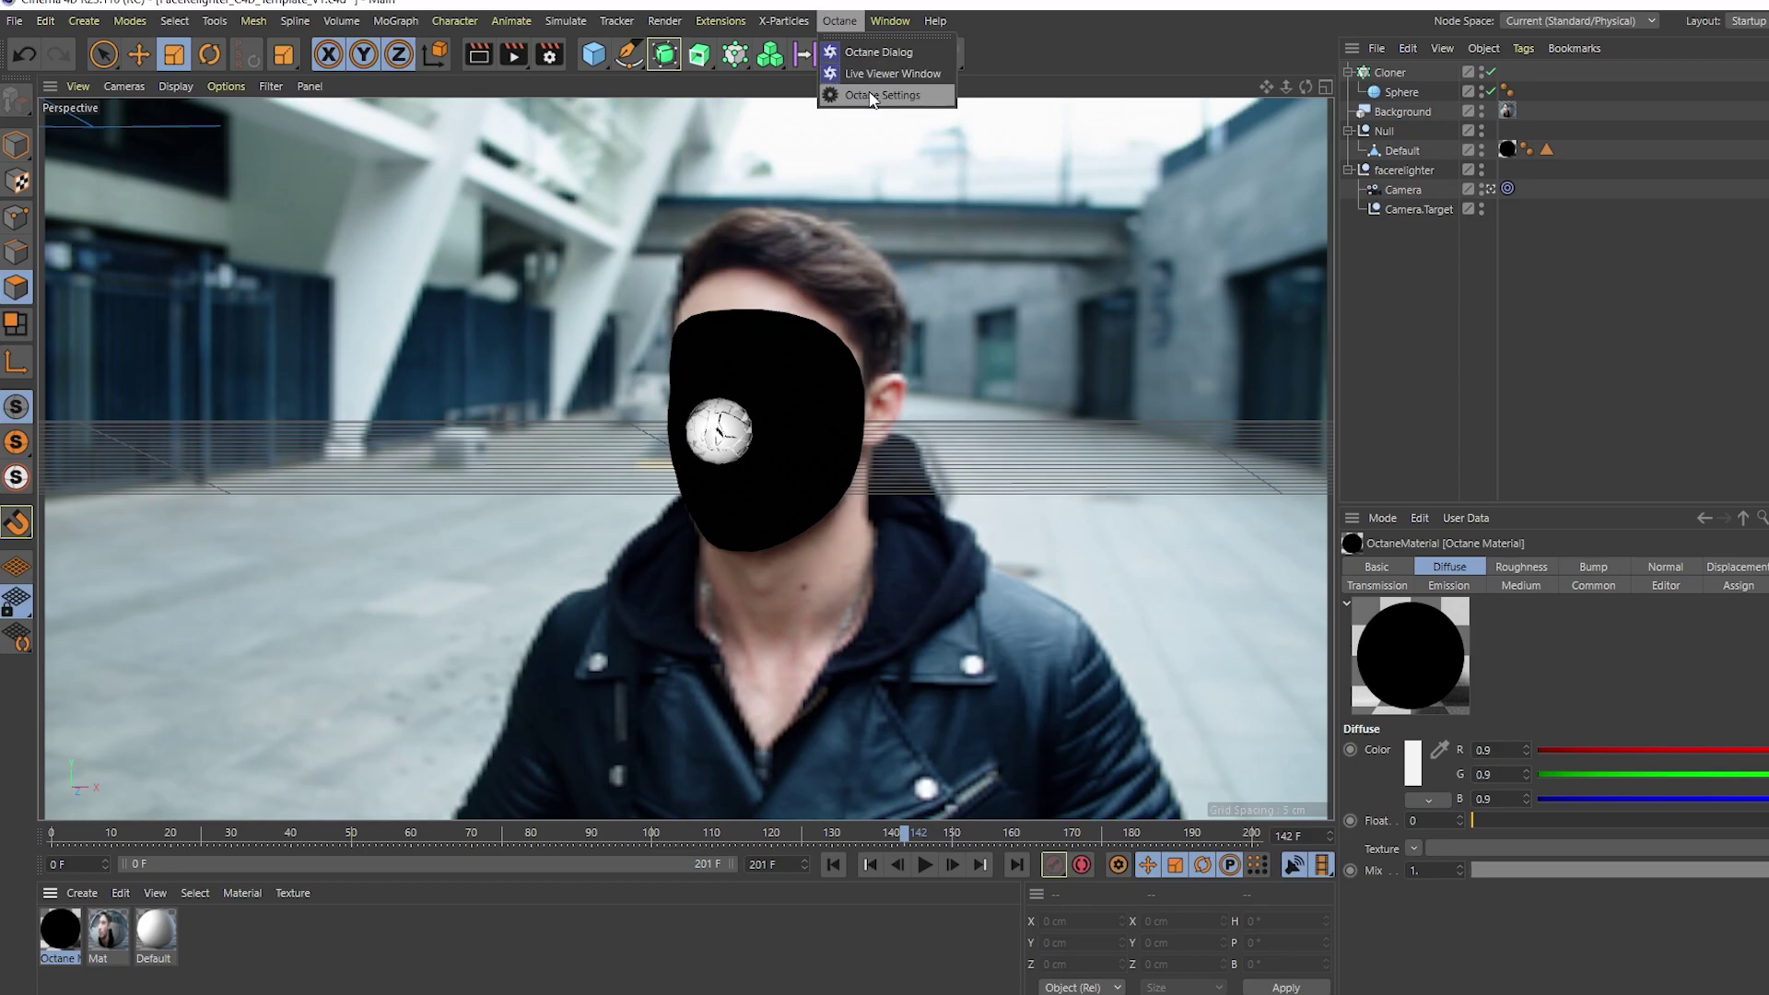
click(873, 97)
click(1344, 268)
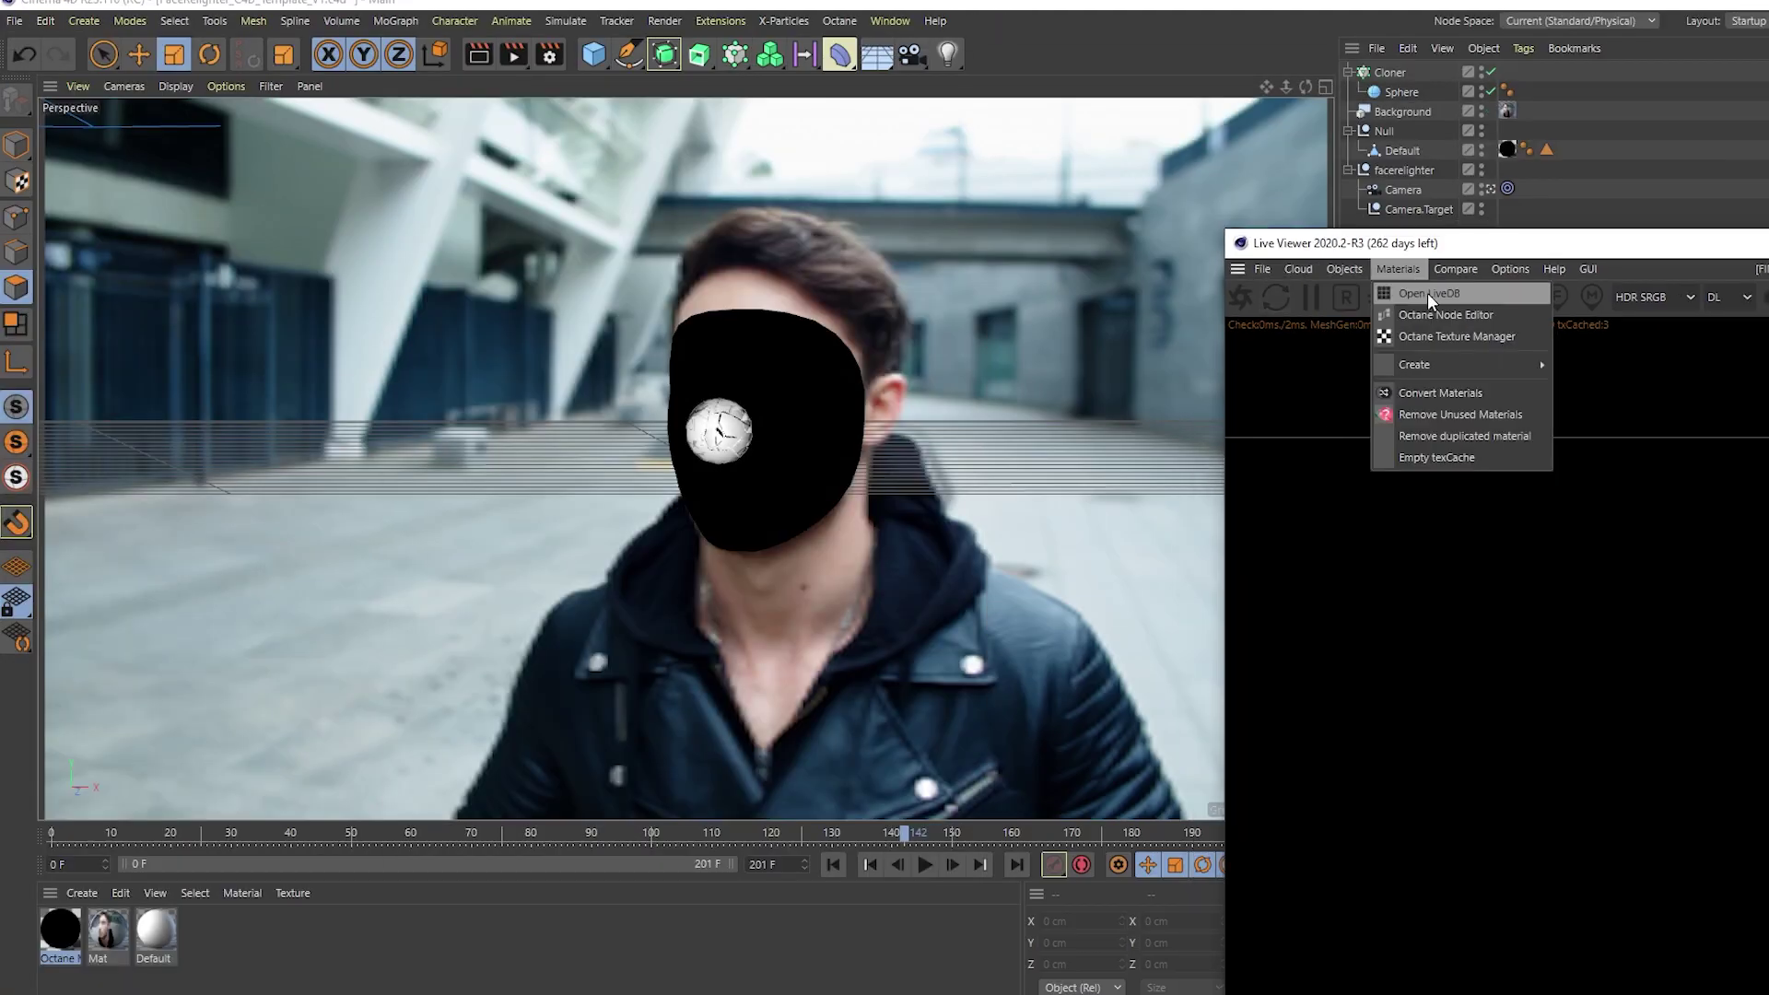
Step: Download Red Balloon from LiveDB, try it on the face mesh, then undo
click(1427, 292)
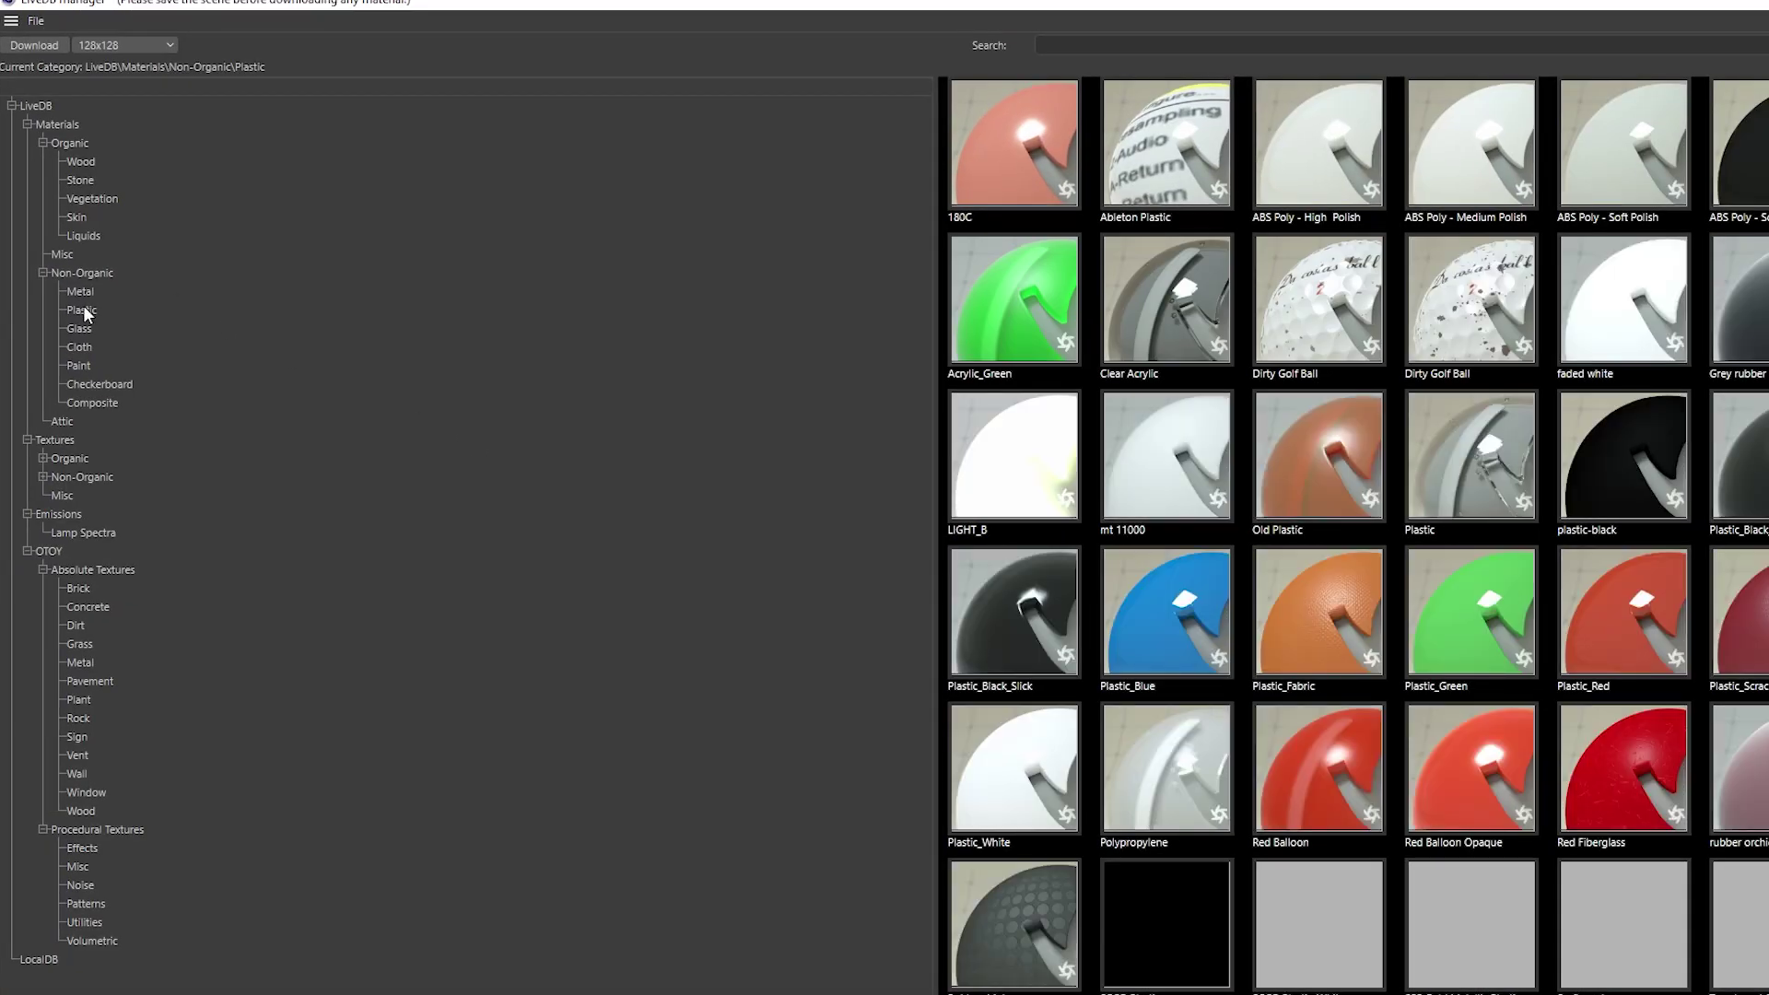
right_click(1347, 765)
click(1392, 798)
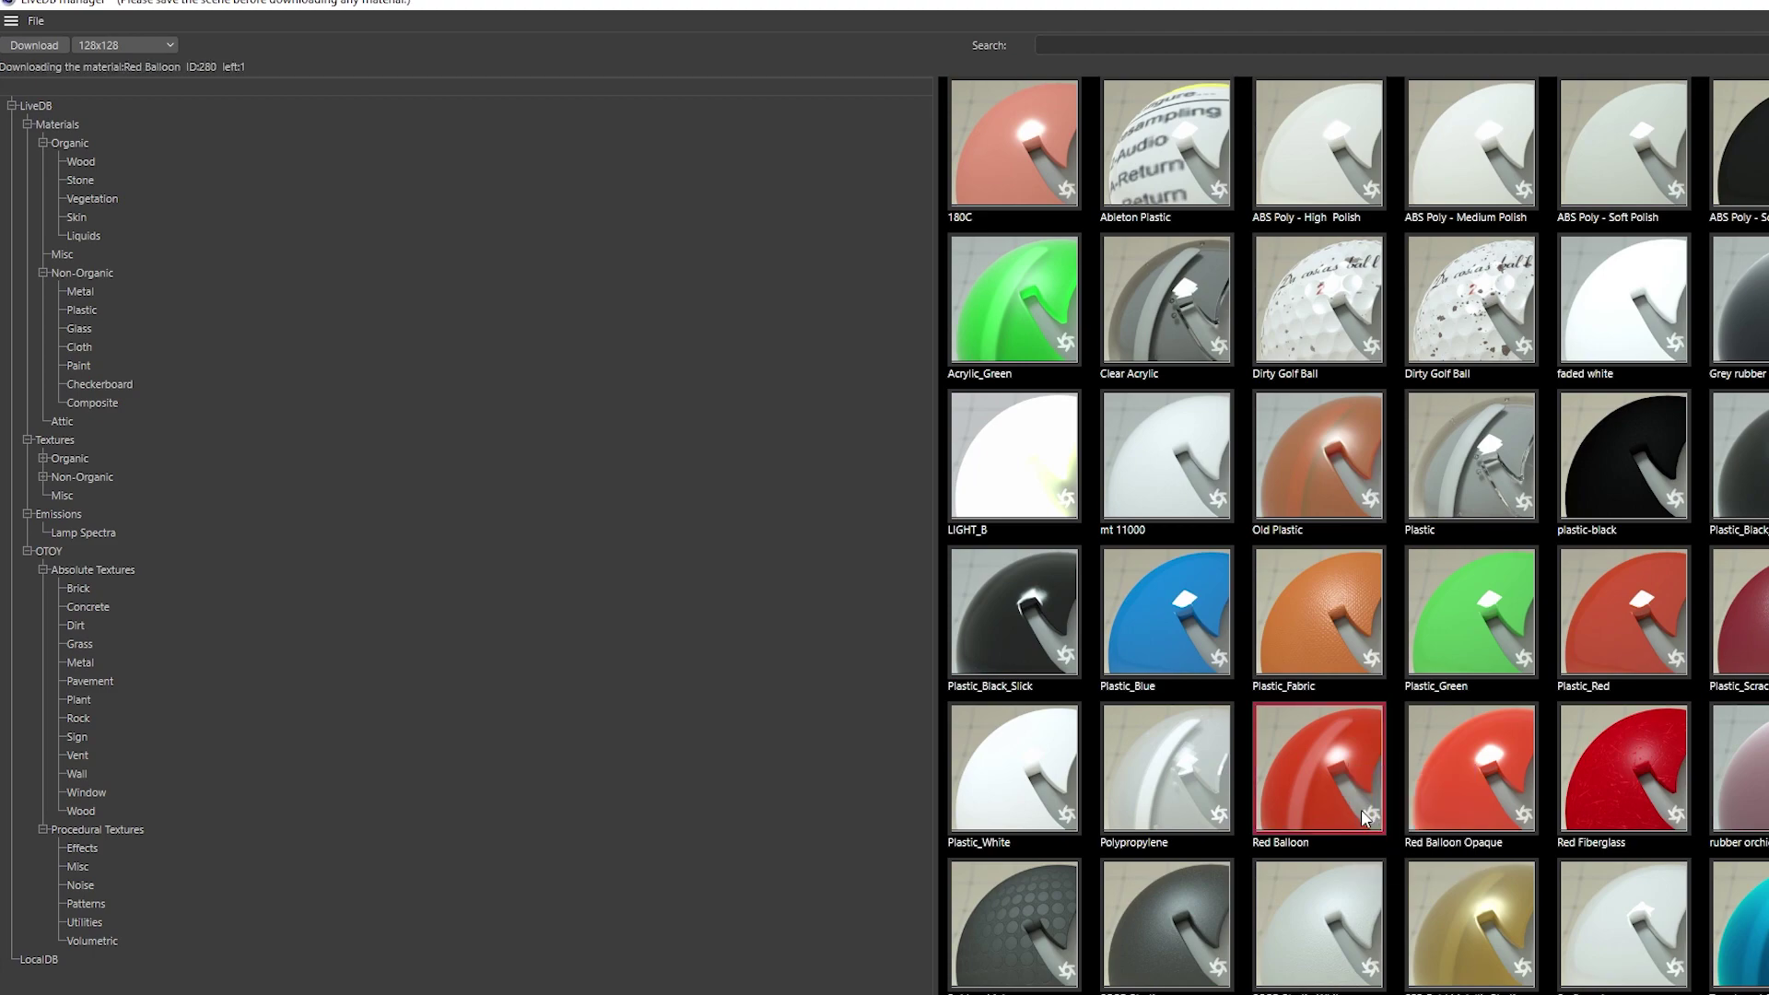
drag(67, 942, 792, 461)
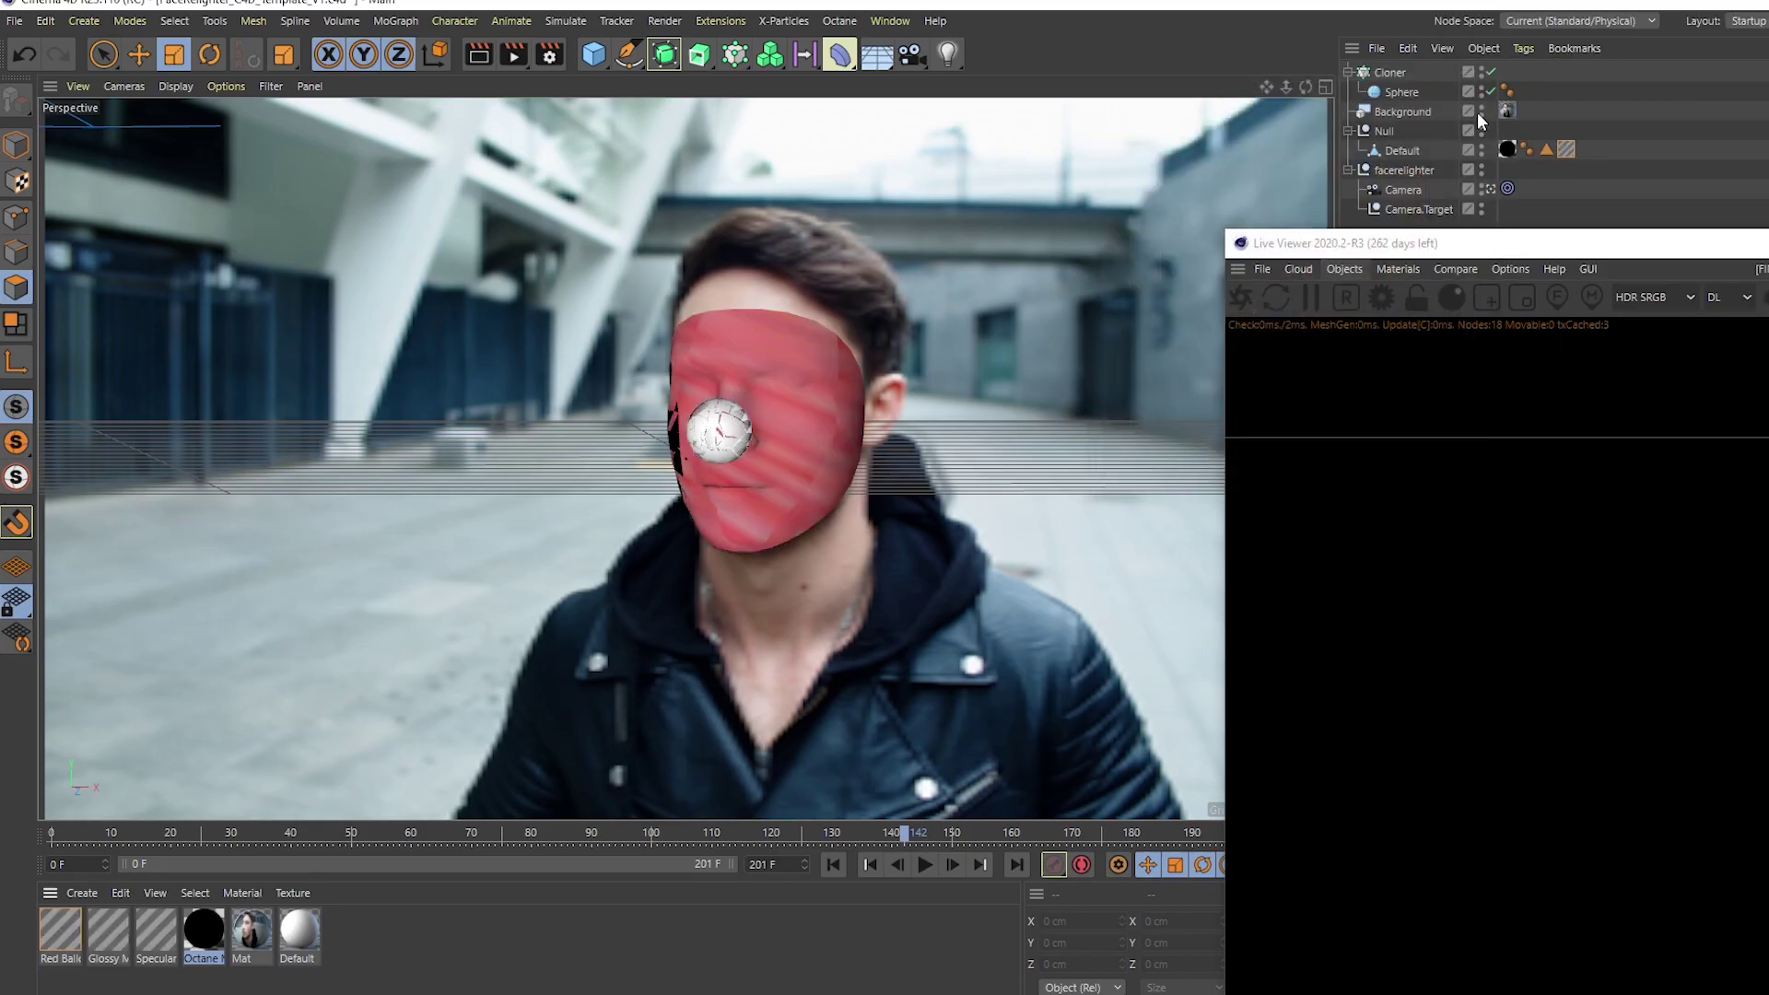
key(ctrl+z)
click(1246, 297)
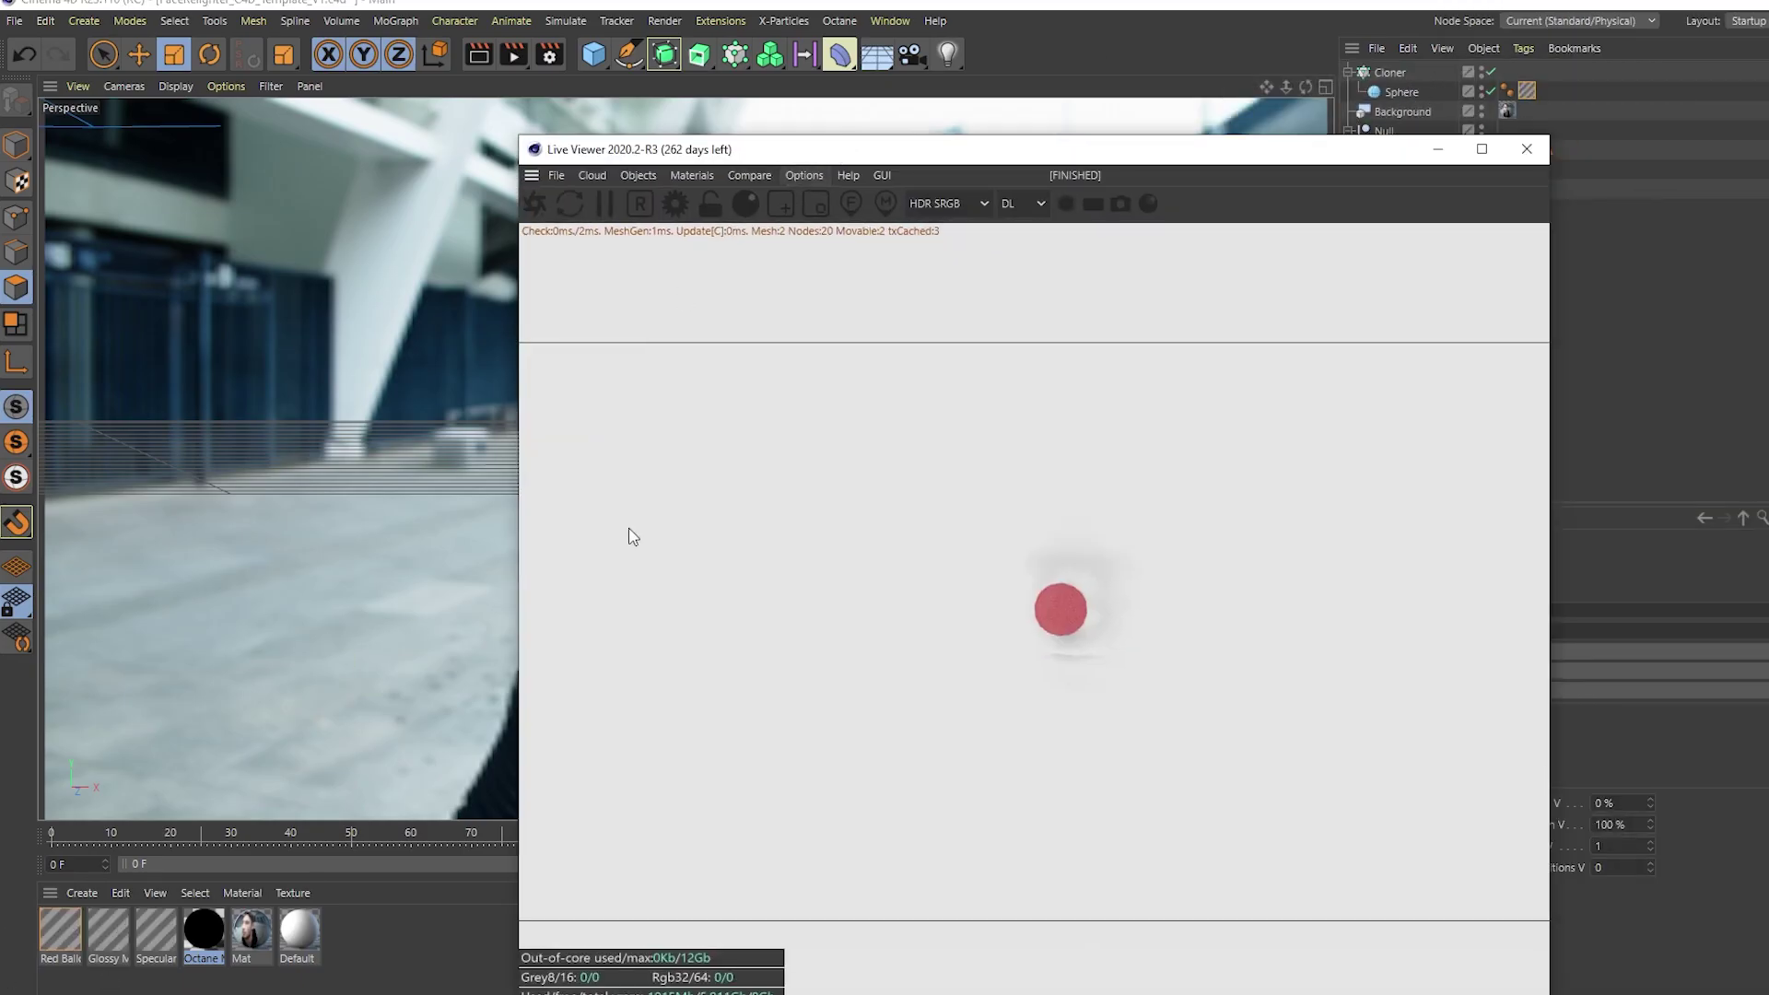
drag(1272, 152, 711, 242)
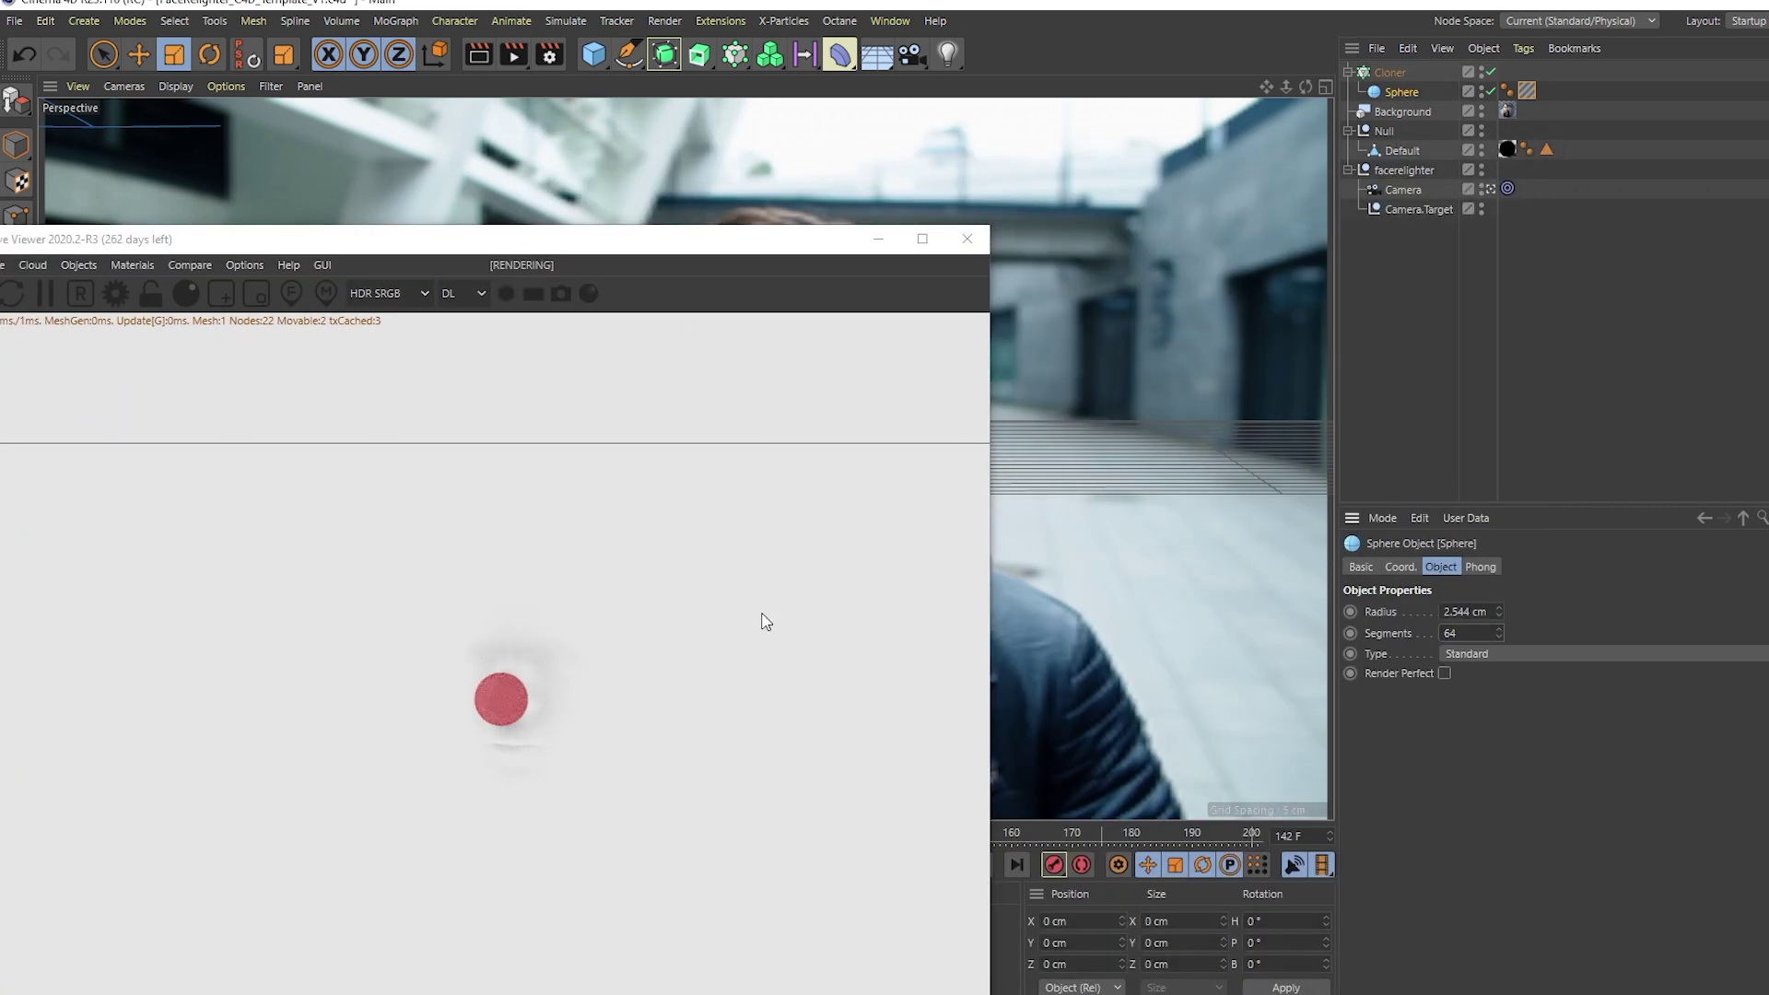
drag(537, 242, 1155, 48)
Step: Reopen the LiveDB library full screen and download the Red Fiberglass material
click(754, 71)
click(813, 144)
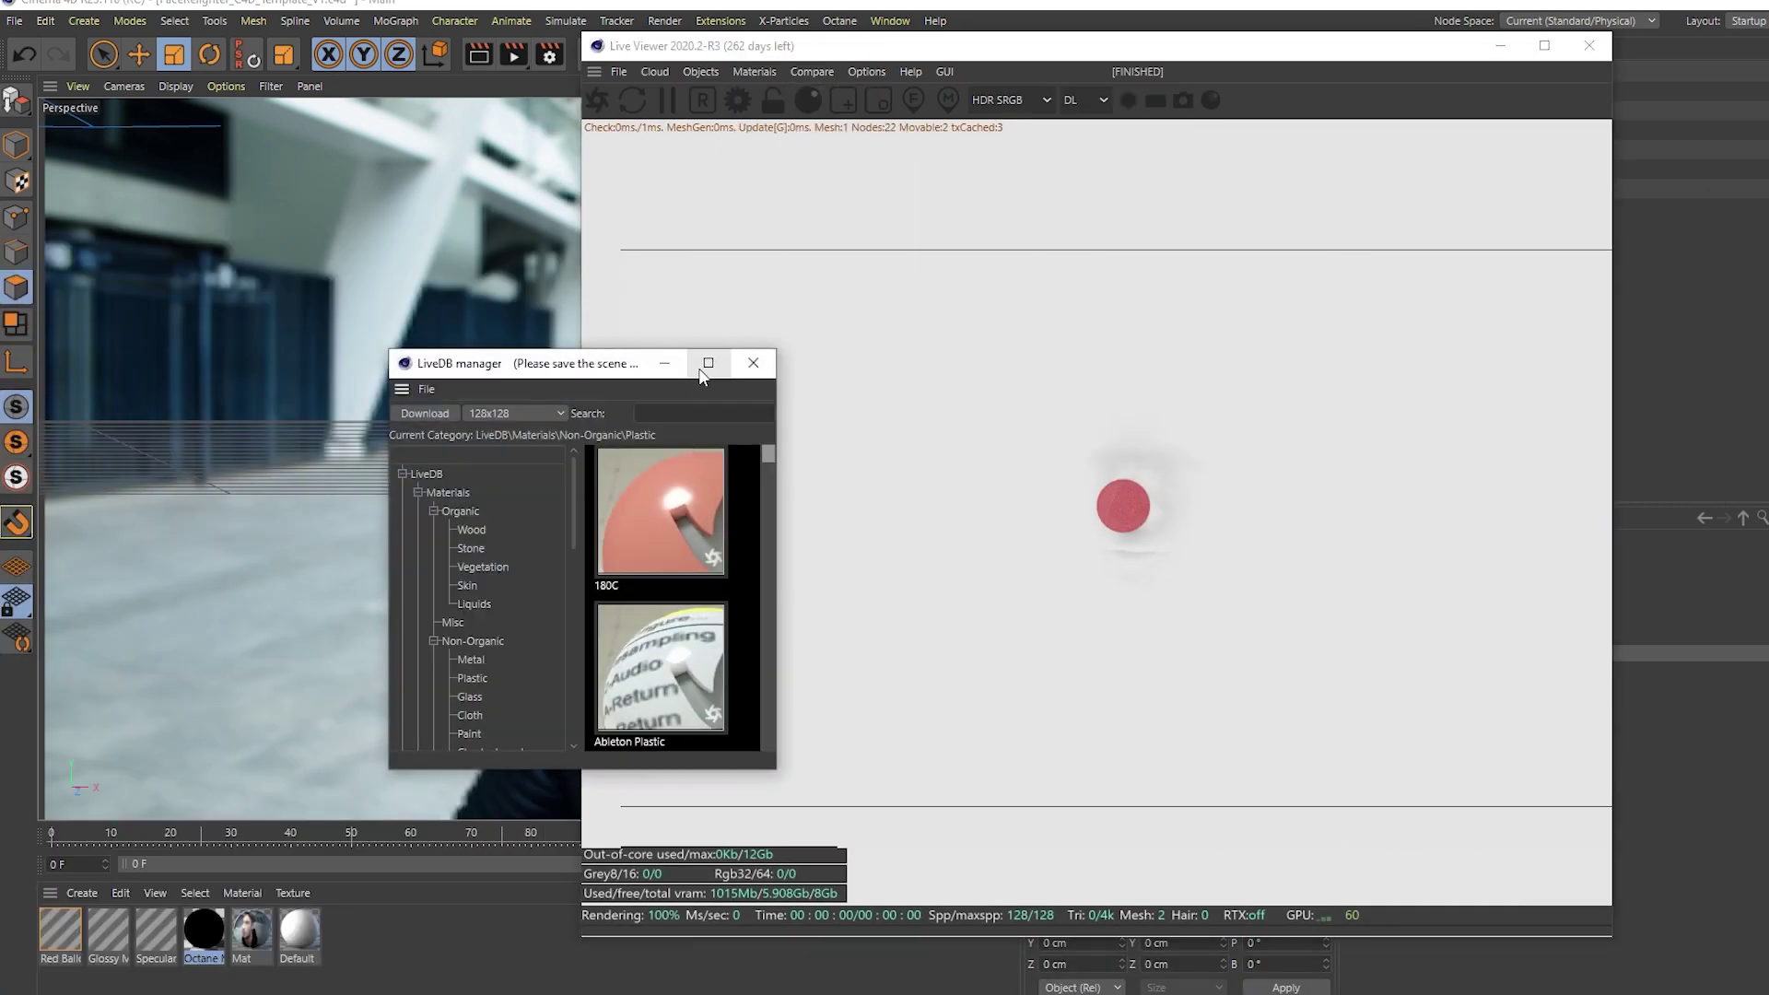
click(706, 365)
scroll(1623, 701, down, 3)
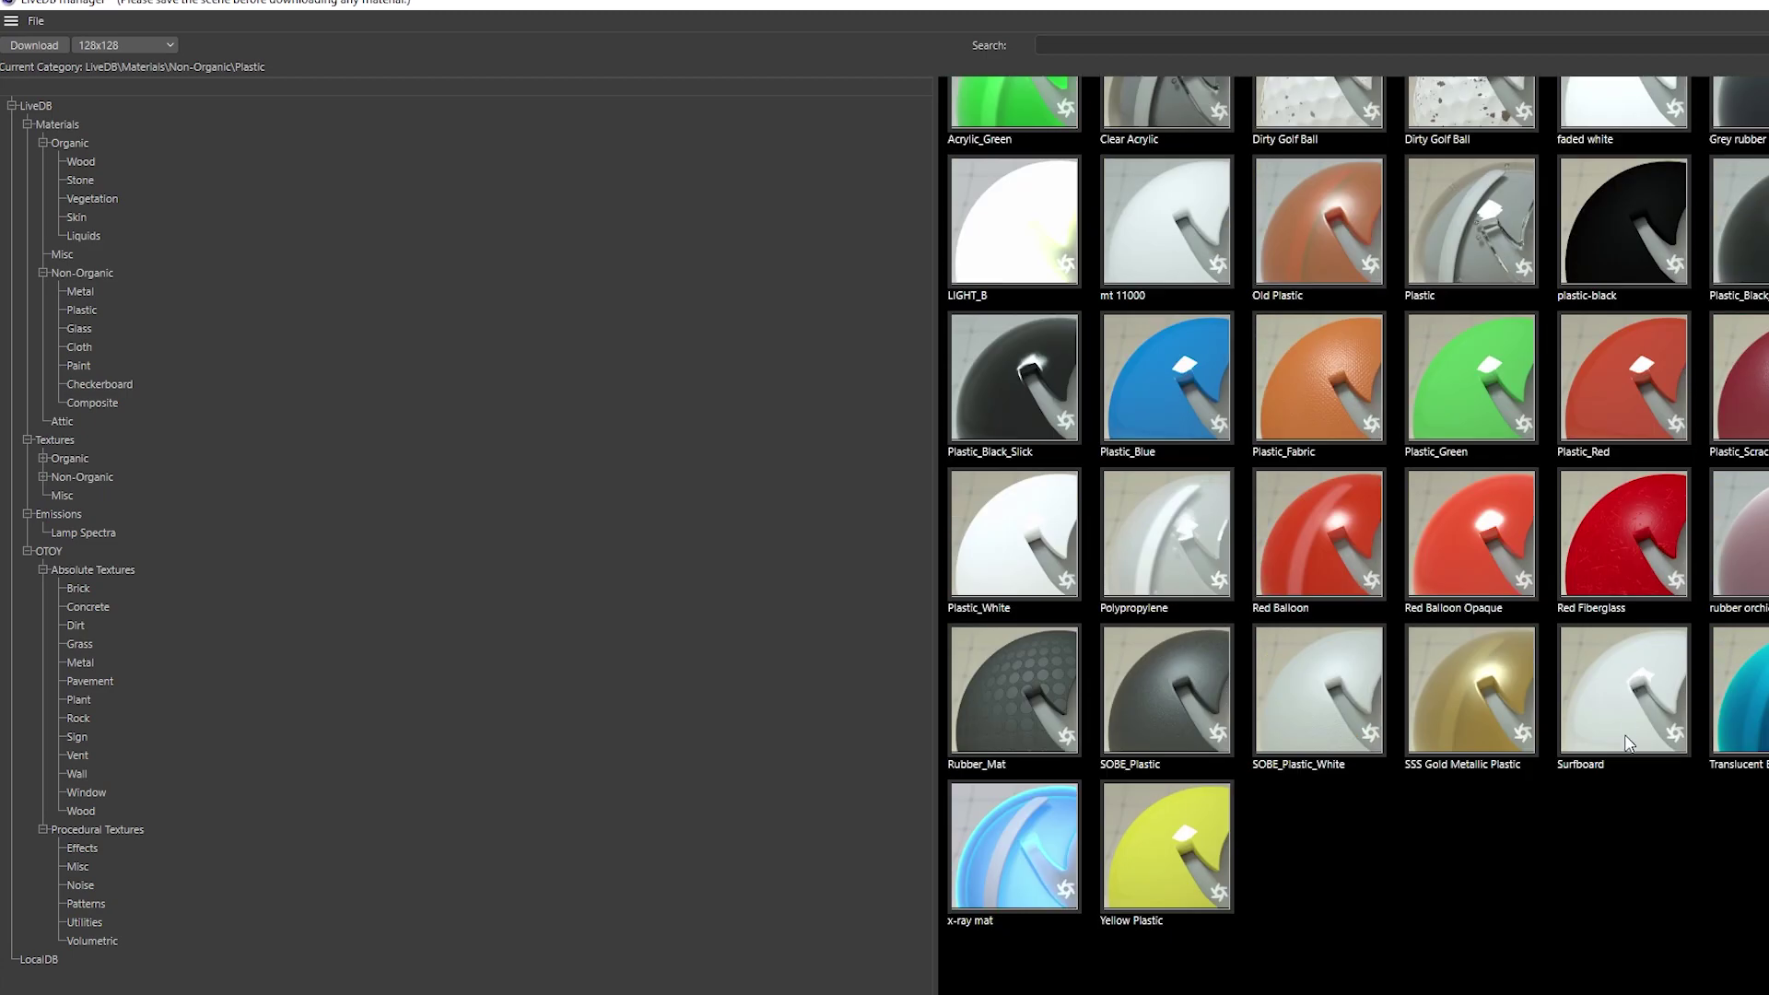
scroll(1629, 743, up, 2)
right_click(1633, 676)
click(1686, 693)
Step: Dock the Octane Live Viewer beside the scene view
click(1018, 54)
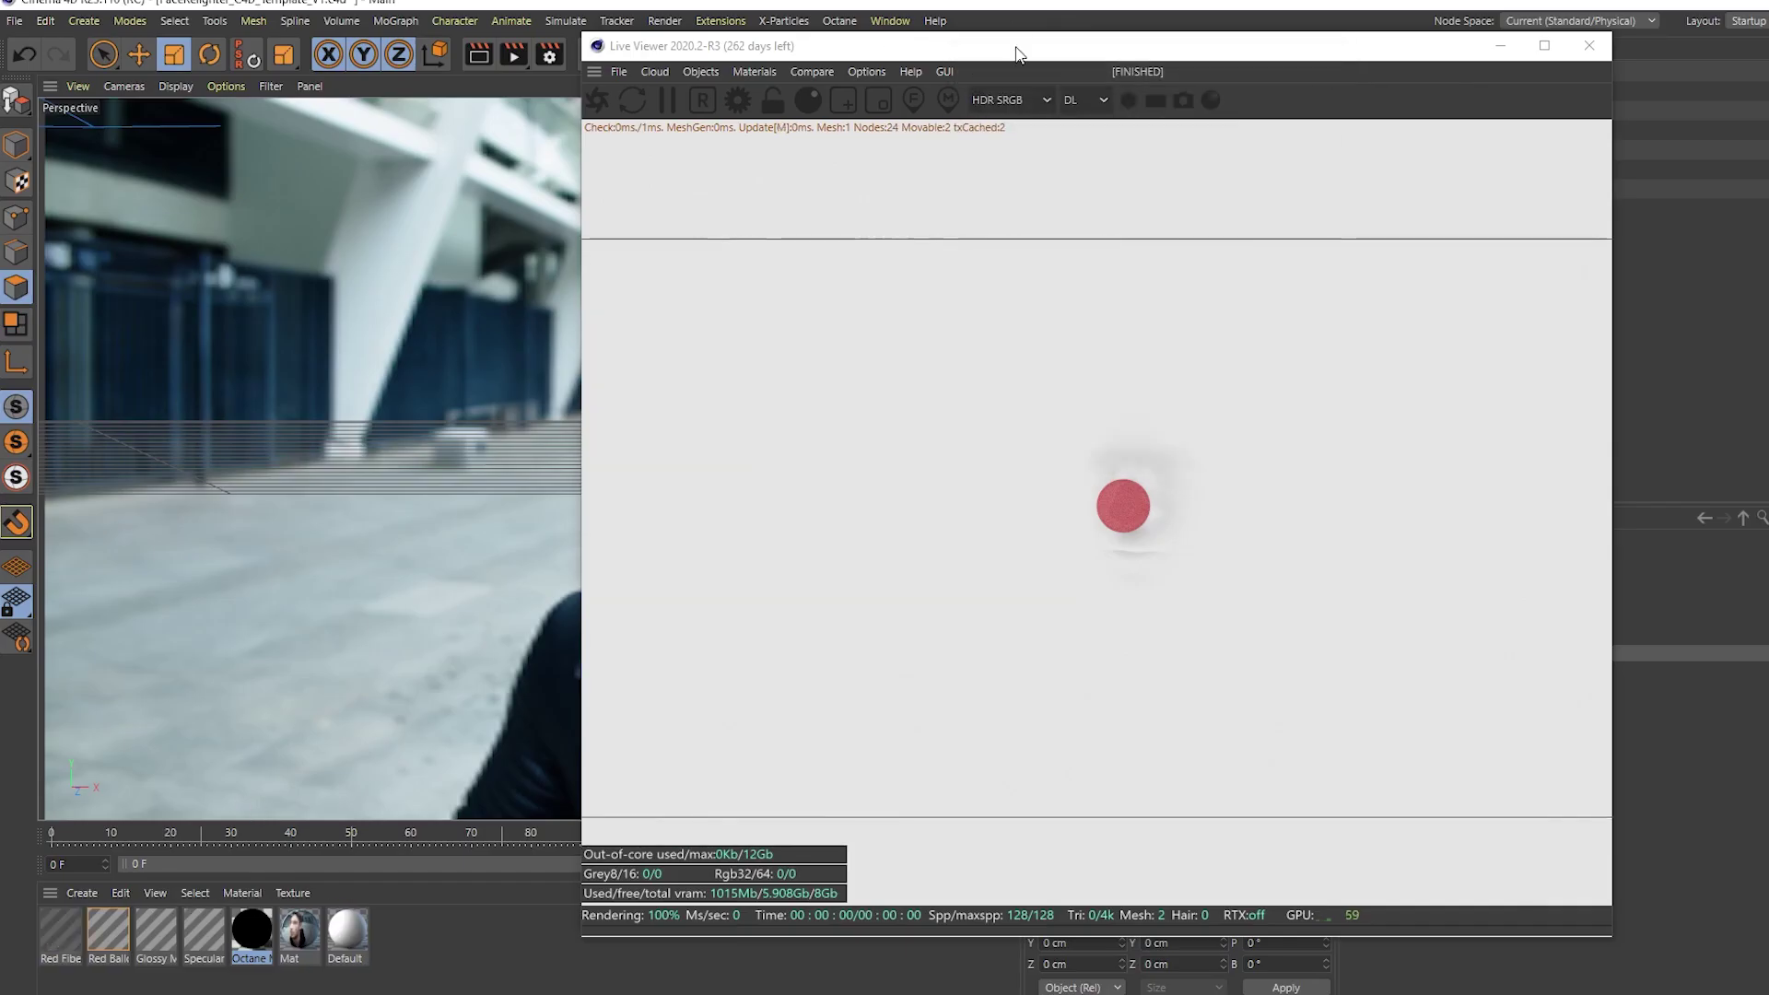
drag(1018, 53, 1025, 654)
drag(901, 657, 752, 115)
drag(333, 136, 1523, 91)
Step: Add an OctaneSky Texture Environment and select its Environment tag
click(1330, 553)
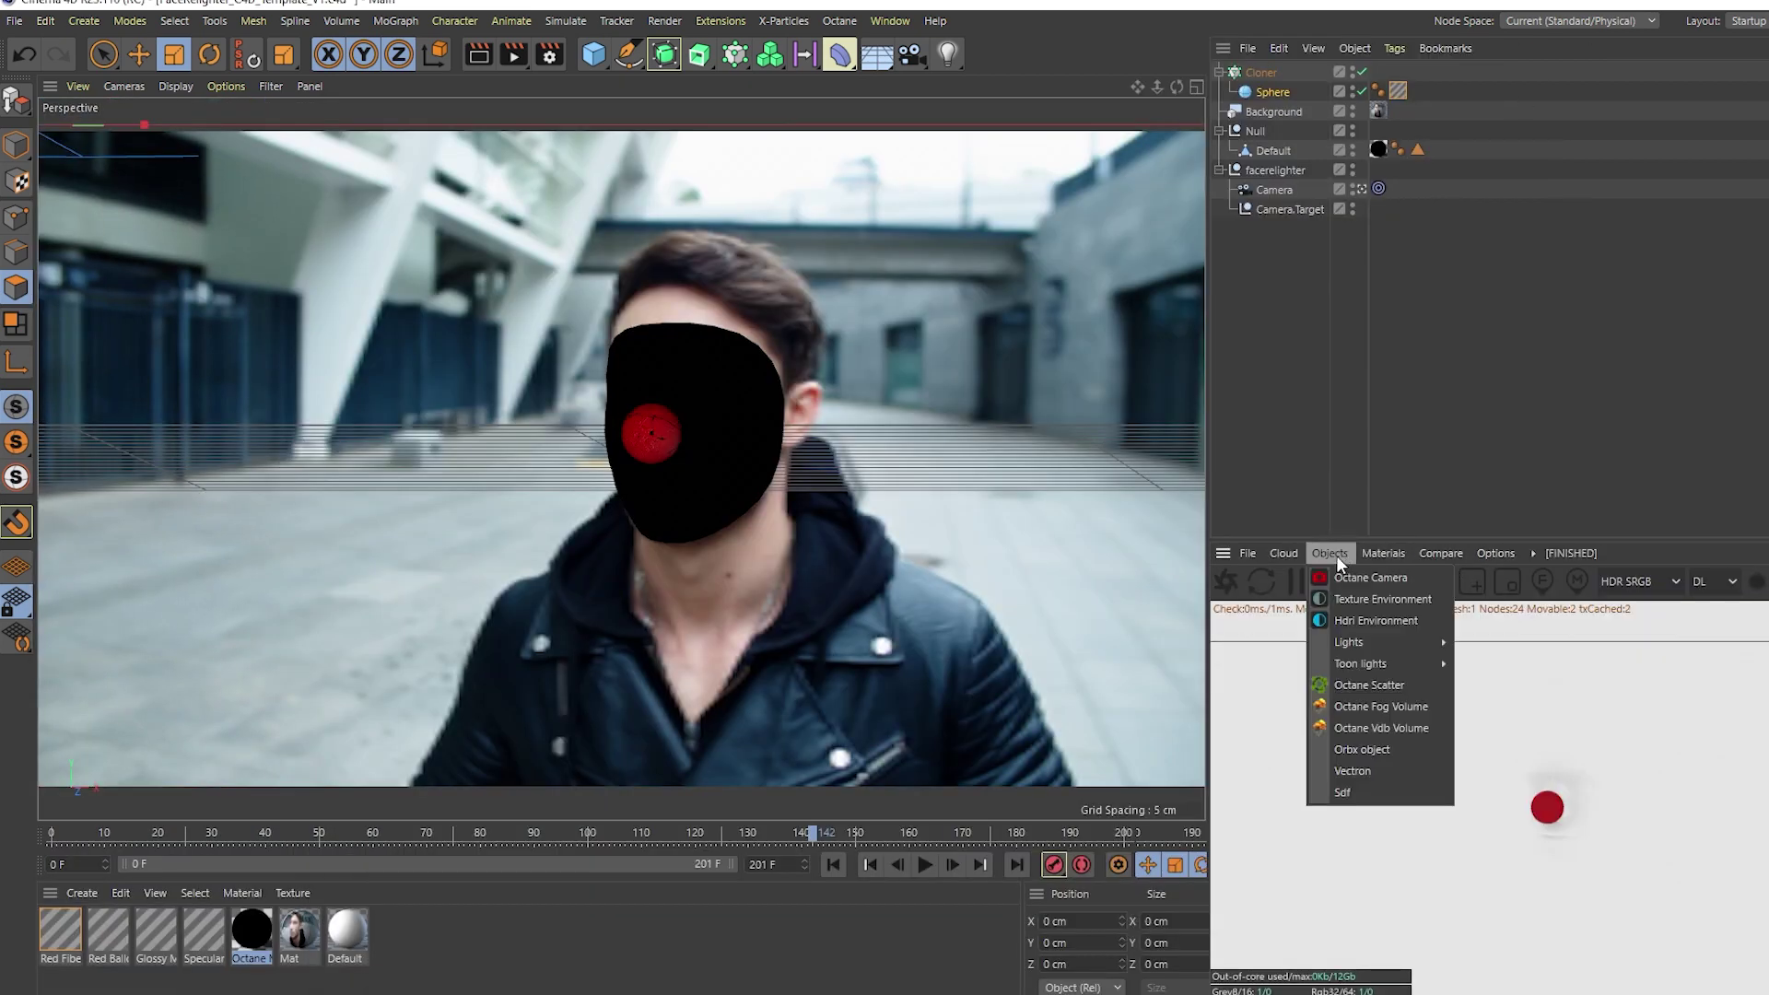
click(1354, 606)
click(1380, 72)
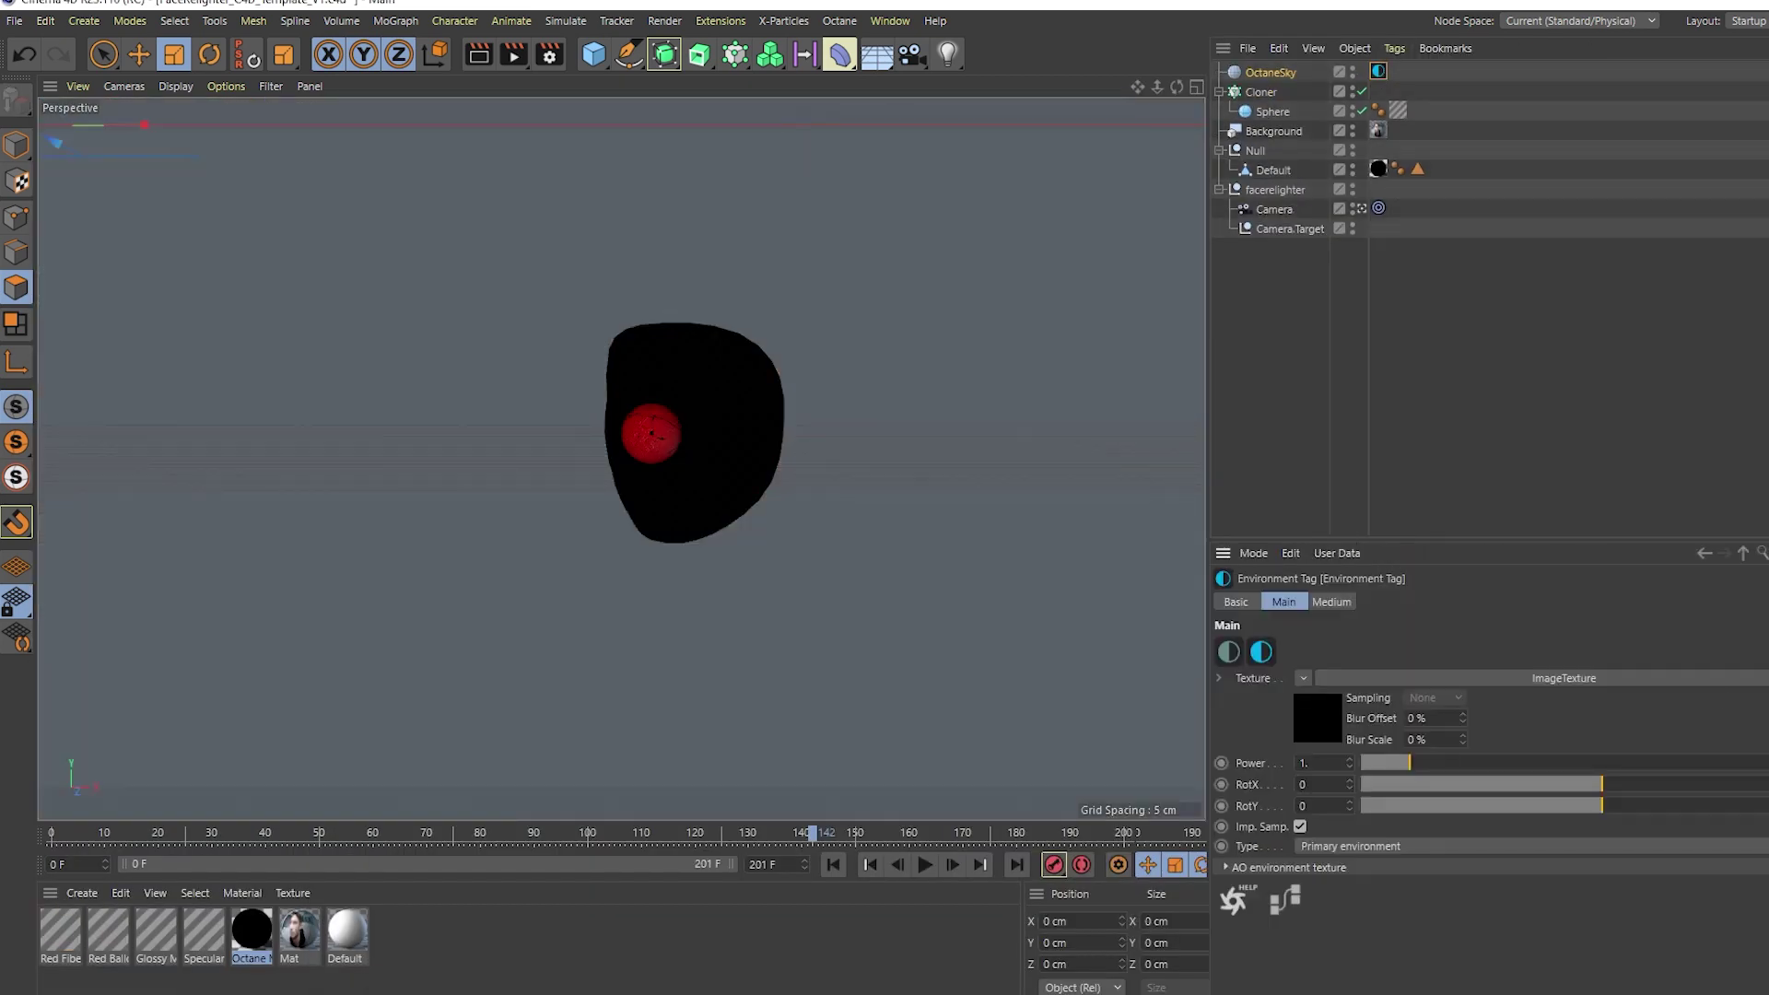